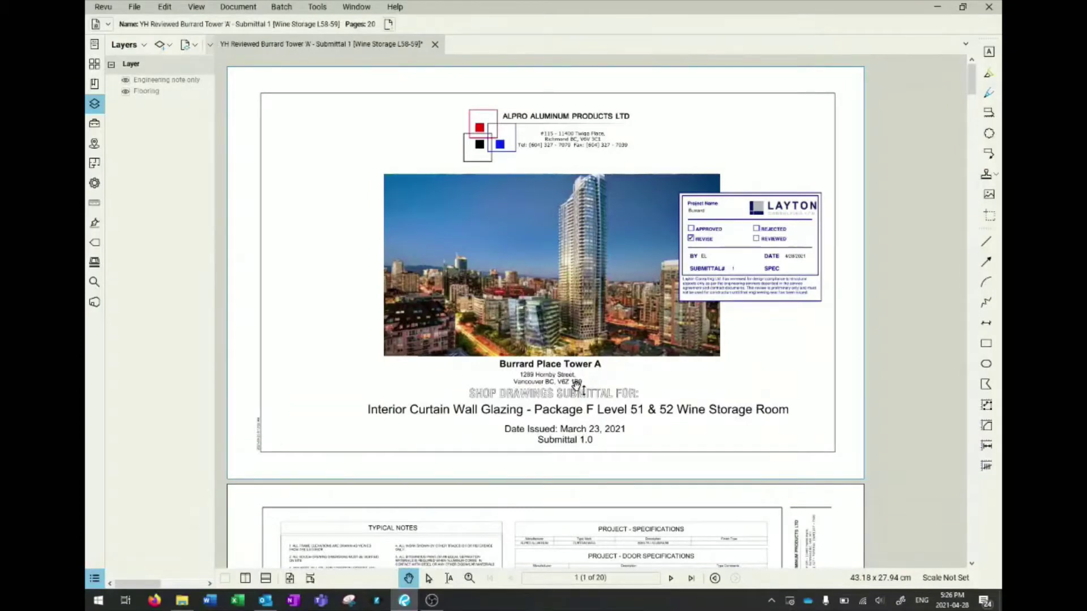
Widen the side panel and show the page thumbnails in two columns.
scroll(577, 387, down, 5)
scroll(577, 396, up, 5)
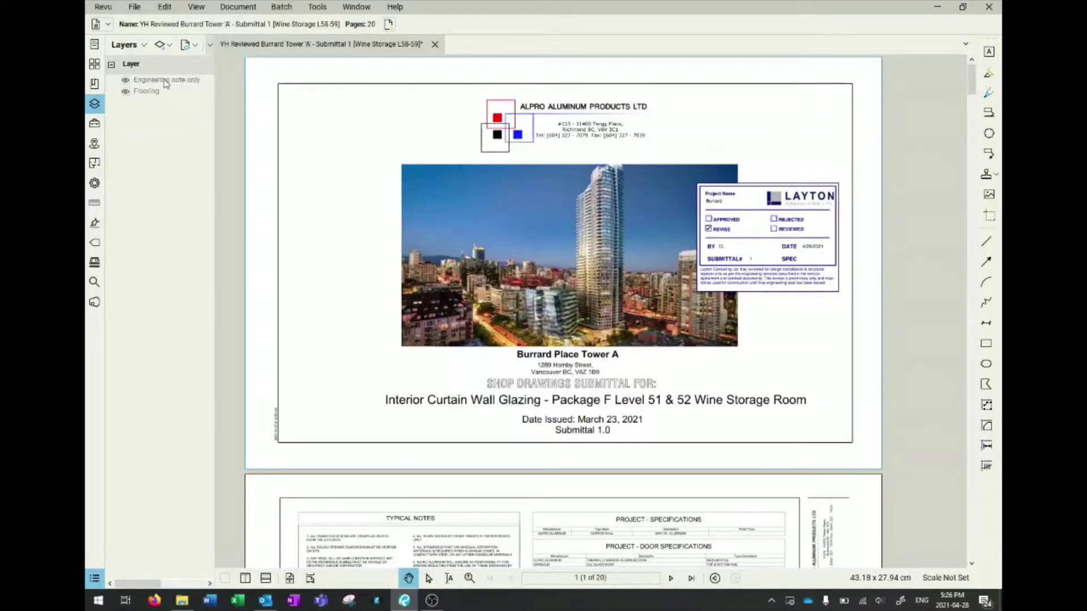
drag(214, 106, 241, 107)
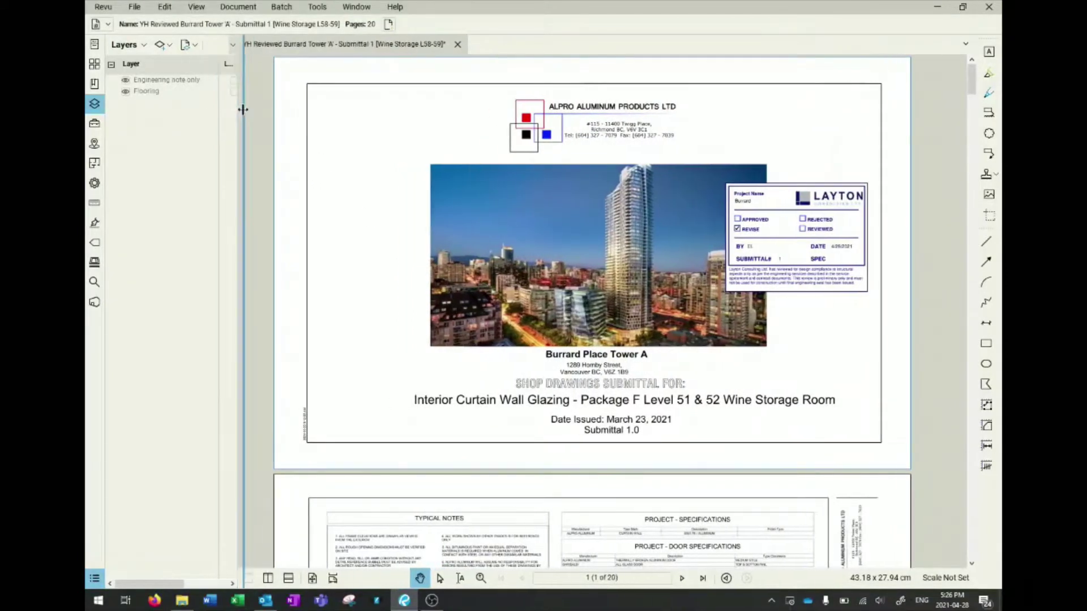
click(94, 64)
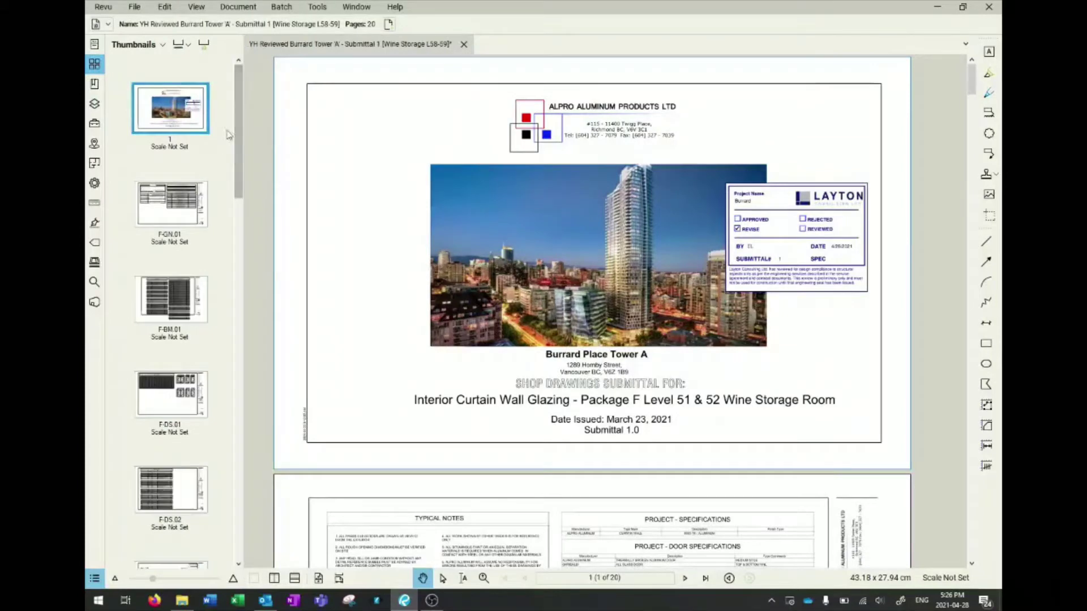
drag(247, 111, 272, 111)
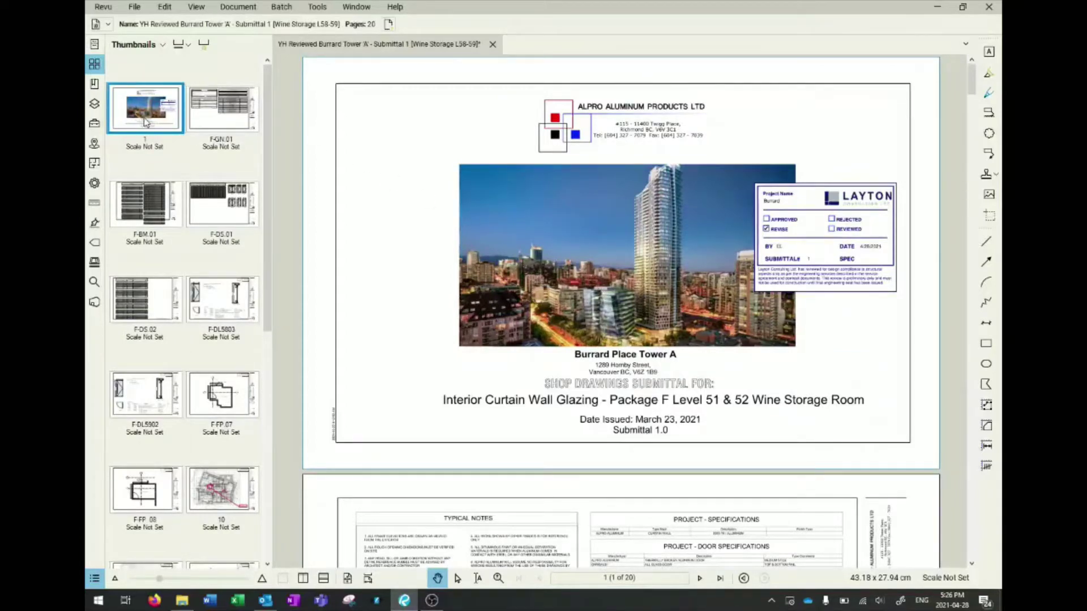
drag(444, 226, 445, 253)
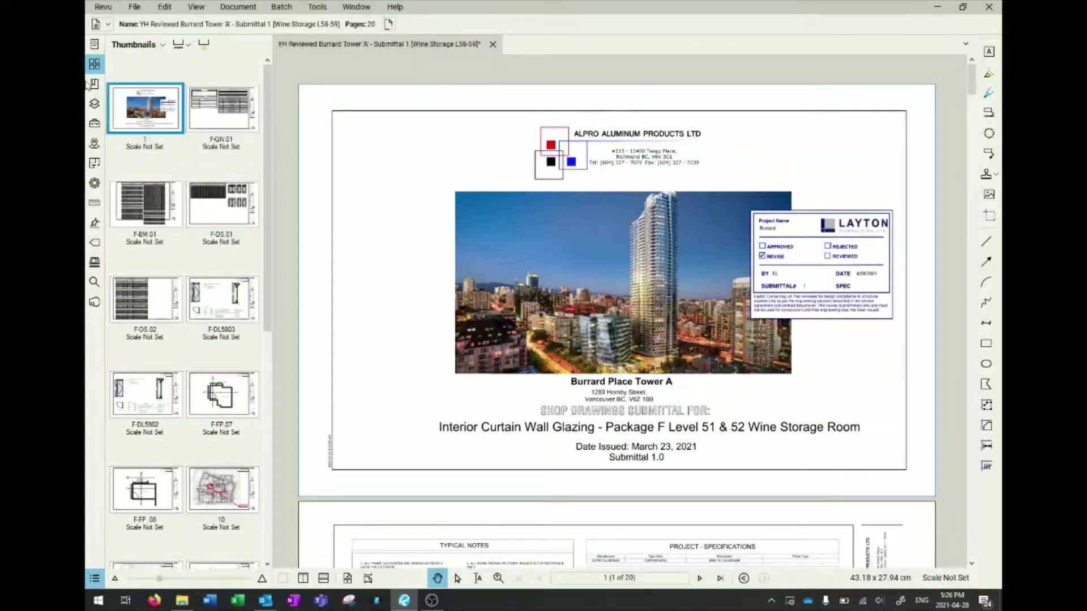
Drag the cover page thumbnail around F-DL5902 and back to first, then dismiss the Document menu.
drag(166, 385, 113, 389)
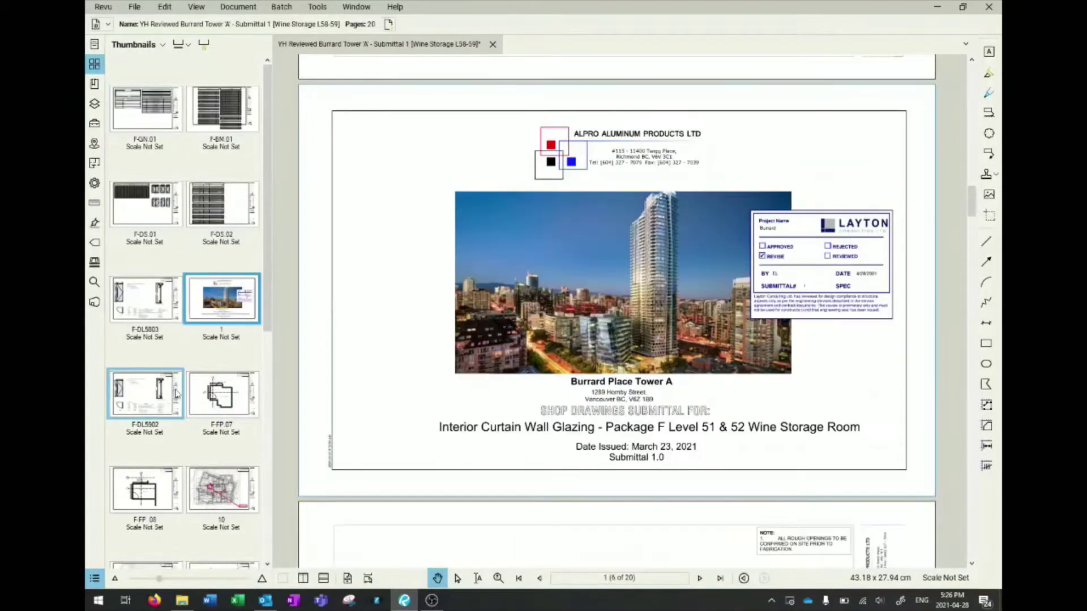
drag(215, 300, 184, 390)
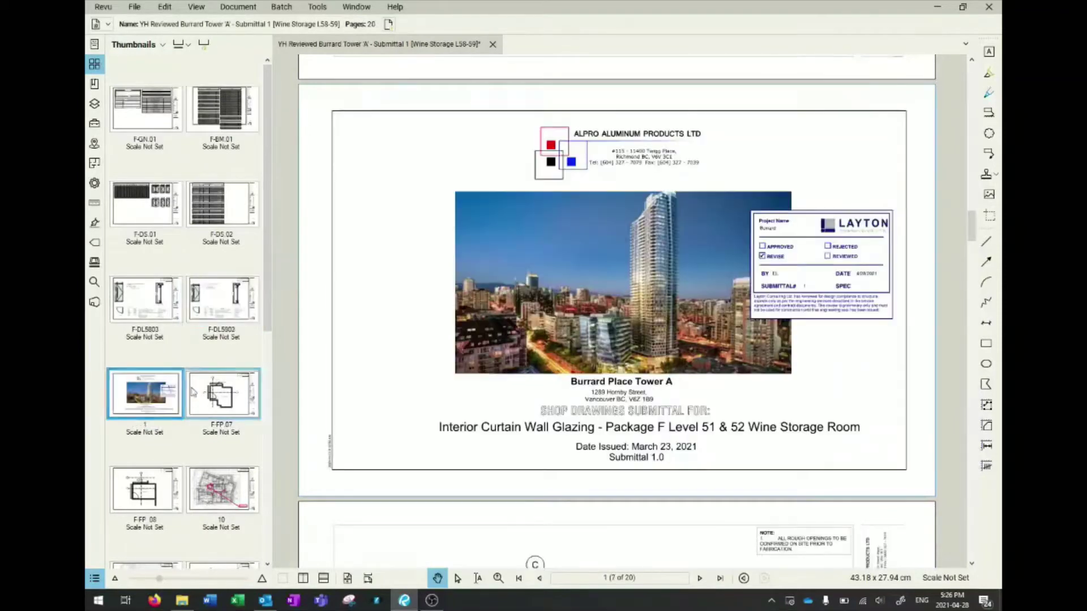
click(155, 400)
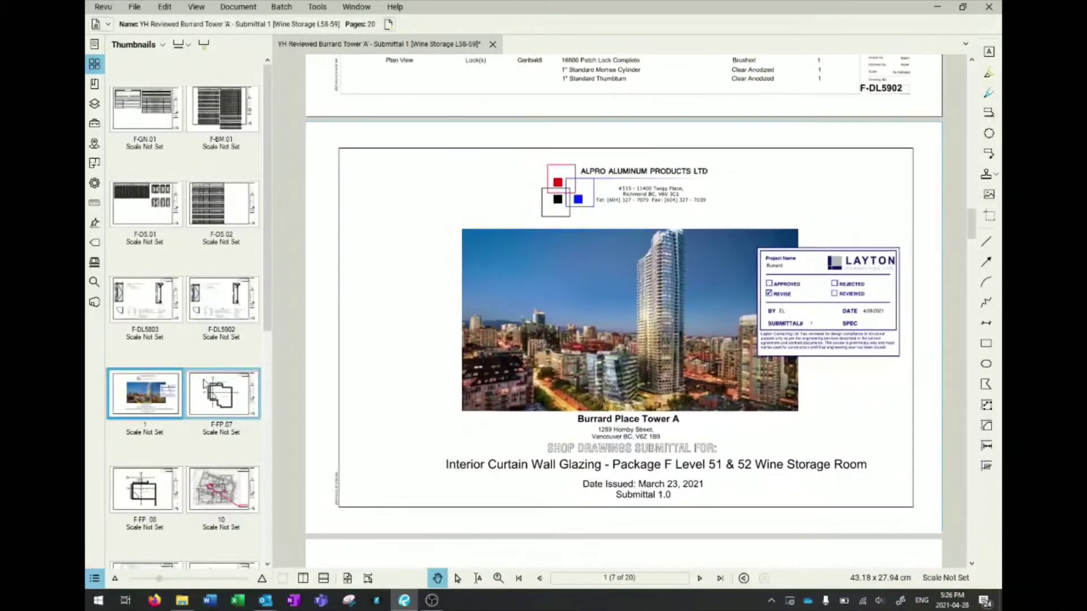
drag(163, 156, 120, 128)
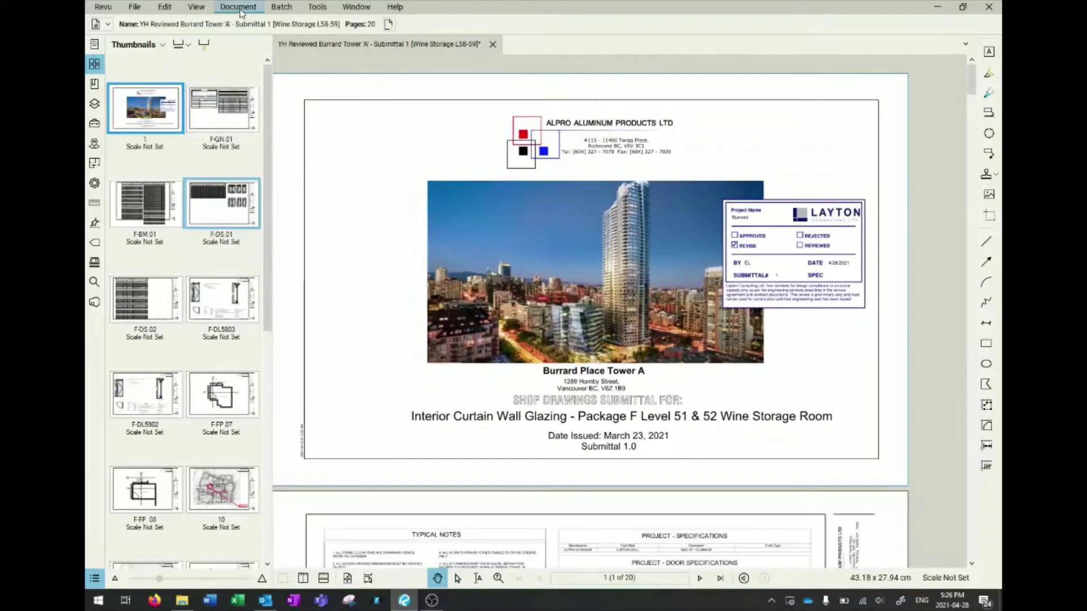
click(241, 6)
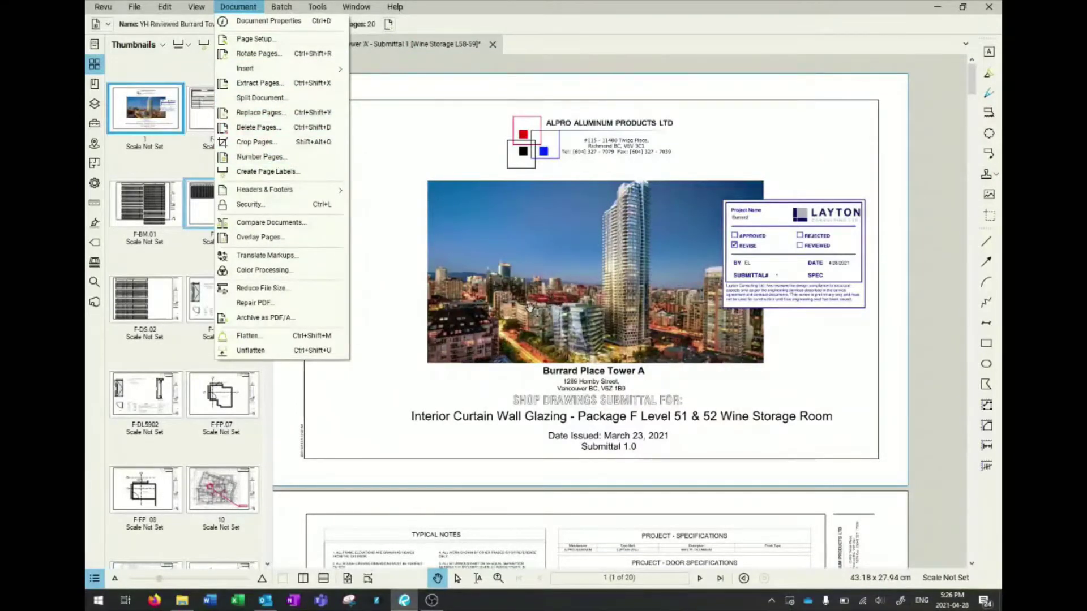
click(530, 338)
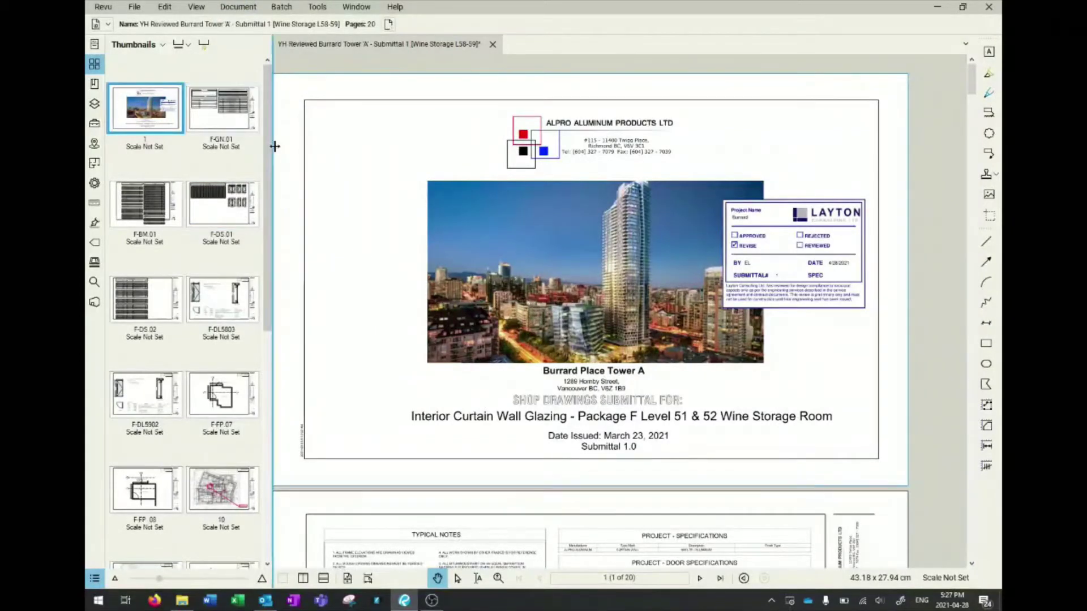
Narrow the thumbnails to one column, split the view into two side-by-side panes, and hide the thumbnails.
drag(274, 146, 198, 148)
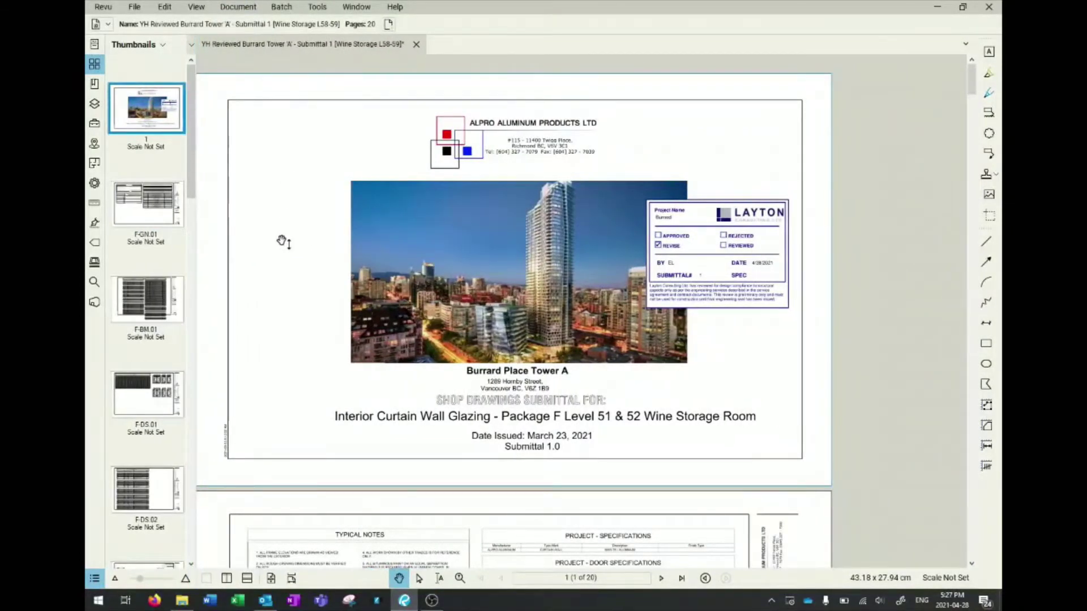
scroll(455, 198, down, 5)
scroll(455, 198, down, 1)
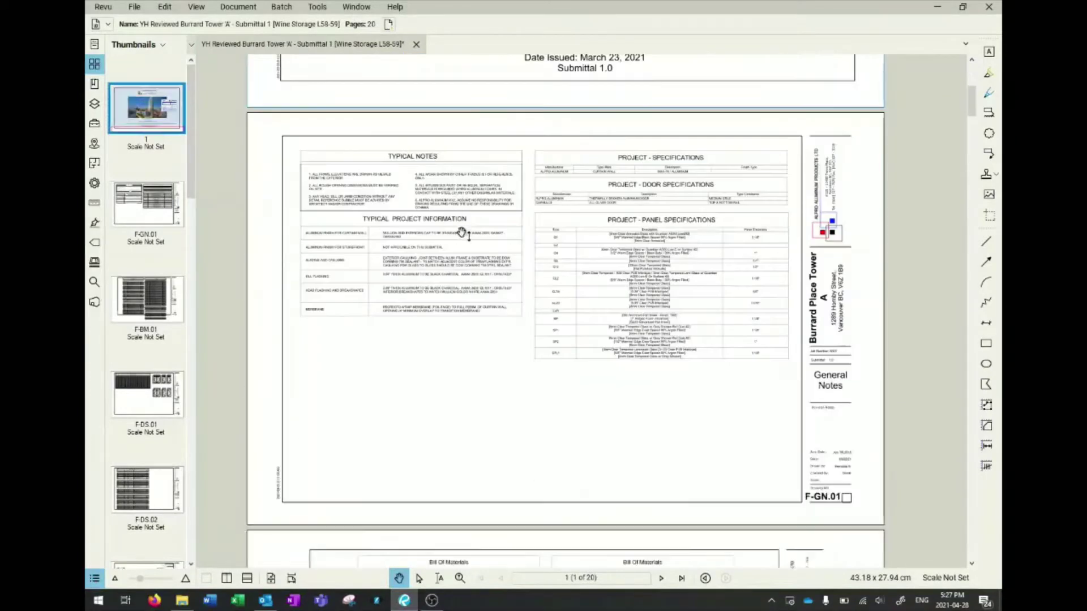
click(196, 7)
click(249, 164)
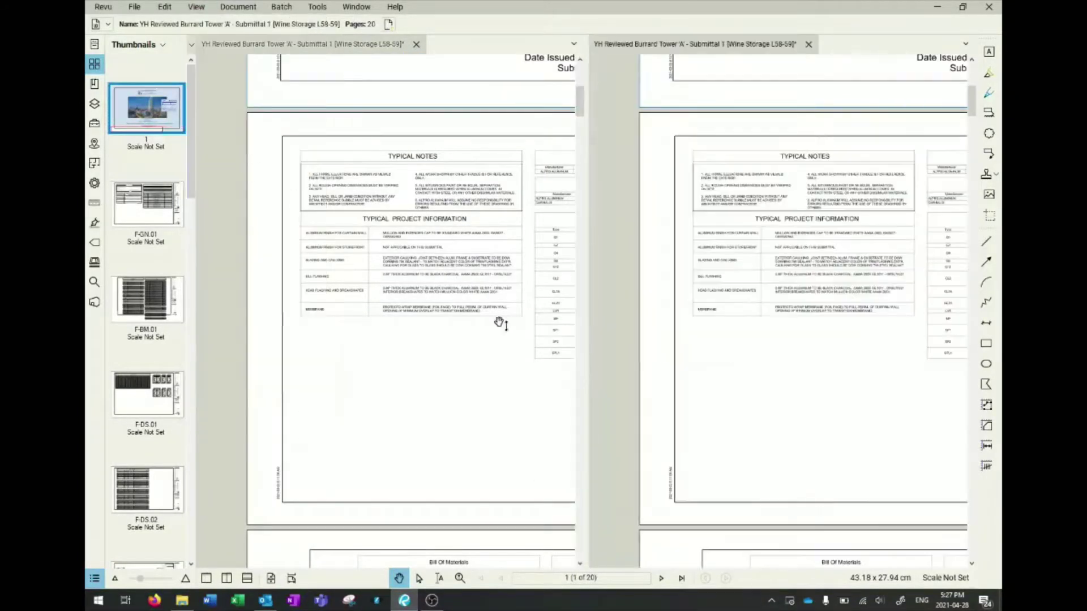
click(94, 64)
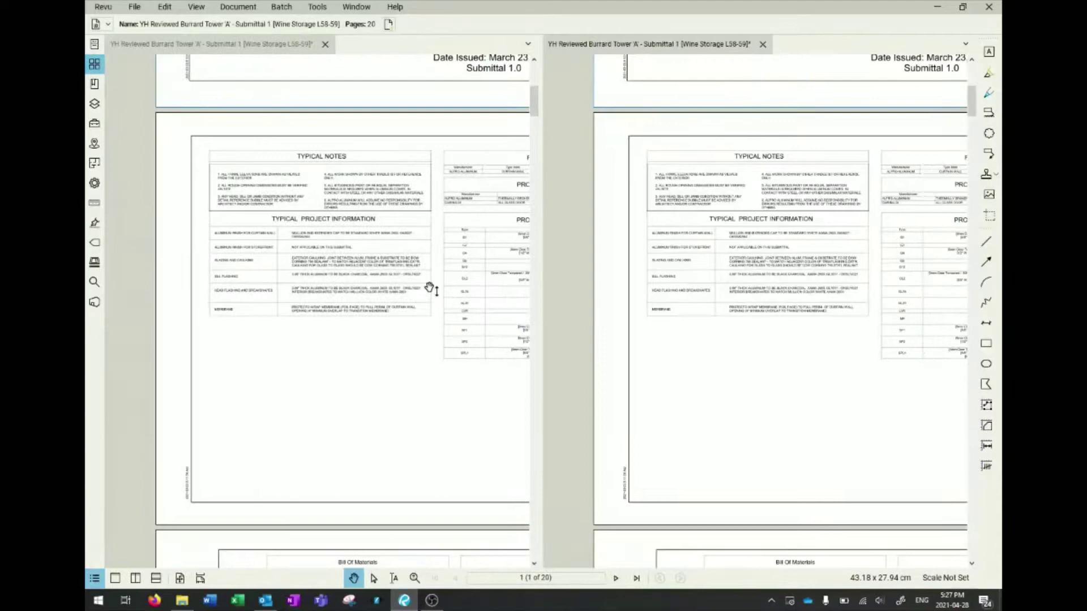
Pan the left pane to the specification tables and draw a red ellipse beside the door elevation.
drag(432, 287, 286, 283)
scroll(310, 297, down, 3)
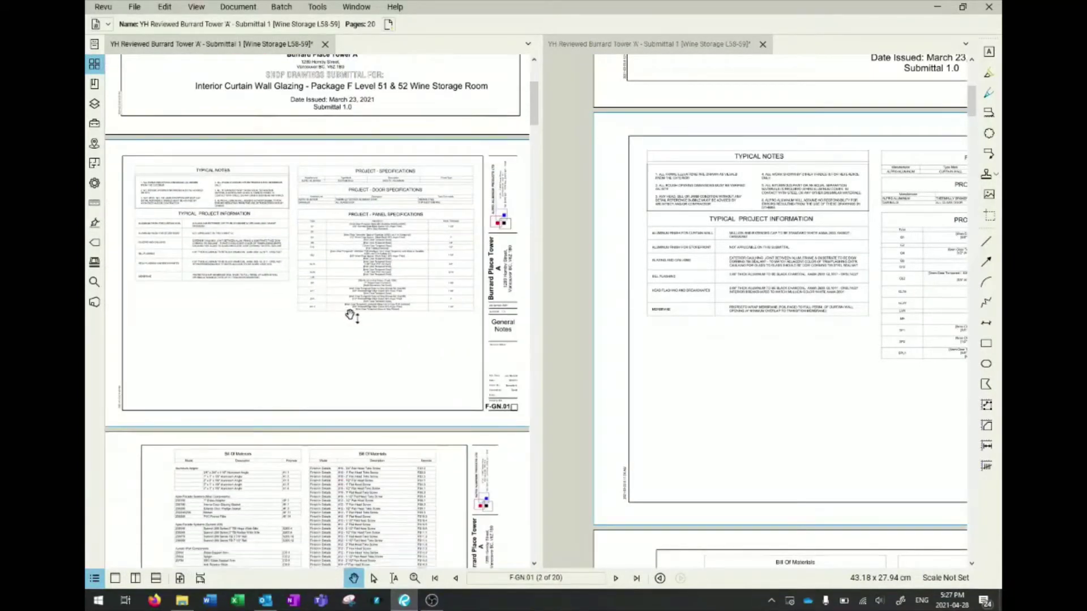
scroll(351, 306, down, 10)
scroll(352, 295, down, 10)
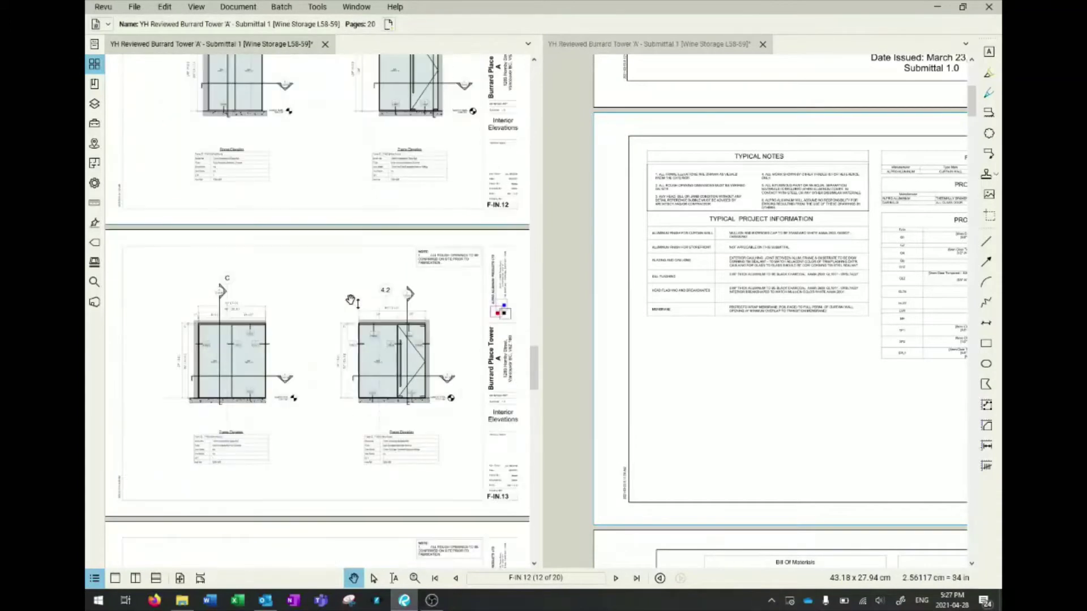
scroll(354, 304, up, 1)
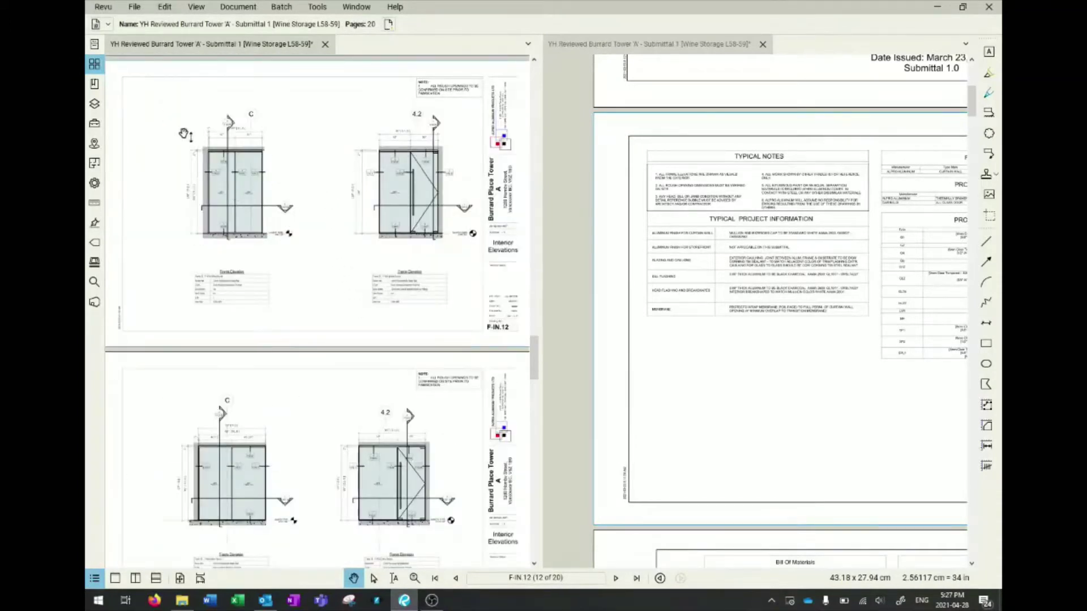
click(94, 123)
click(167, 108)
mouse_move(251, 108)
mouse_down()
mouse_move(287, 148)
mouse_move(278, 138)
mouse_up()
Bring the head detail into view in the right pane and select all its markups.
click(807, 311)
scroll(790, 313, down, 1)
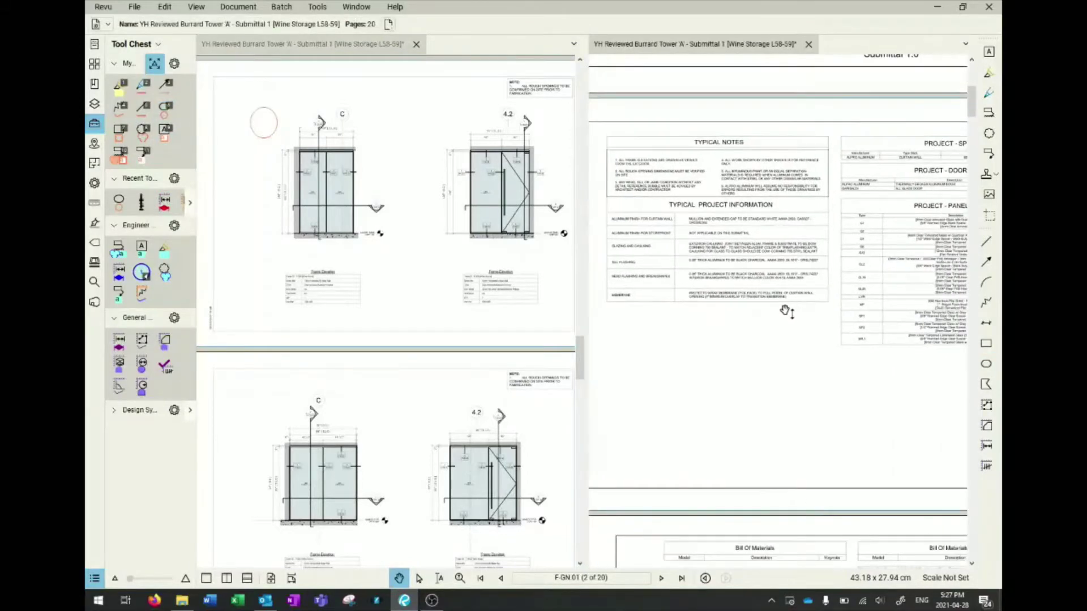
scroll(787, 306, down, 20)
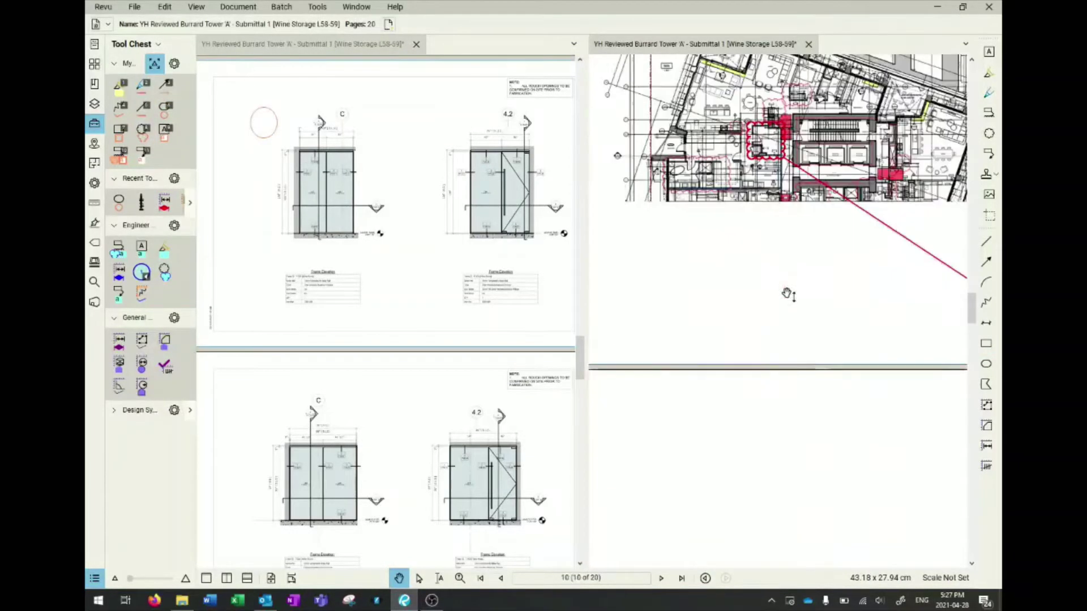
scroll(788, 295, down, 5)
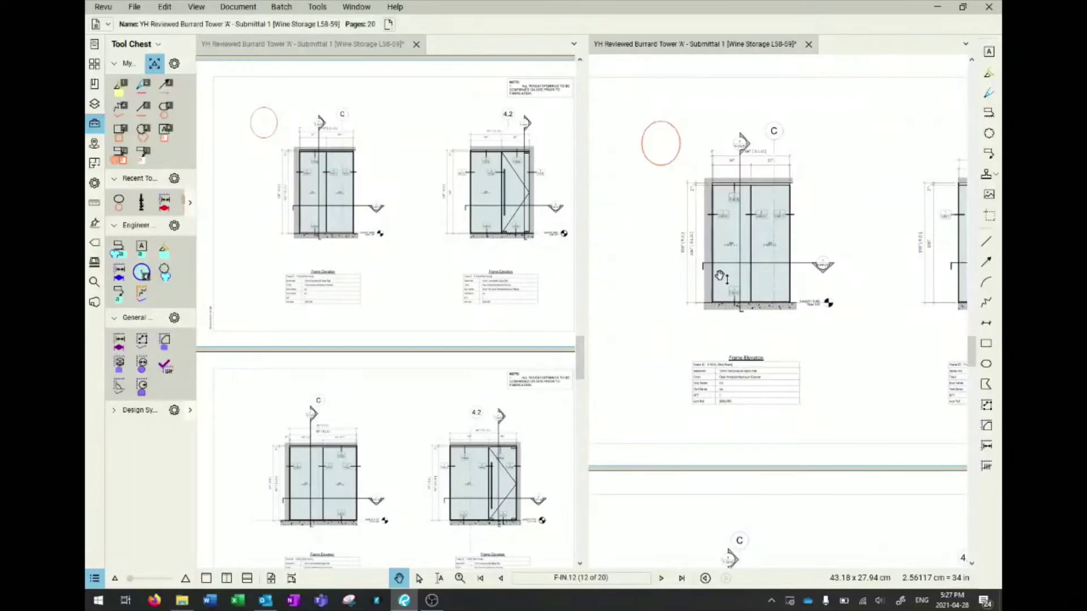
scroll(720, 277, down, 3)
scroll(720, 276, up, 3)
scroll(764, 299, down, 15)
drag(764, 300, 730, 327)
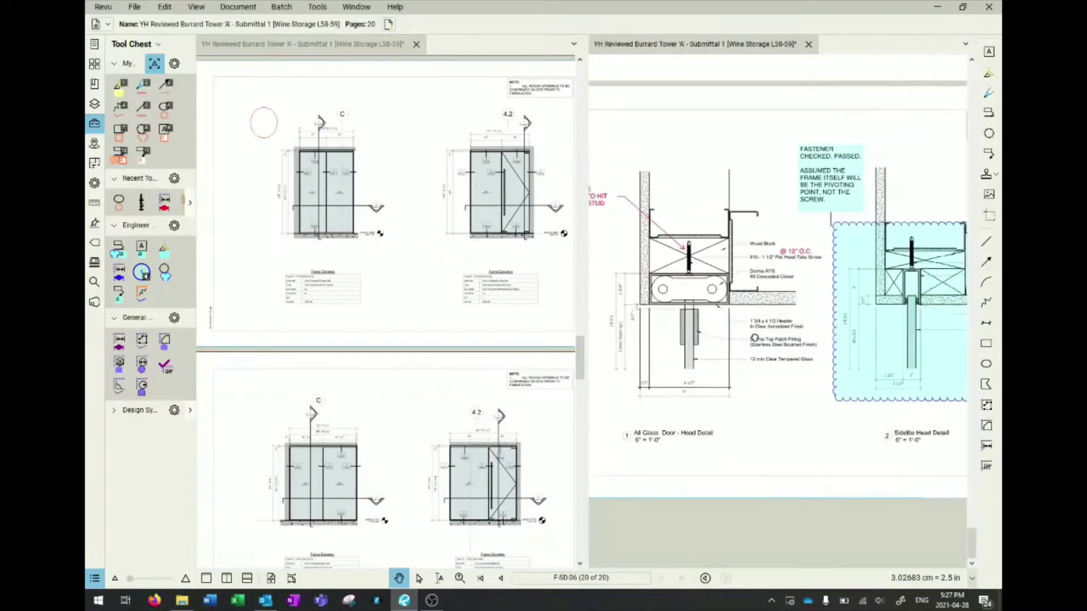
click(94, 123)
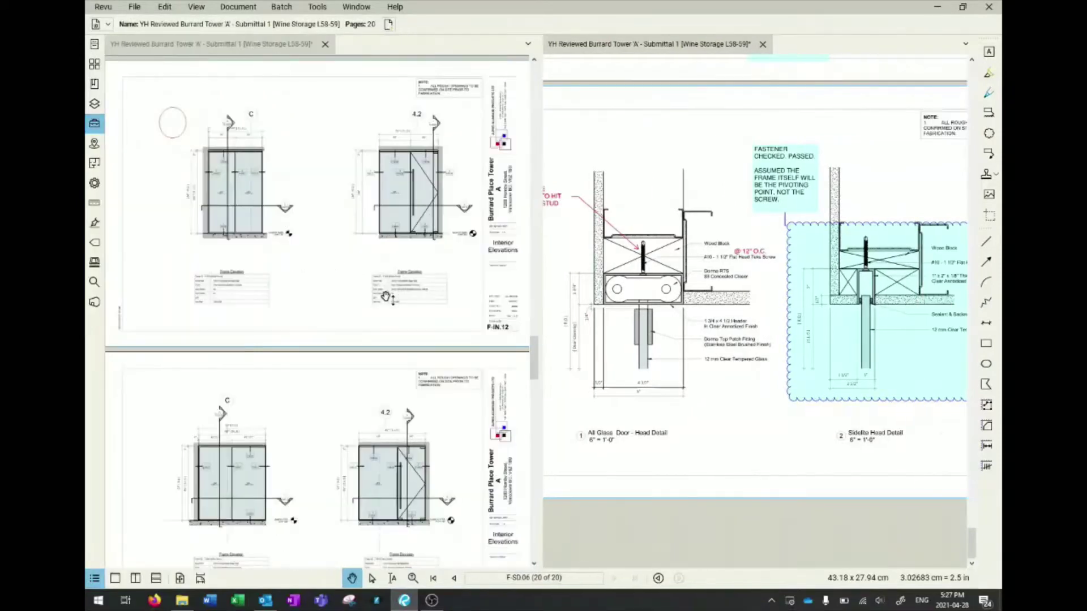
key(ctrl+a)
Pan the left pane's door elevation and zoom the right pane to the Interior Glazing sill detail.
click(374, 283)
scroll(332, 249, up, 5)
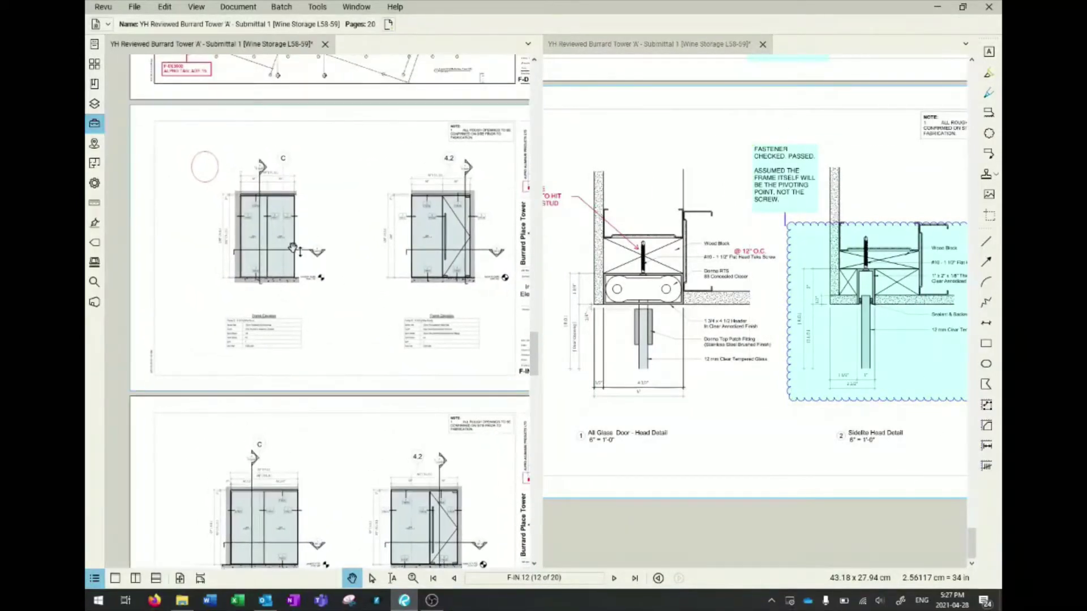
drag(332, 249, 377, 311)
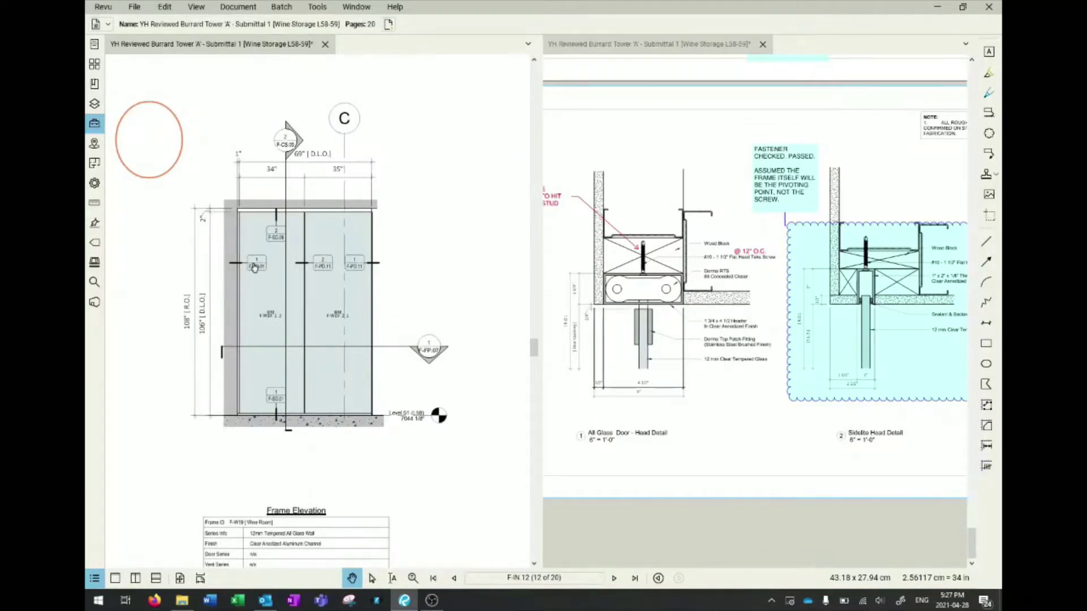
mouse_move(722, 350)
mouse_down()
mouse_move(673, 372)
mouse_move(680, 440)
mouse_up()
scroll(819, 195, down, 3)
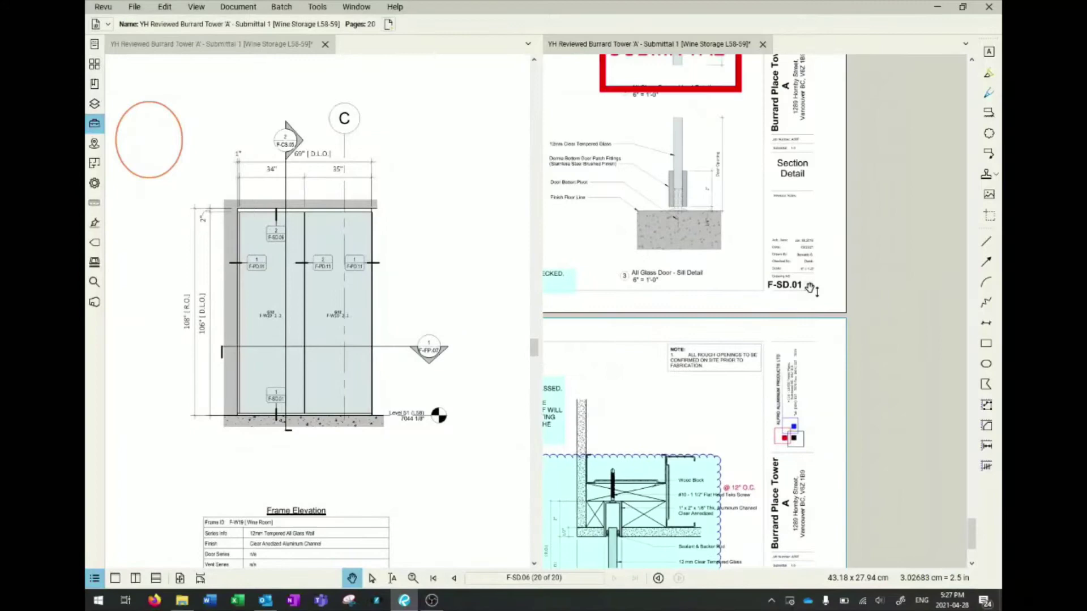
click(810, 288)
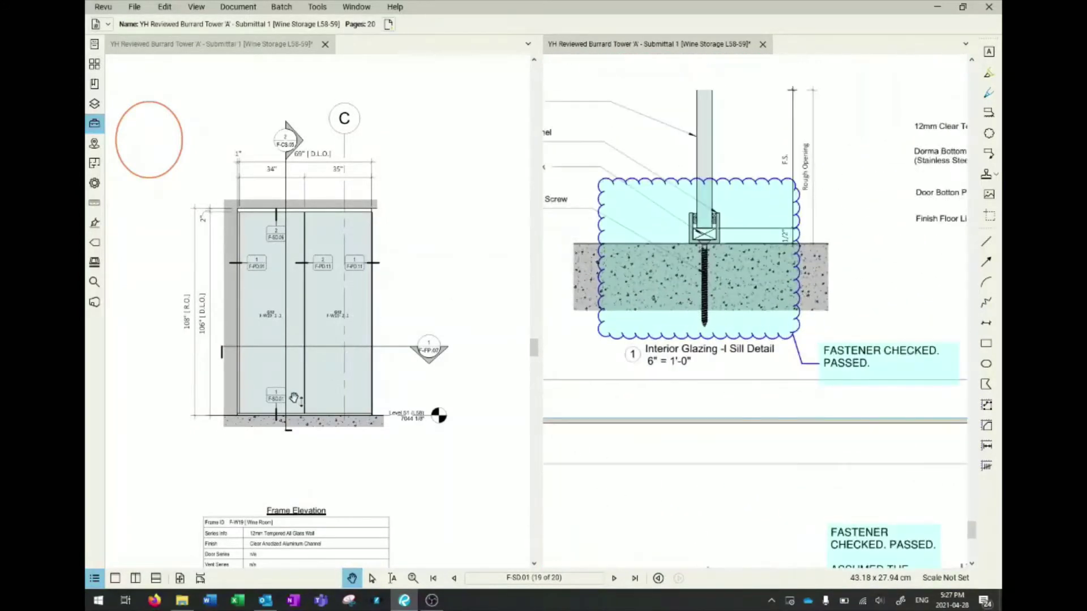
scroll(741, 258, up, 1)
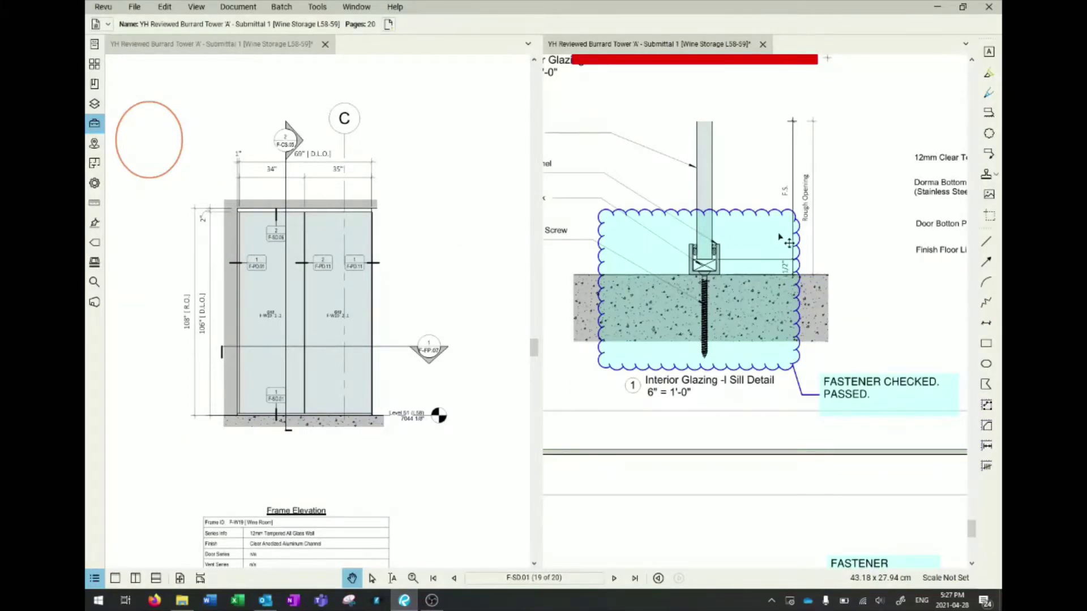
Close the right split pane and jump to the last page, F-SD.06.
click(762, 45)
click(203, 11)
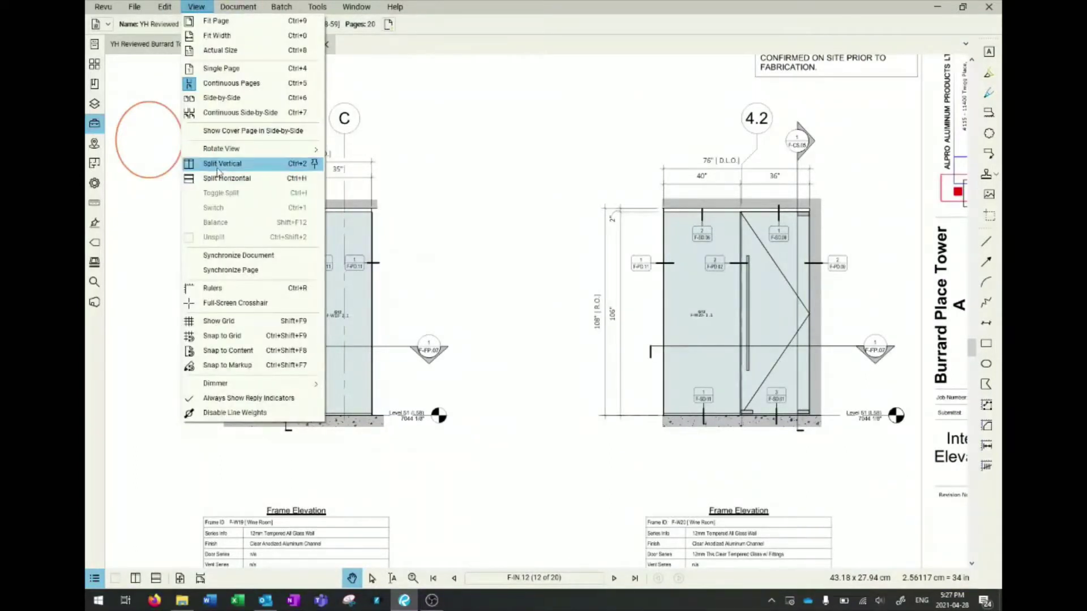
click(598, 173)
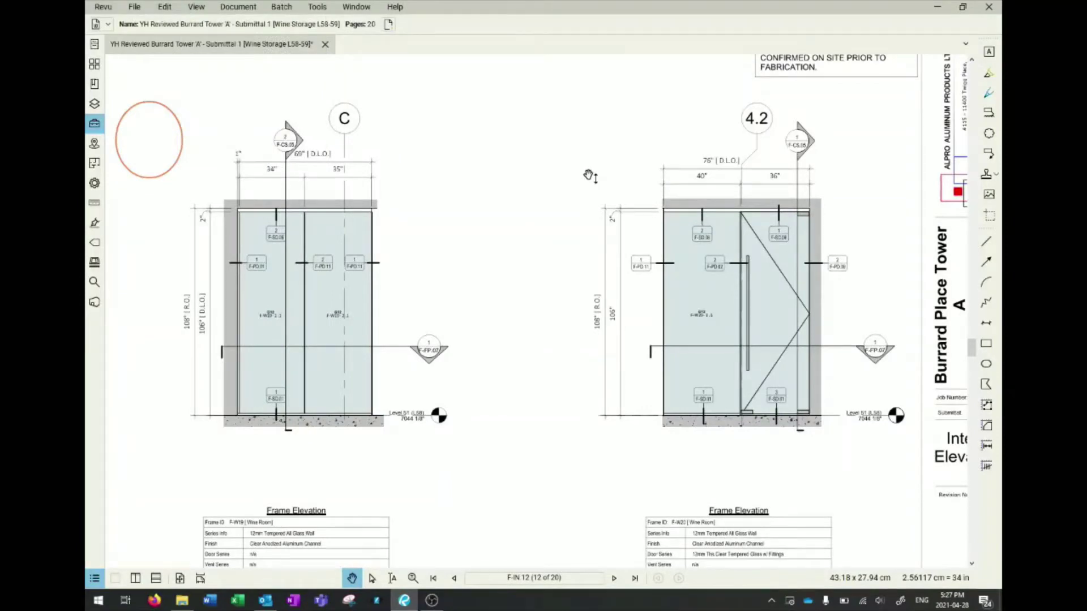
scroll(577, 199, down, 2)
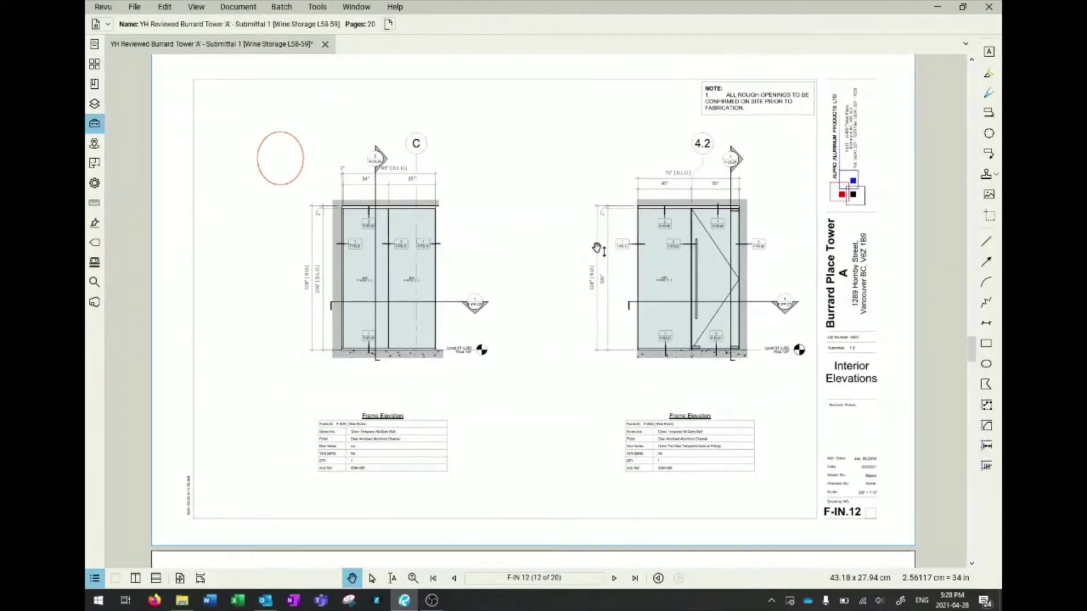
key(End)
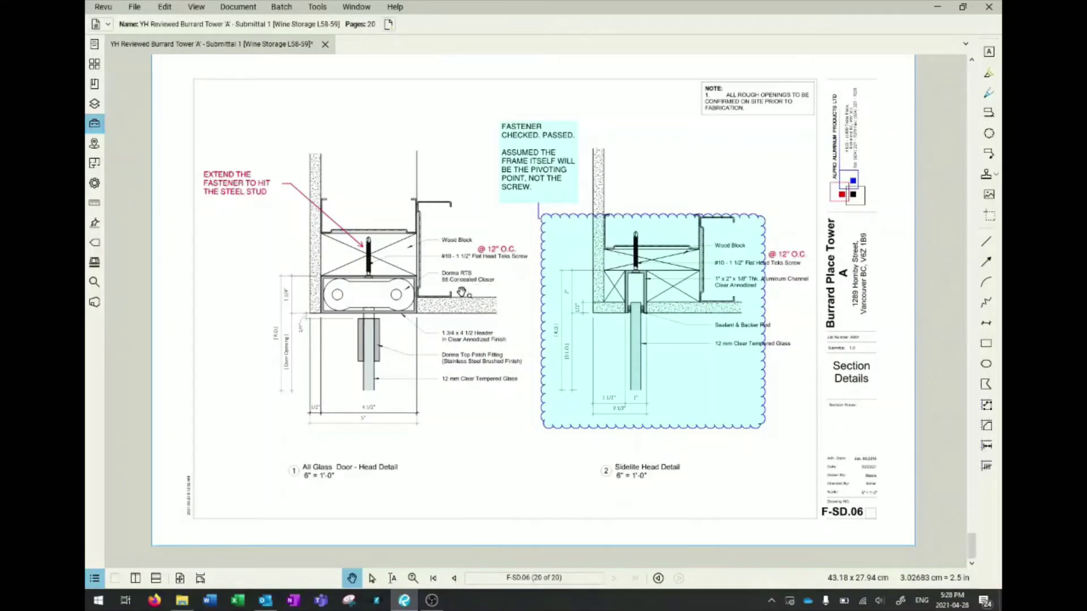
Snapshot the Teks screw and paste two copies, placing one into the wood block.
scroll(464, 291, up, 3)
scroll(394, 266, up, 2)
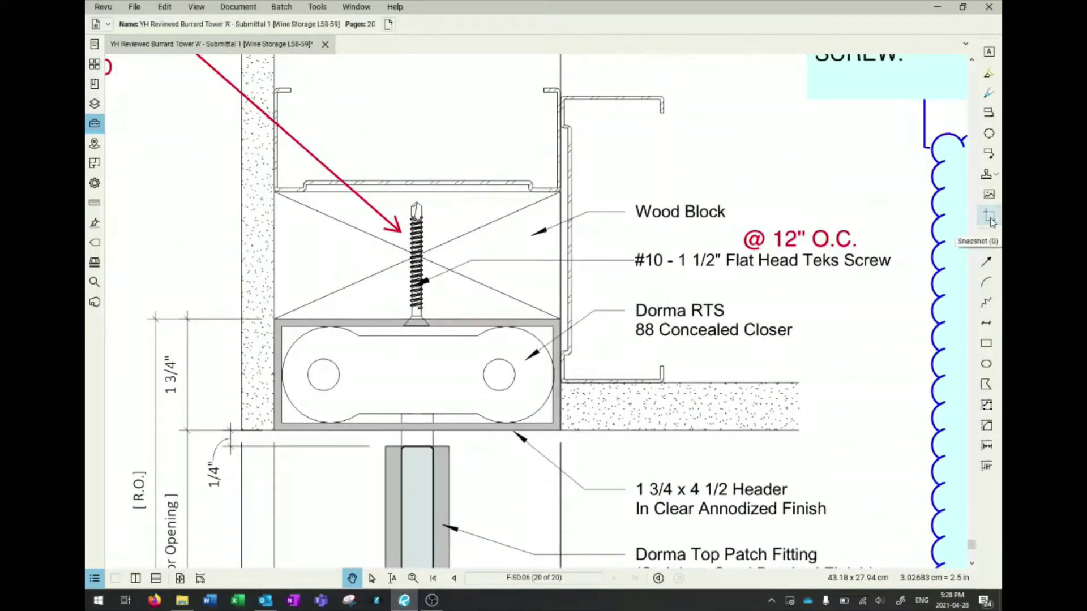
click(989, 217)
drag(400, 200, 434, 329)
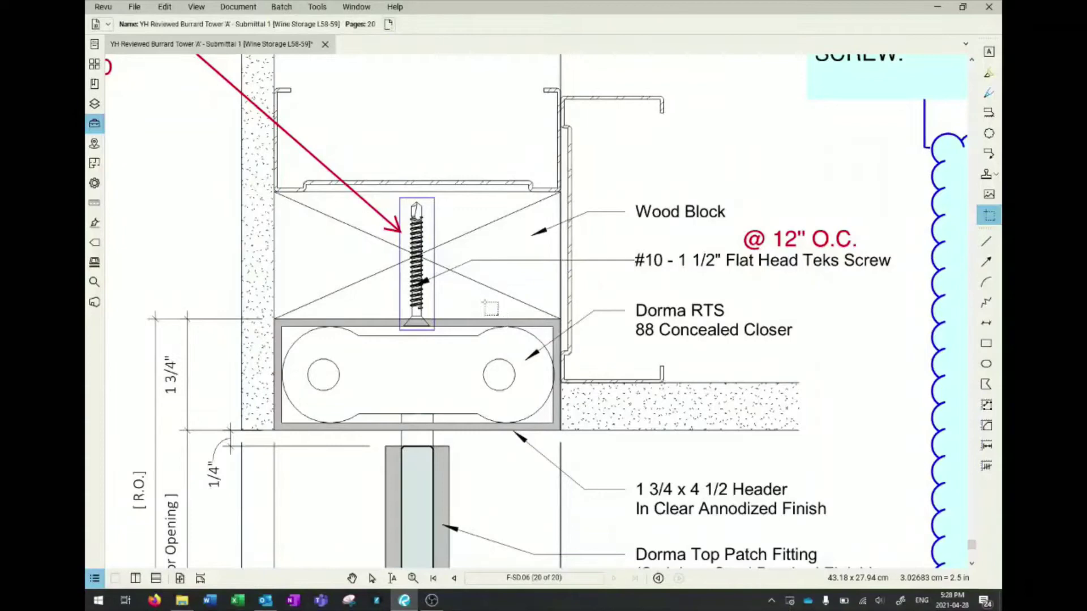
key(ctrl+v)
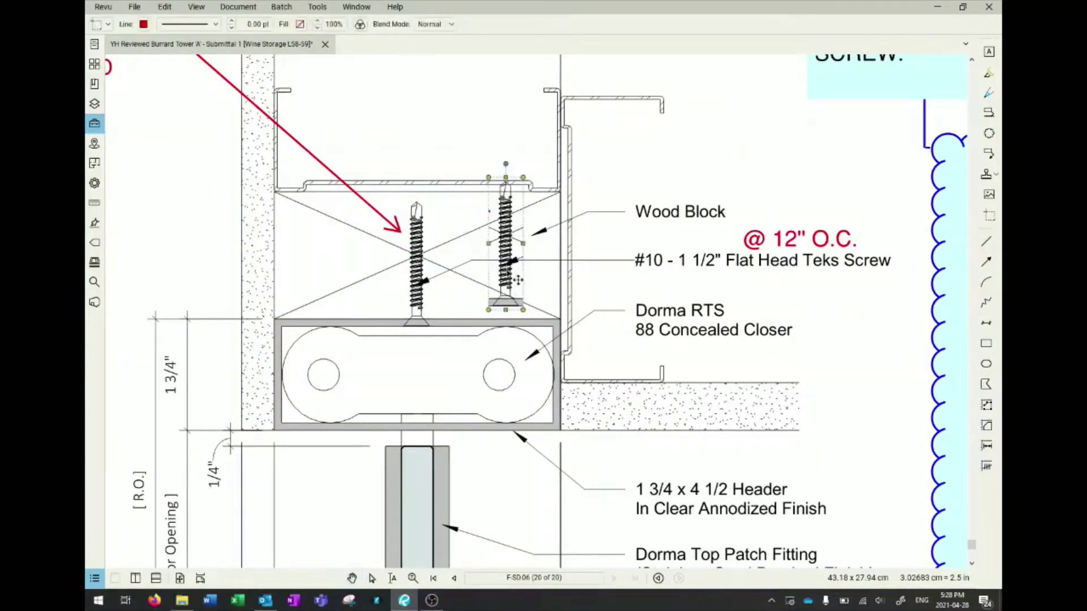
drag(513, 273, 716, 151)
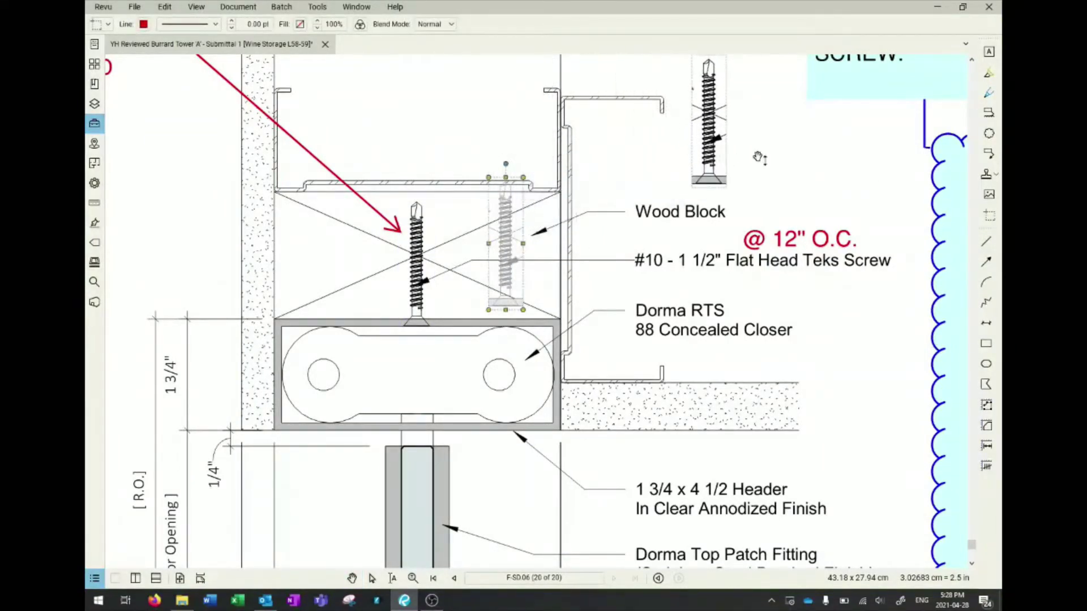
key(v)
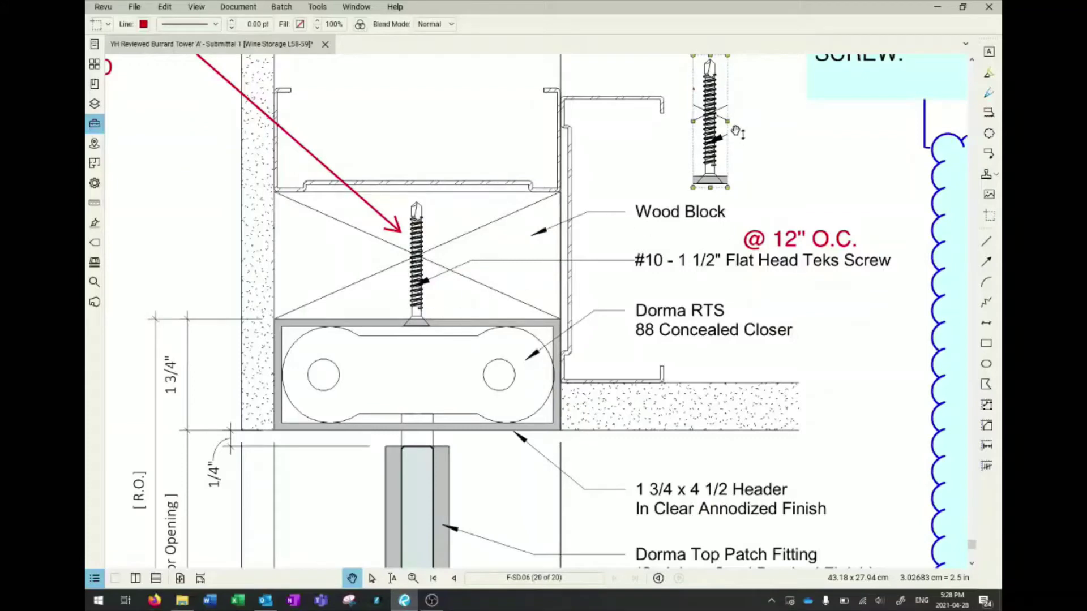
mouse_move(722, 170)
mouse_down()
mouse_move(703, 220)
mouse_move(749, 481)
mouse_move(856, 421)
mouse_move(496, 340)
mouse_move(507, 320)
mouse_move(548, 320)
mouse_move(326, 311)
mouse_up()
key(p)
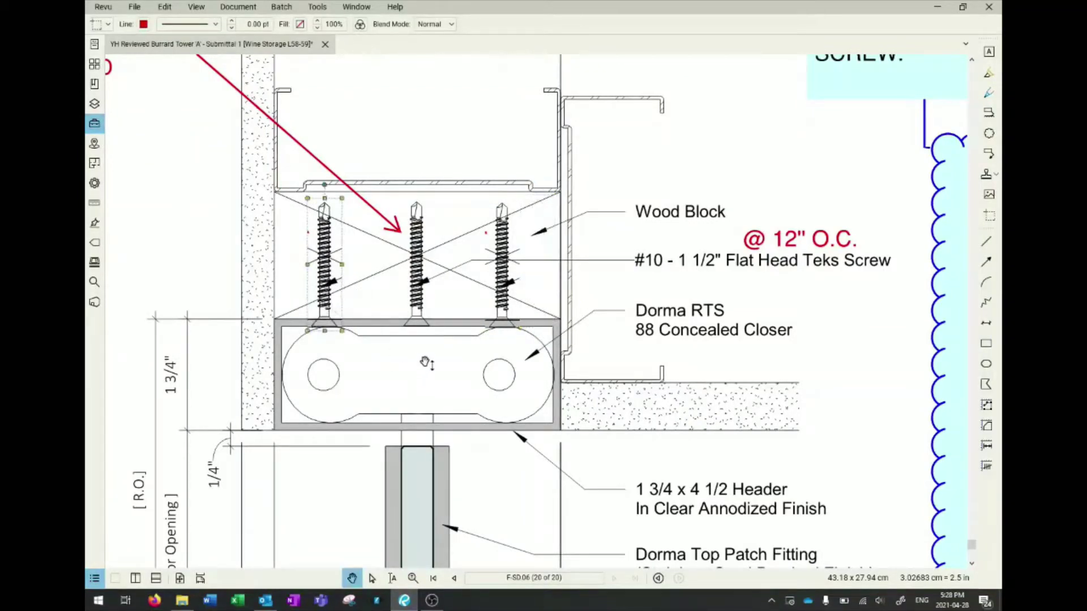
Snapshot the '#10 - 1 1/2" Flat Head Teks Screw' label, paste it below 88 Concealed Closer with white fill.
scroll(461, 356, down, 3)
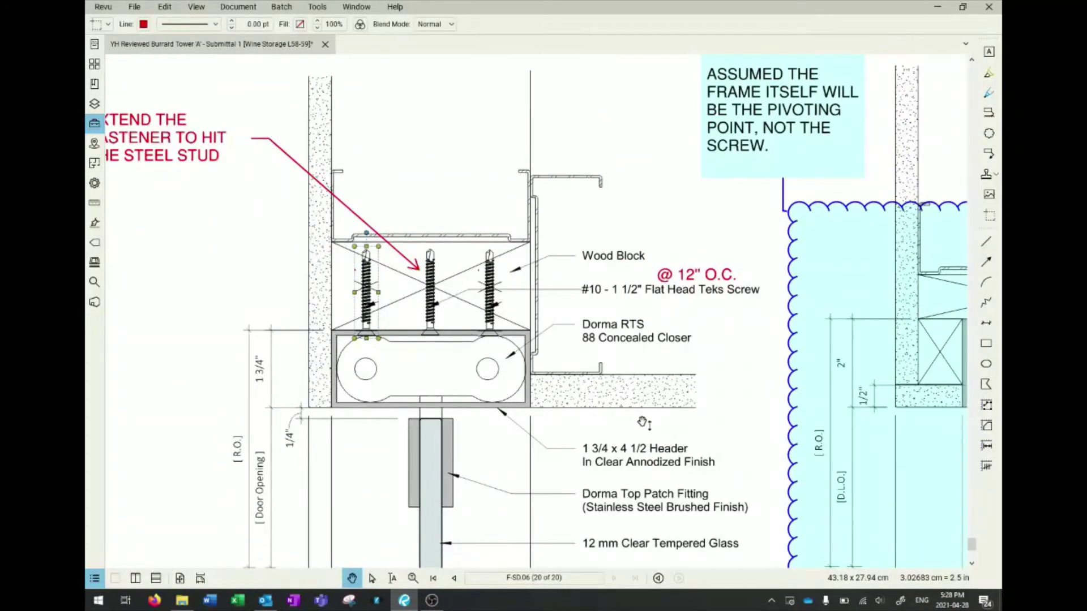
mouse_move(400, 341)
mouse_down()
mouse_move(352, 262)
mouse_move(265, 262)
mouse_up()
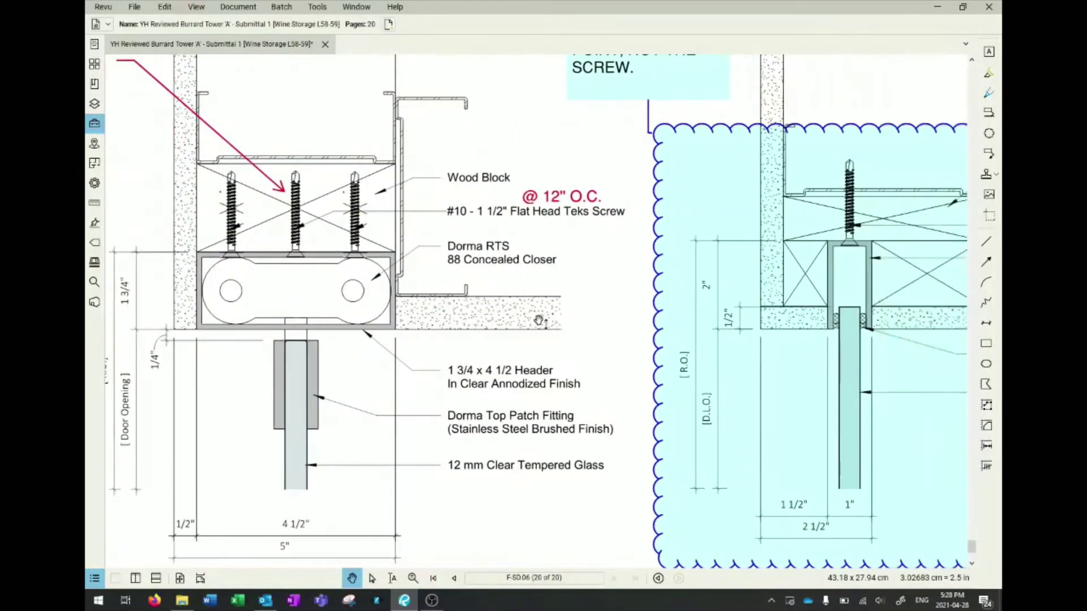
click(988, 216)
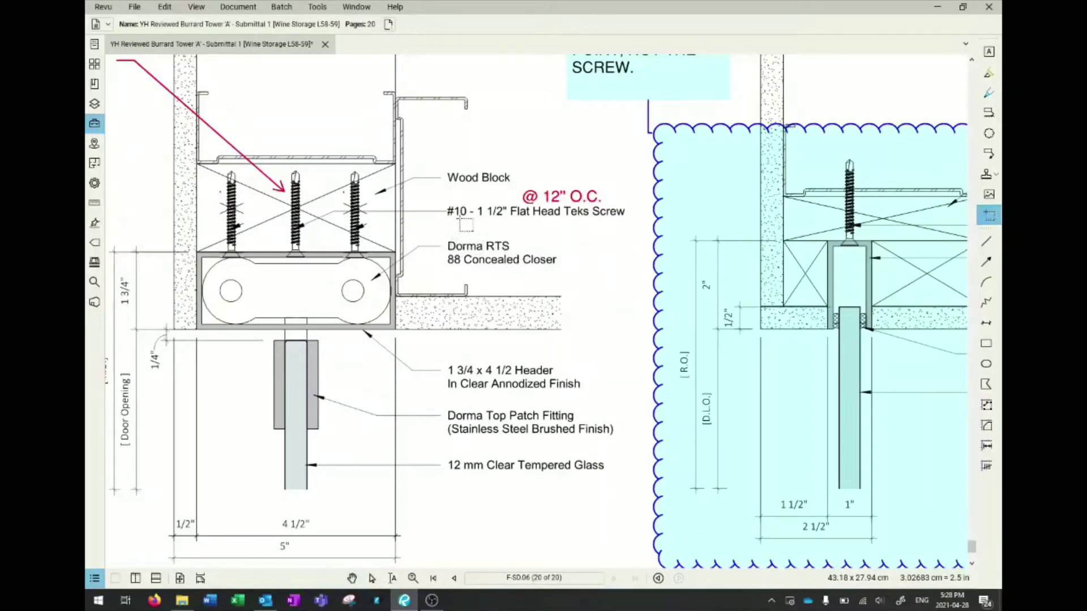
drag(446, 205, 627, 220)
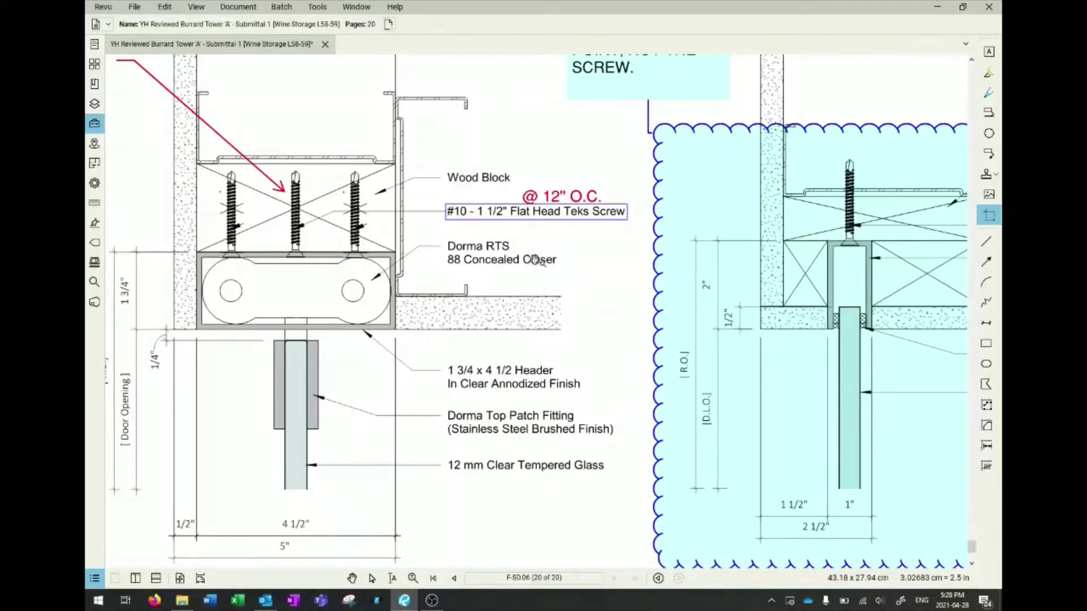
key(ctrl+v)
drag(616, 269, 457, 314)
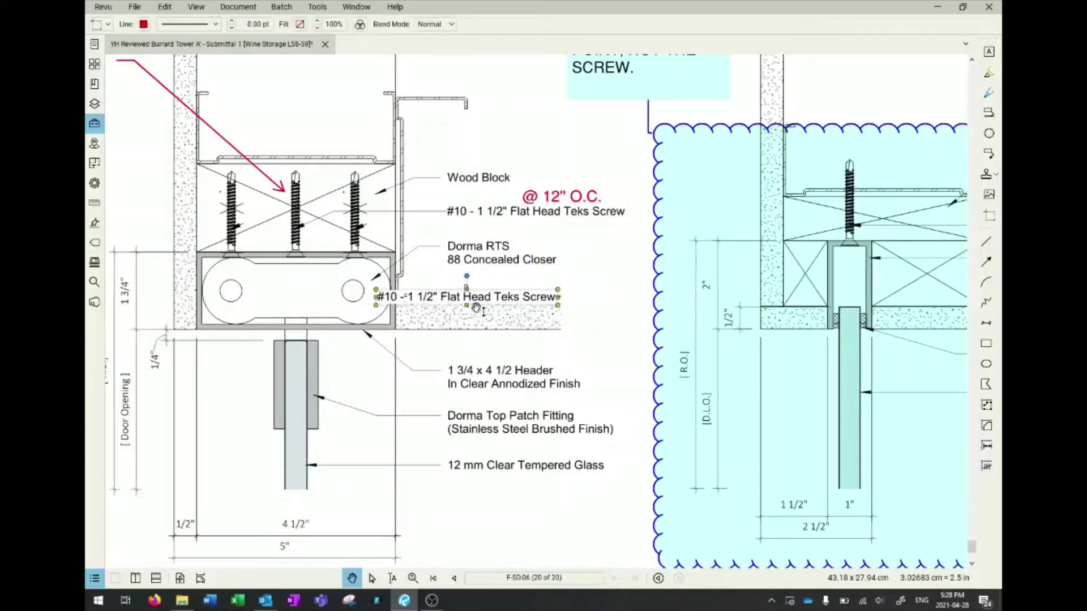
click(300, 24)
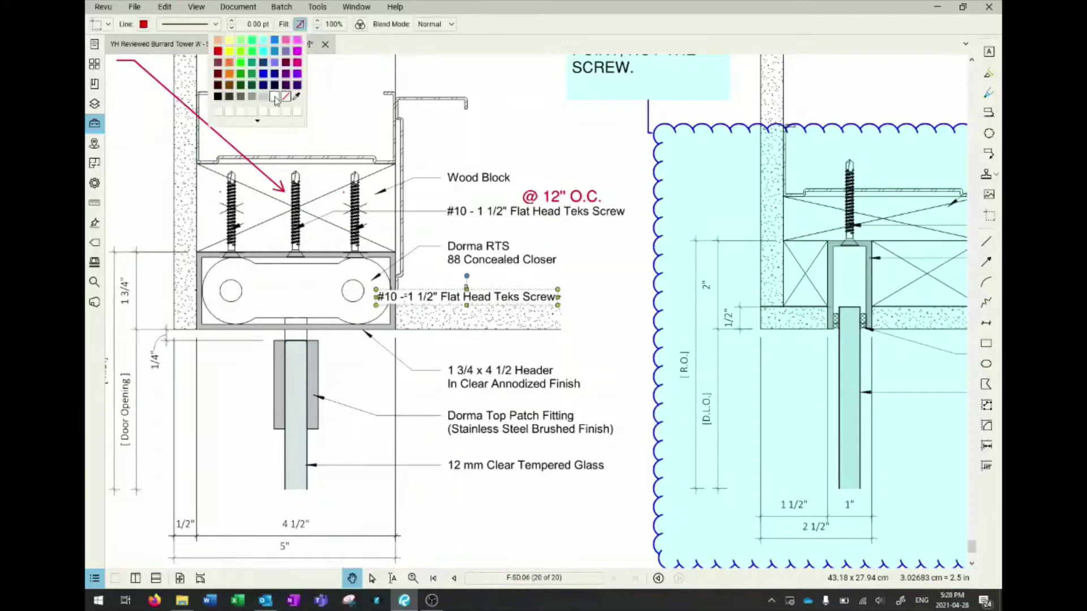
click(277, 102)
drag(430, 305, 470, 320)
Draw the saved orange arrow from the new label to the screw.
click(101, 126)
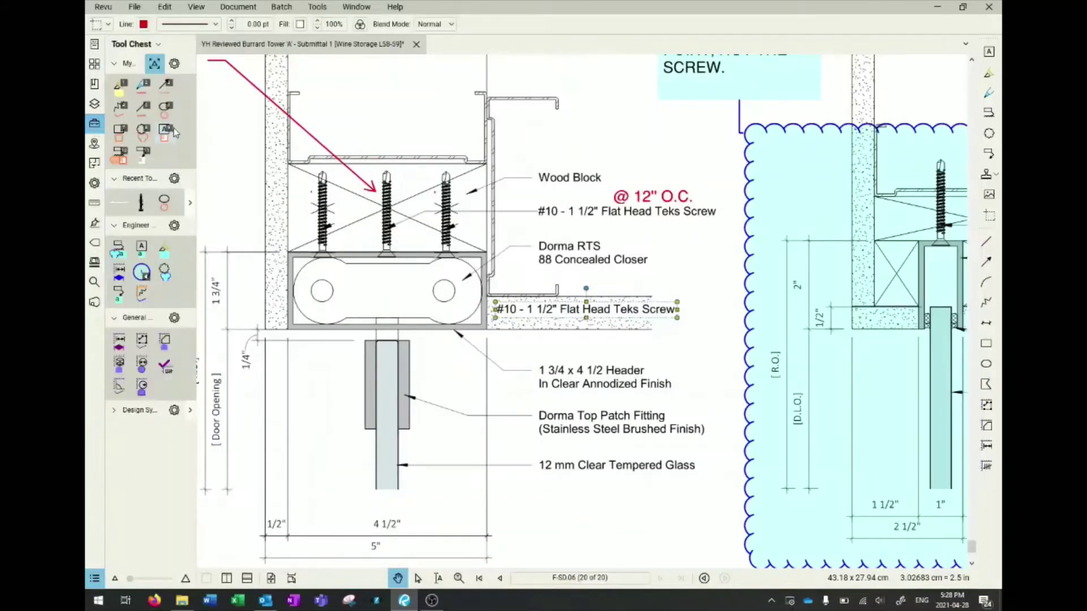
click(165, 85)
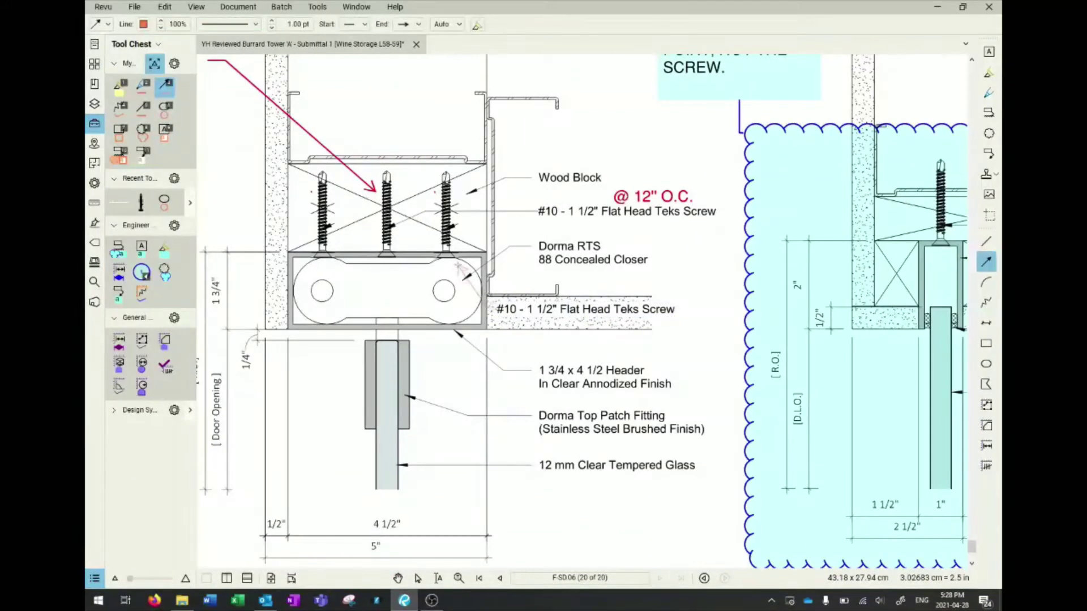
drag(456, 262, 482, 305)
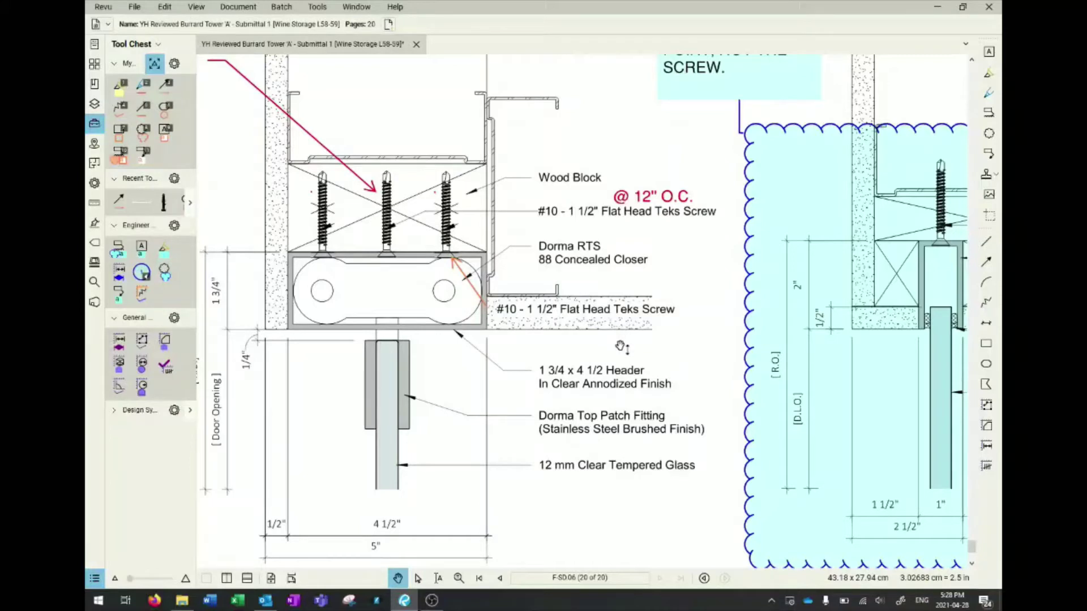
scroll(620, 344, down, 3)
Open the Markups List and pan the sheet to frame the title block and both head details.
scroll(562, 337, up, 1)
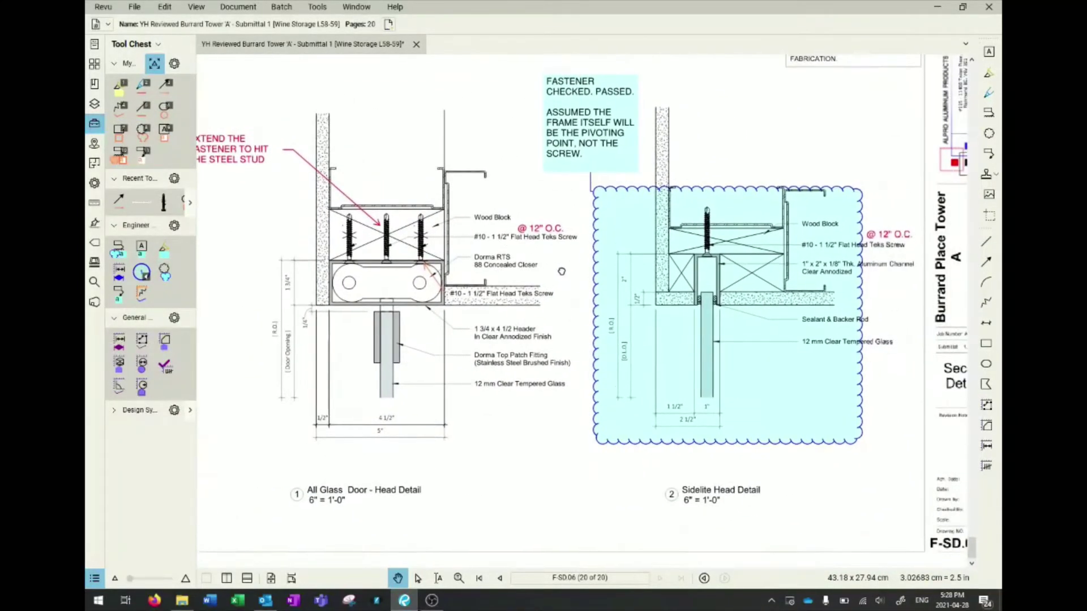
click(94, 578)
scroll(396, 531, down, 3)
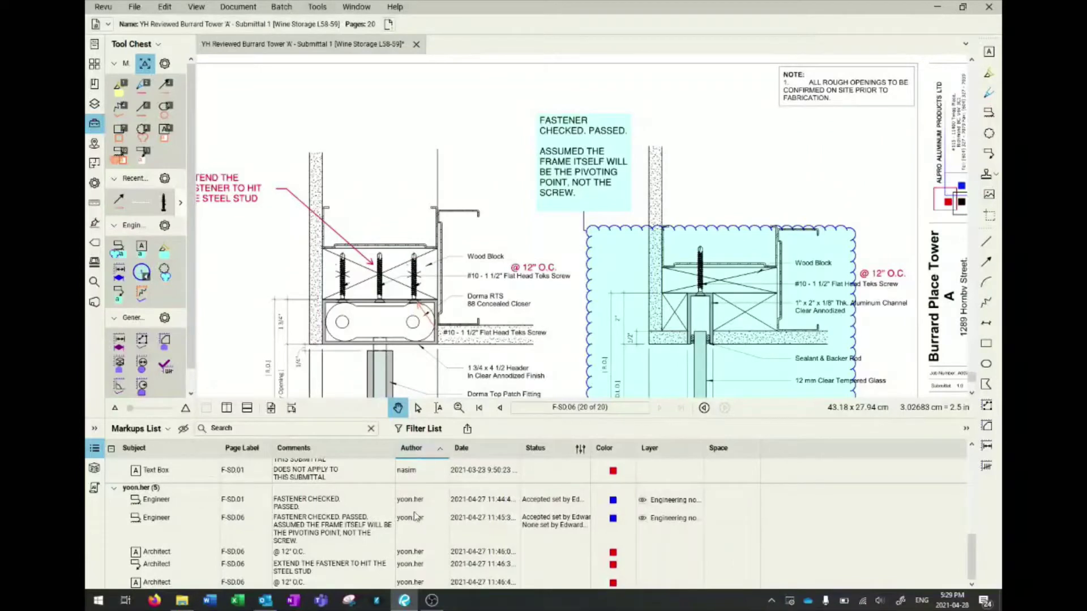
drag(546, 300, 505, 248)
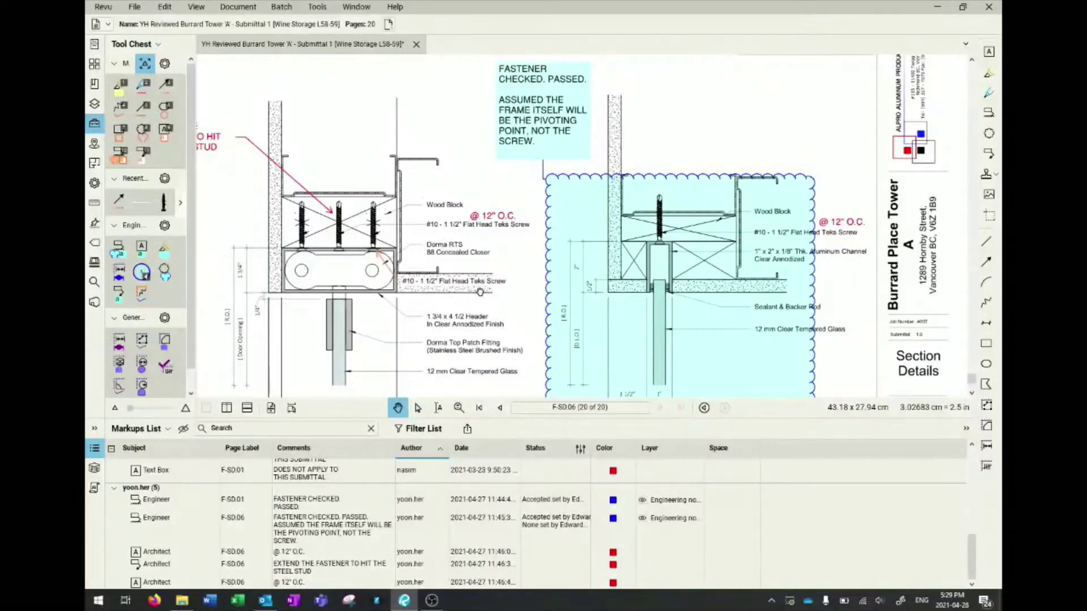
drag(479, 292, 541, 296)
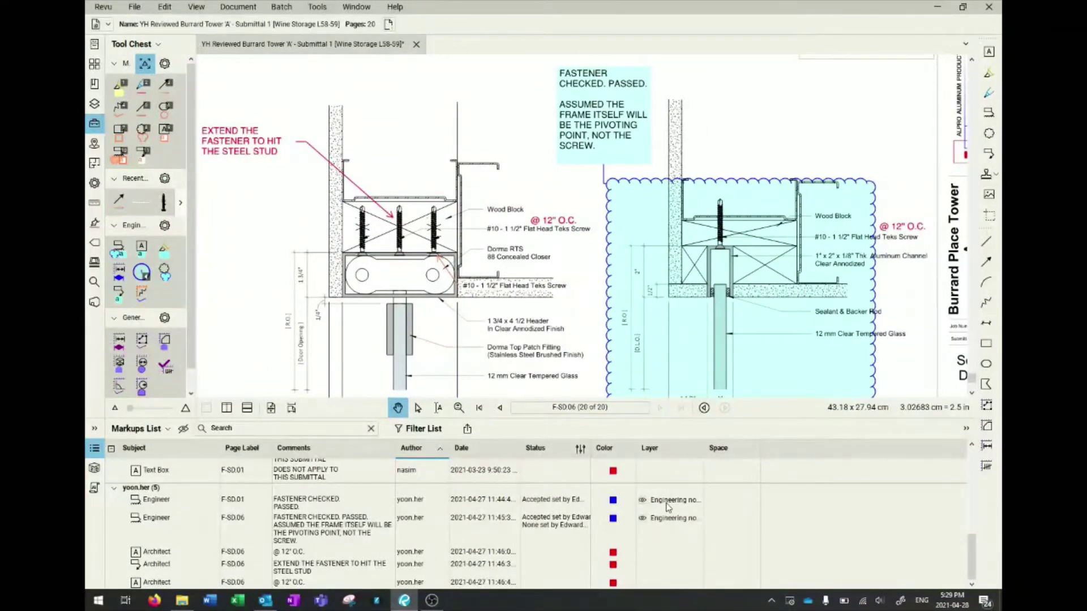
Move the engineer's callout onto the Engineering note only layer.
click(391, 530)
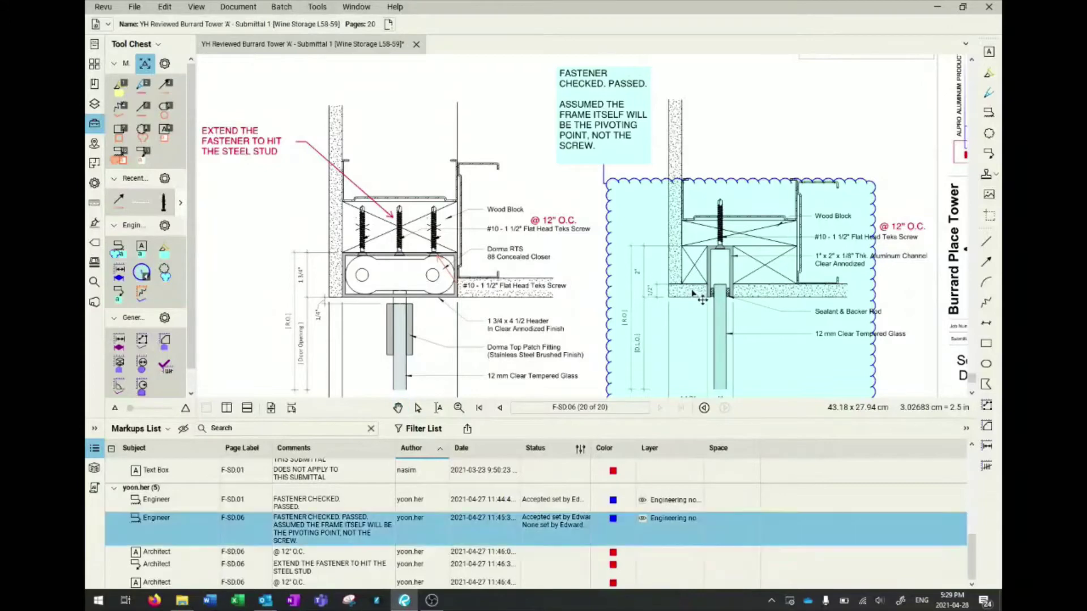
right_click(672, 523)
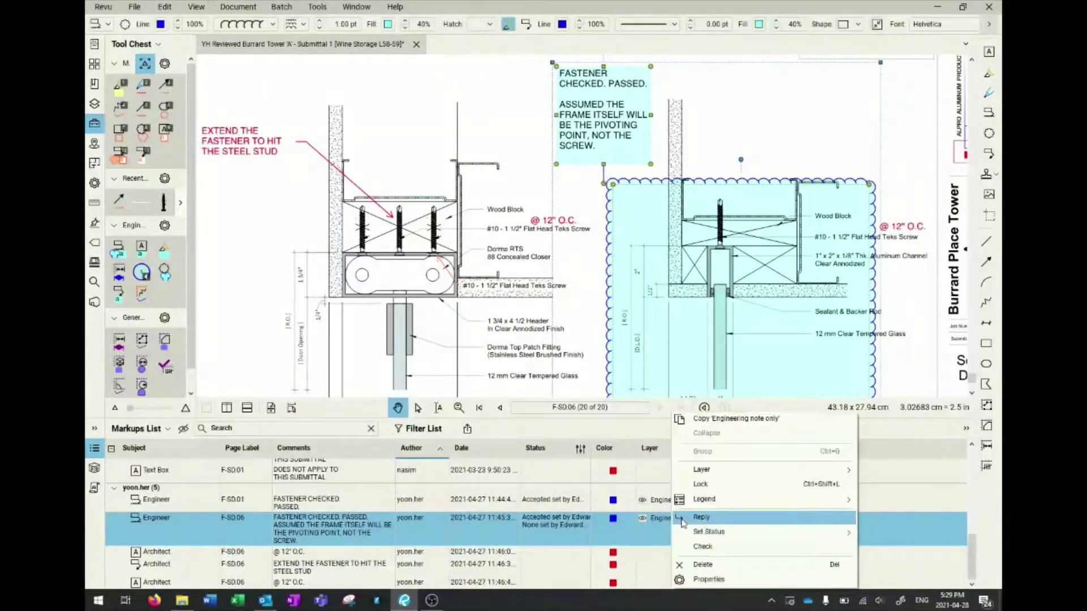
mouse_move(743, 471)
click(899, 471)
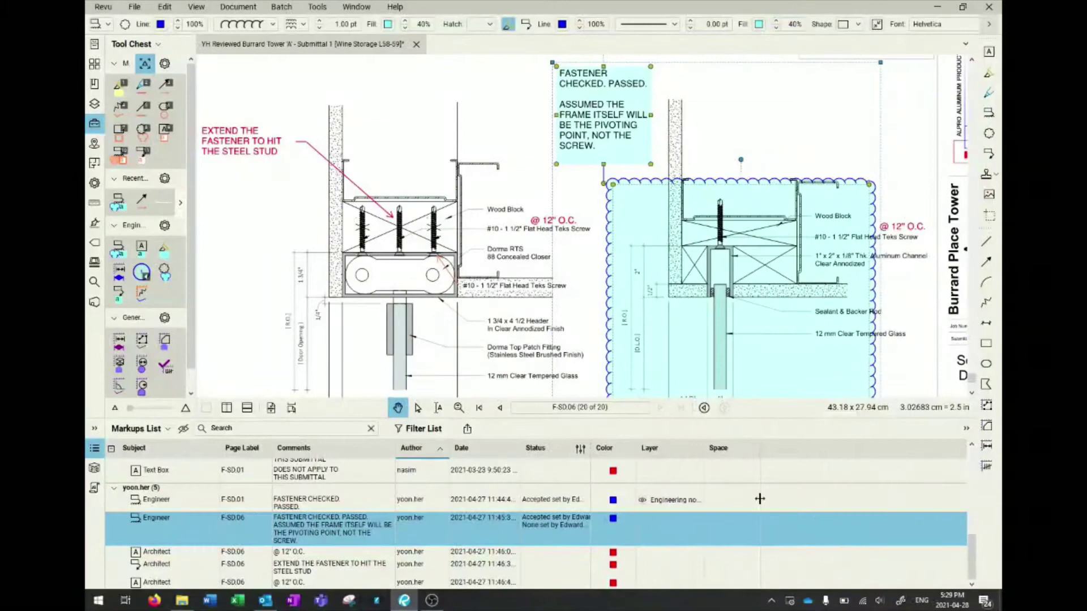
click(651, 525)
right_click(661, 523)
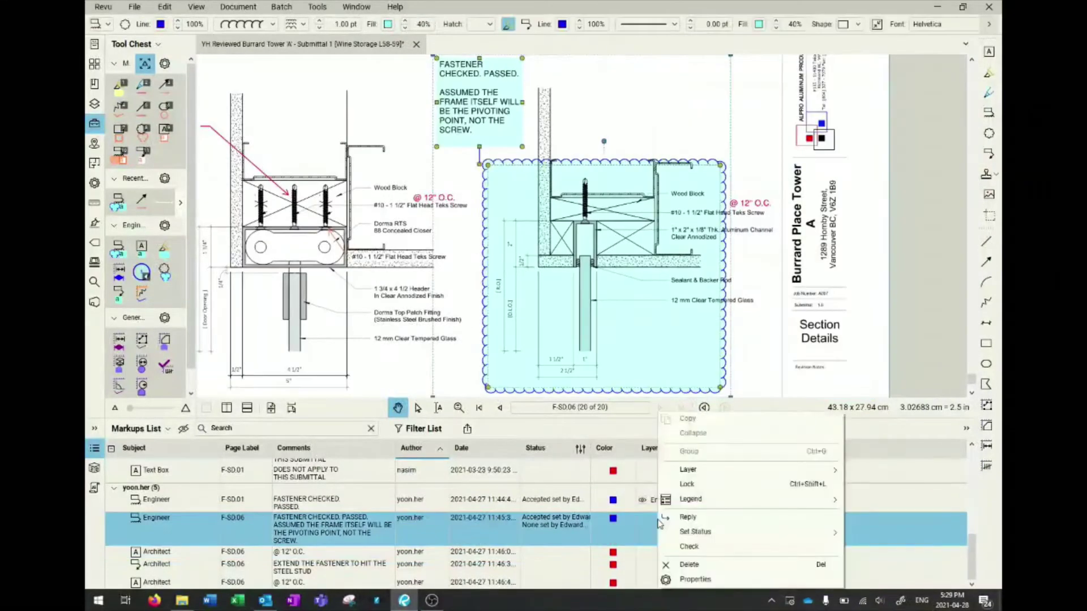
mouse_move(818, 471)
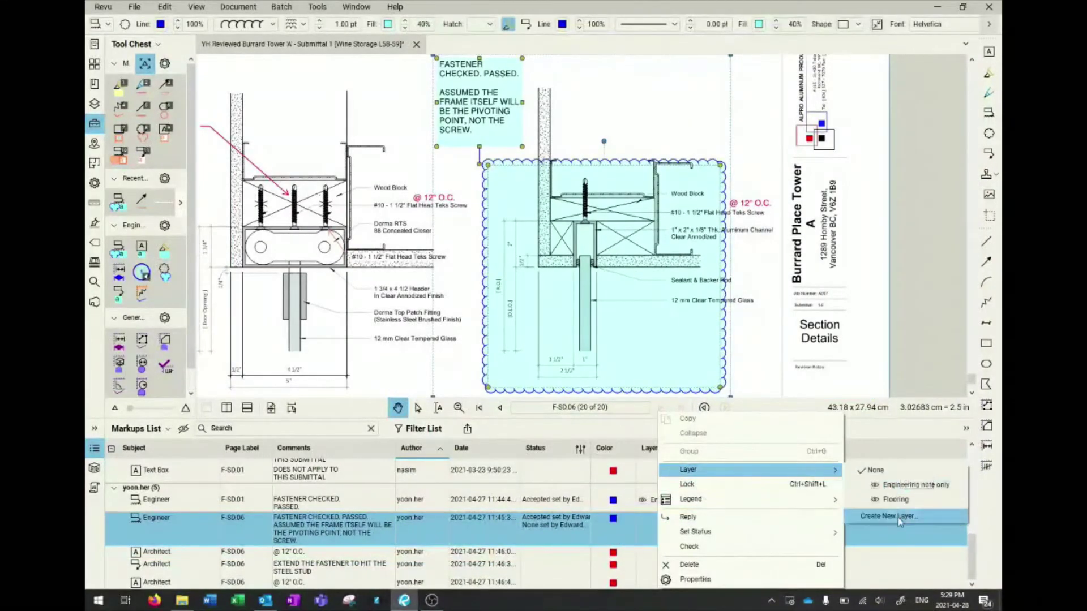
click(910, 486)
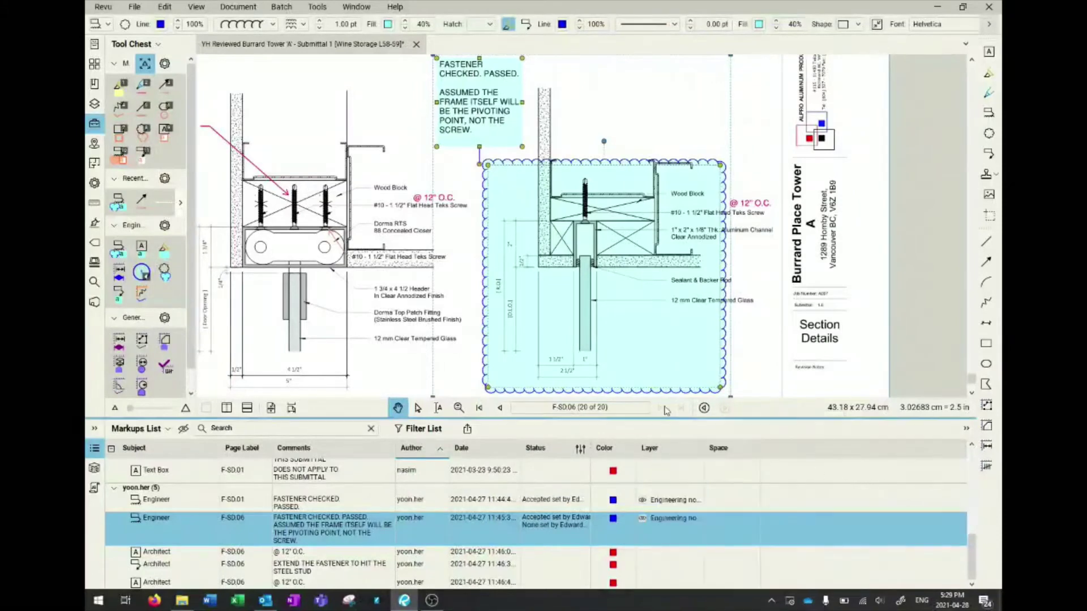
Hide the Engineering note only layer in the Layers panel and recentre the details.
click(94, 105)
click(437, 241)
scroll(442, 232, down, 3)
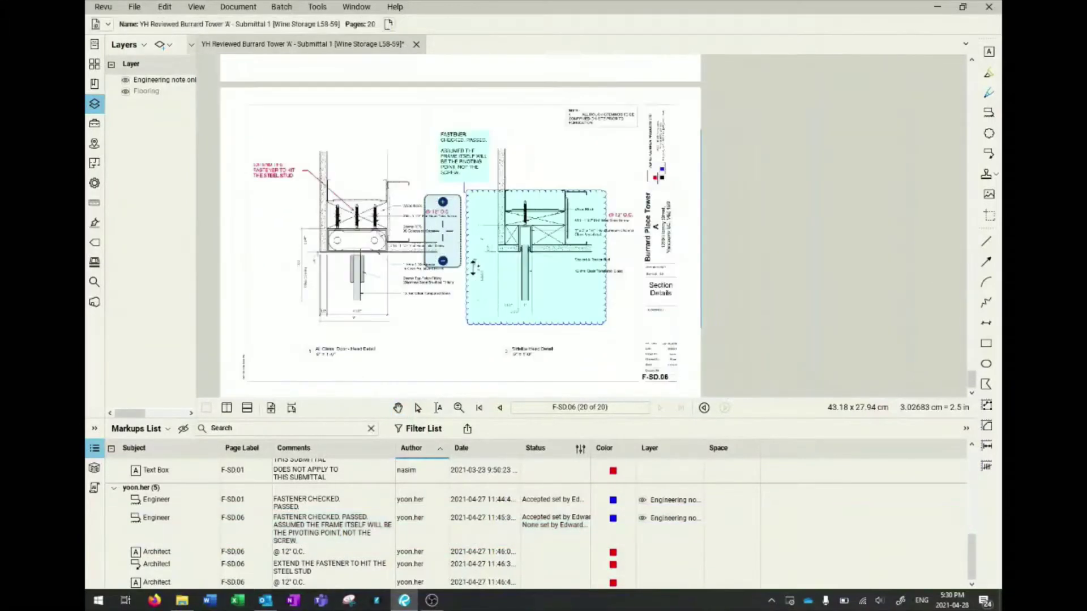
scroll(443, 232, down, 3)
scroll(442, 294, up, 3)
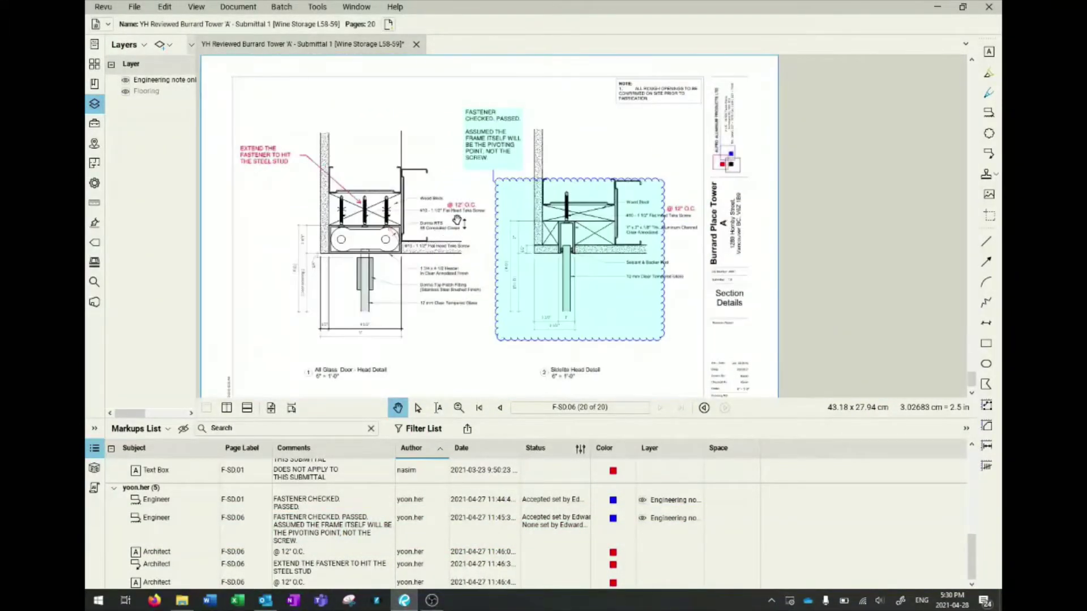
click(126, 81)
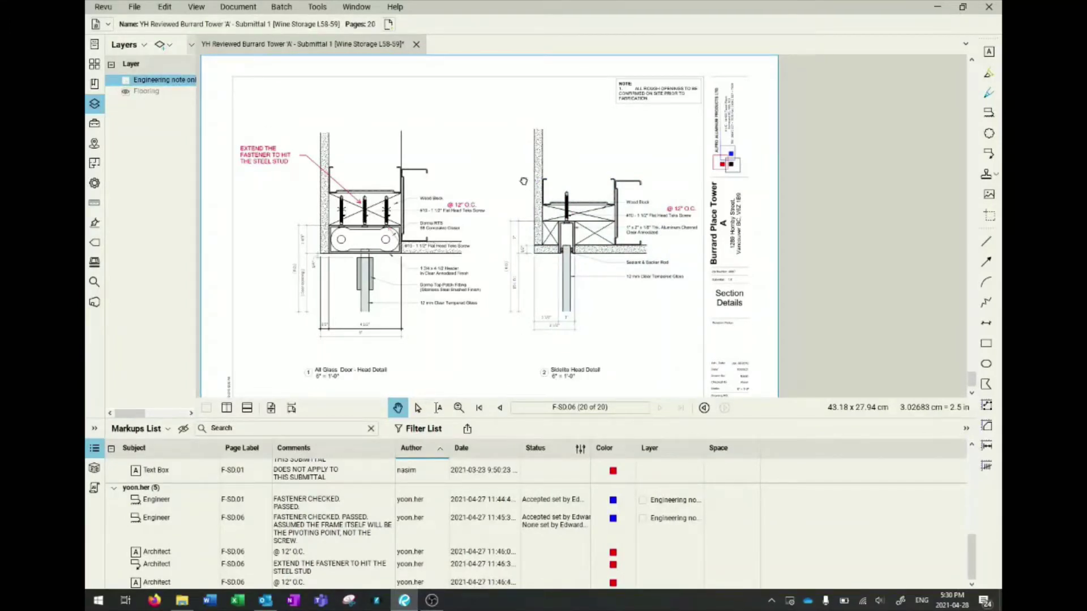
drag(526, 181, 557, 201)
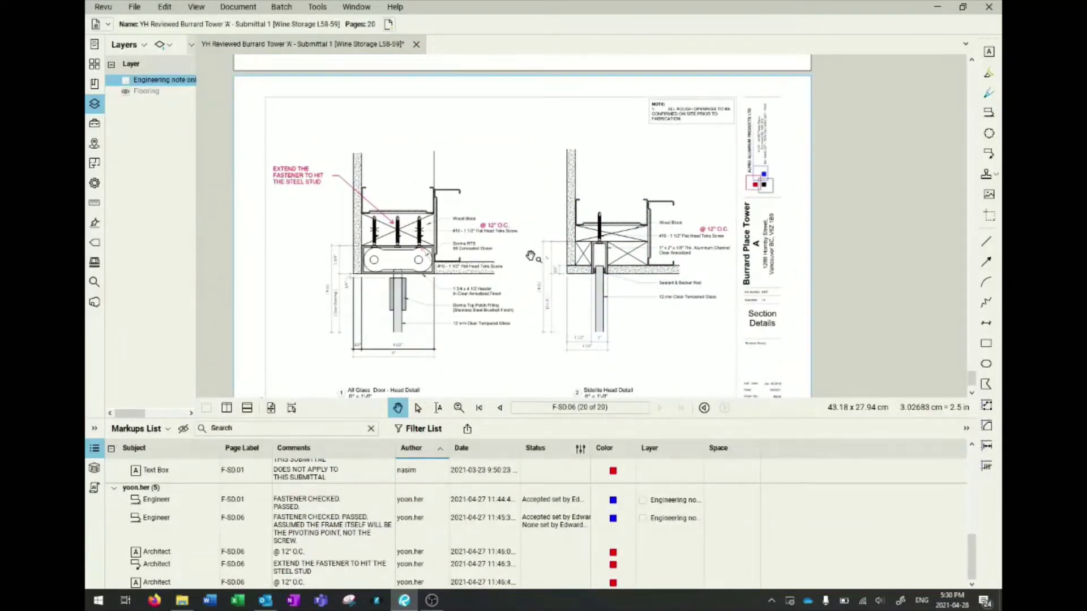
scroll(529, 250, up, 2)
drag(588, 273, 619, 275)
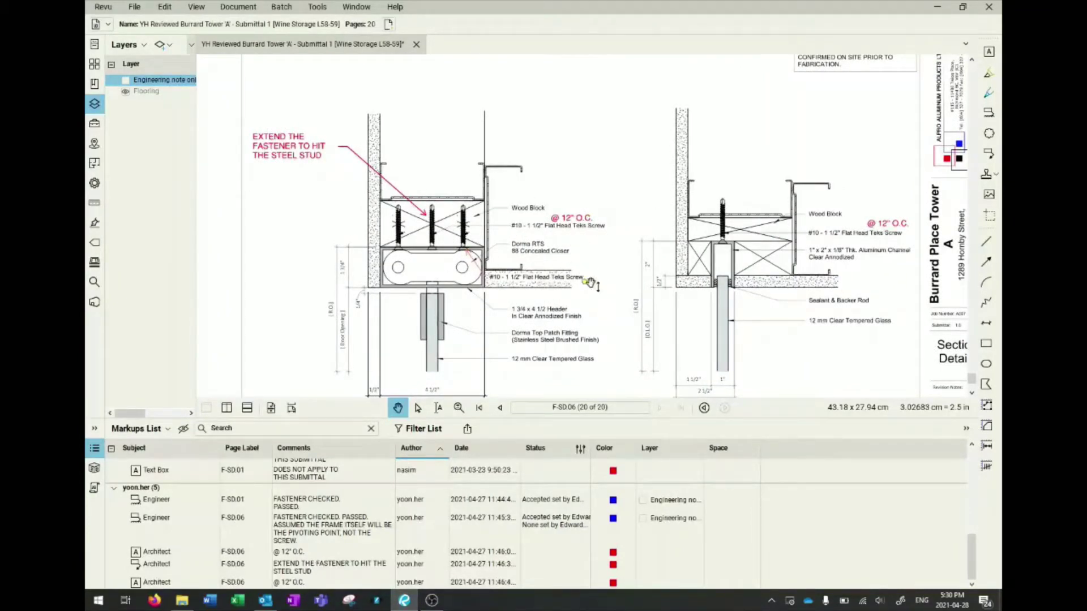
Set the Architect's '@ 12" O.C.' markup status to Accepted, then deselect it.
click(303, 553)
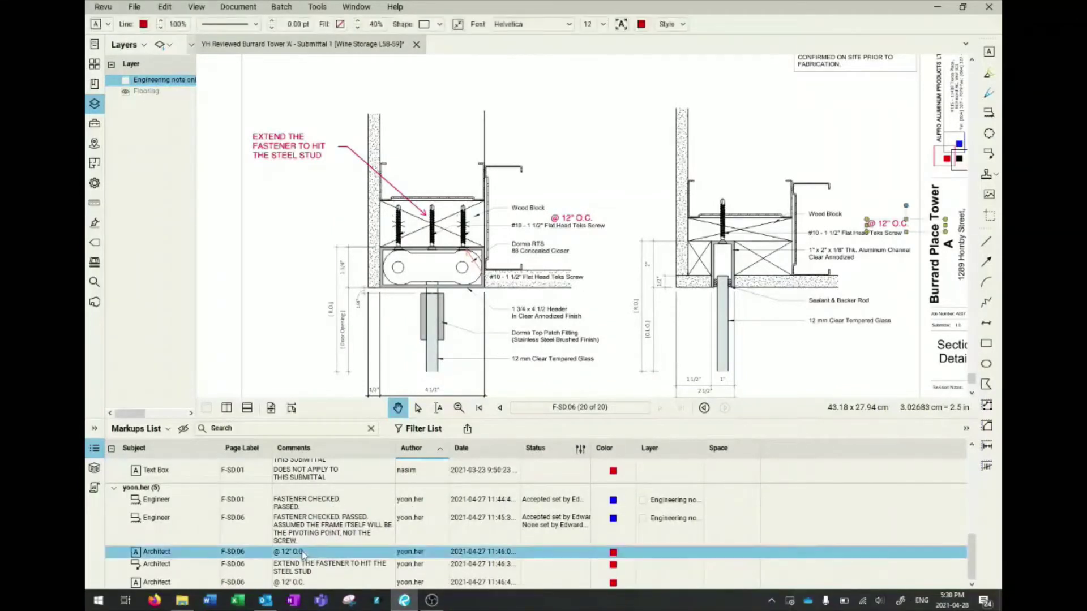
right_click(548, 556)
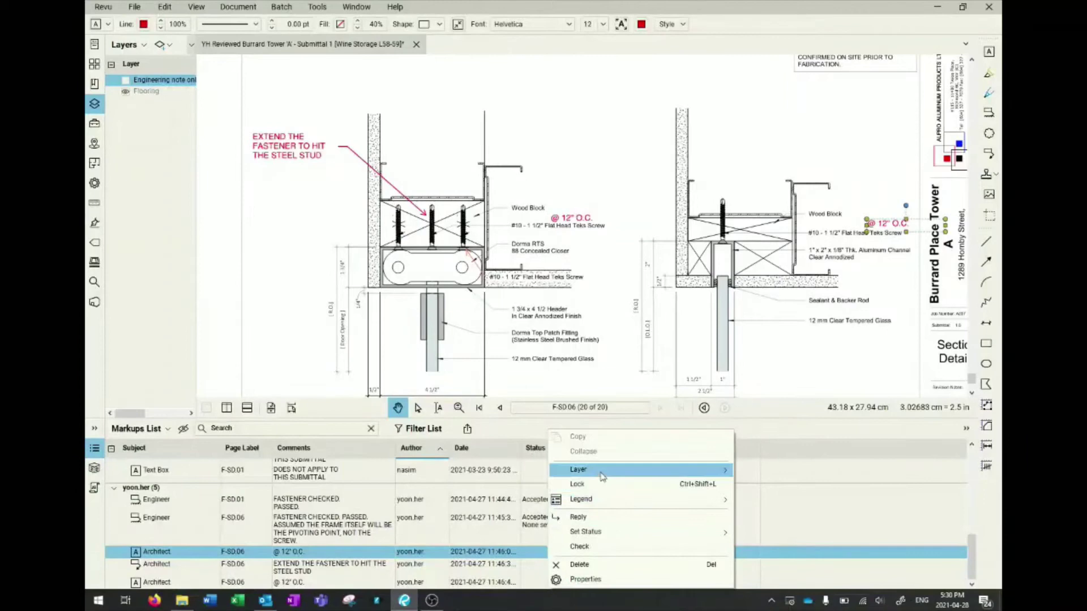
mouse_move(589, 532)
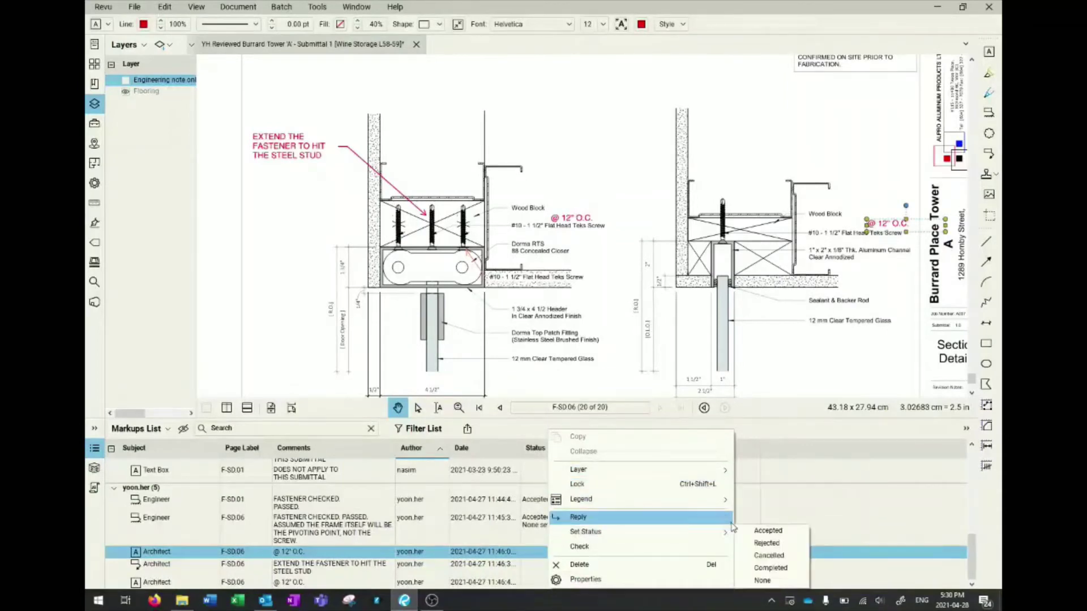
click(769, 531)
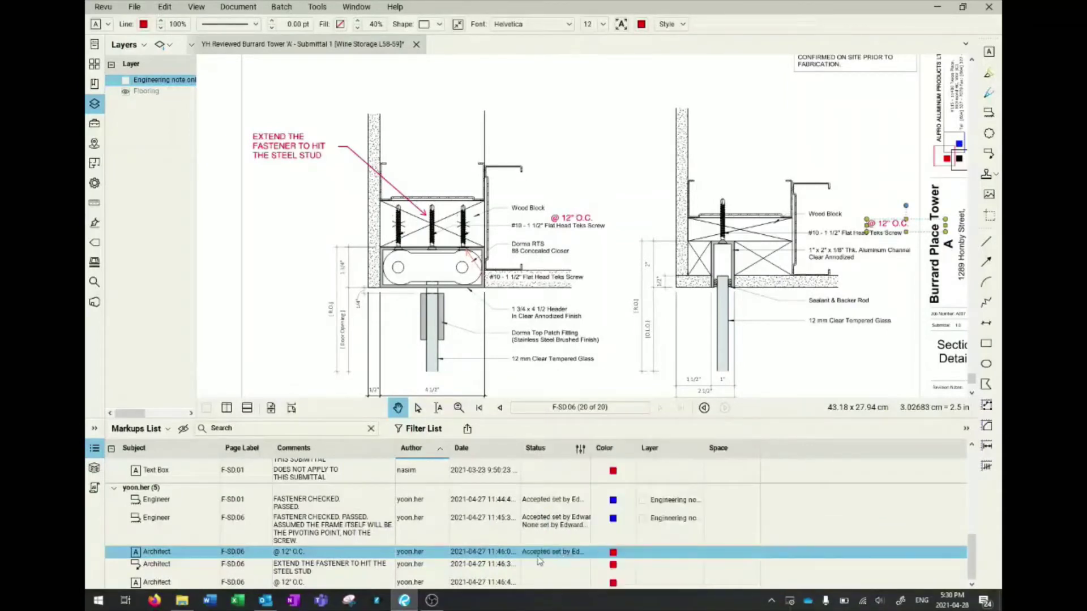
click(660, 362)
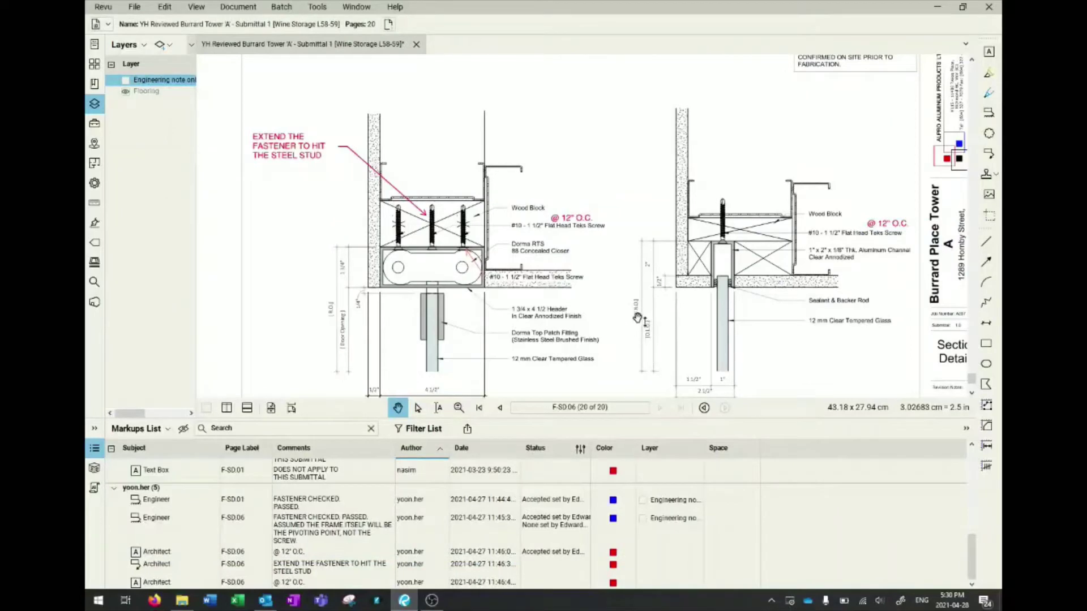
drag(638, 316, 613, 329)
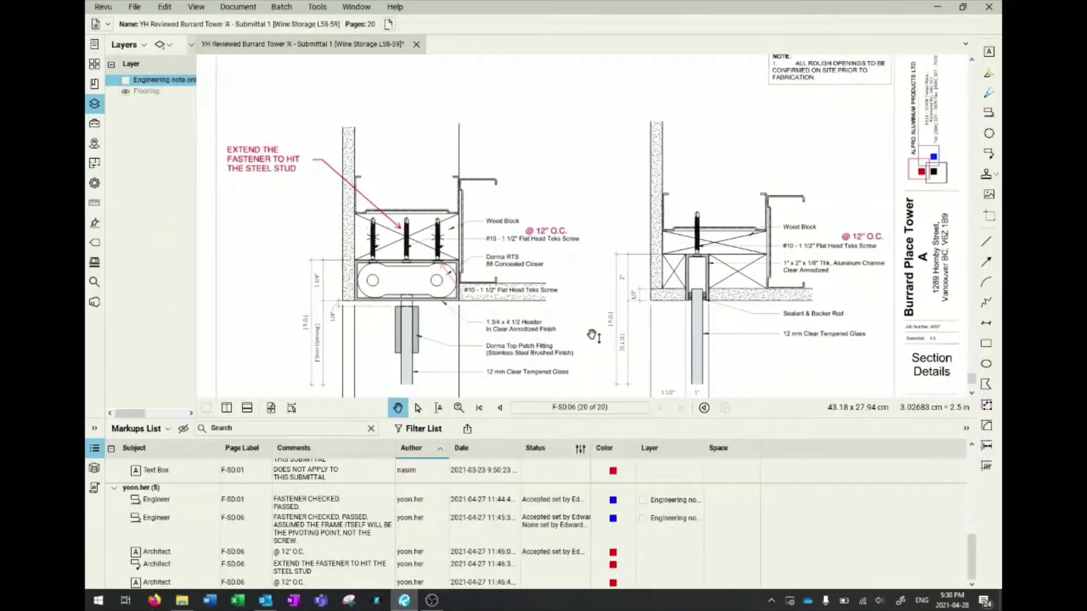
Collapse the Markups List, show the Tool Chest, and scroll up to sheet F-IN.13.
click(90, 455)
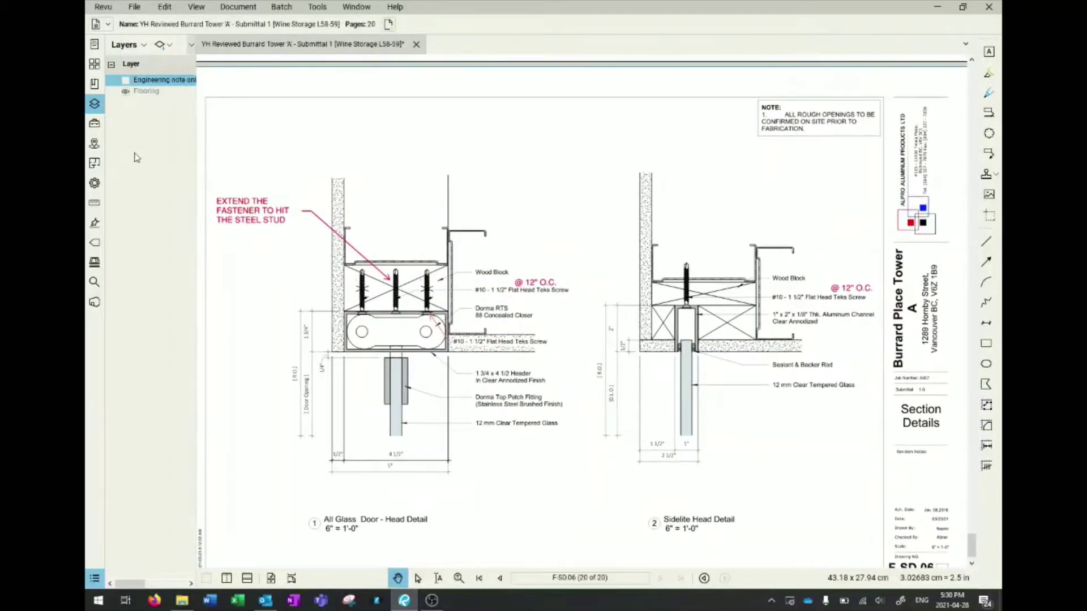
click(94, 123)
scroll(554, 309, up, 5)
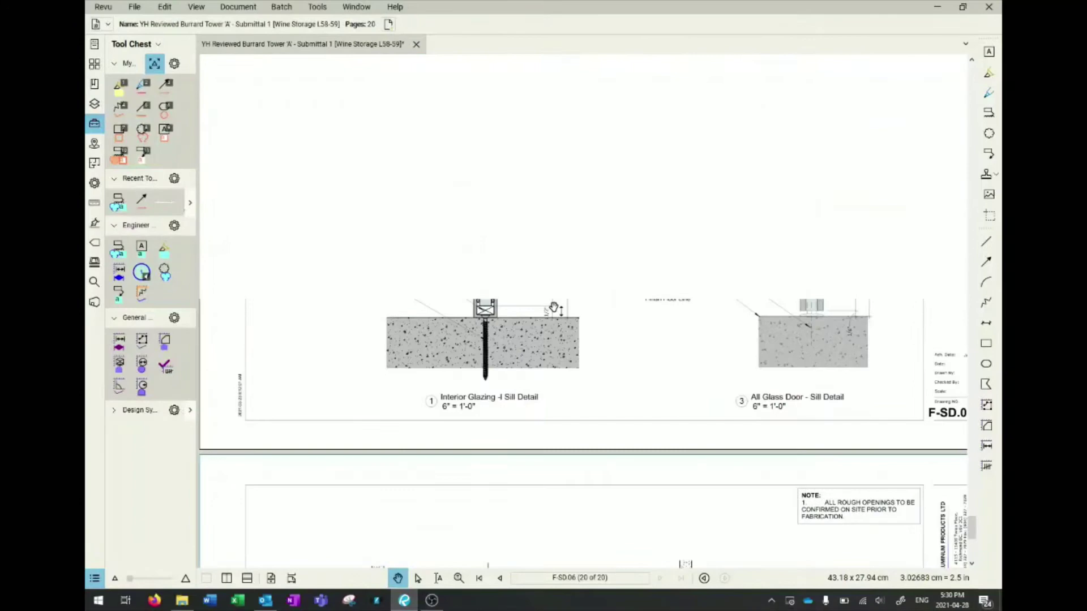
scroll(553, 308, up, 1)
scroll(606, 335, up, 1)
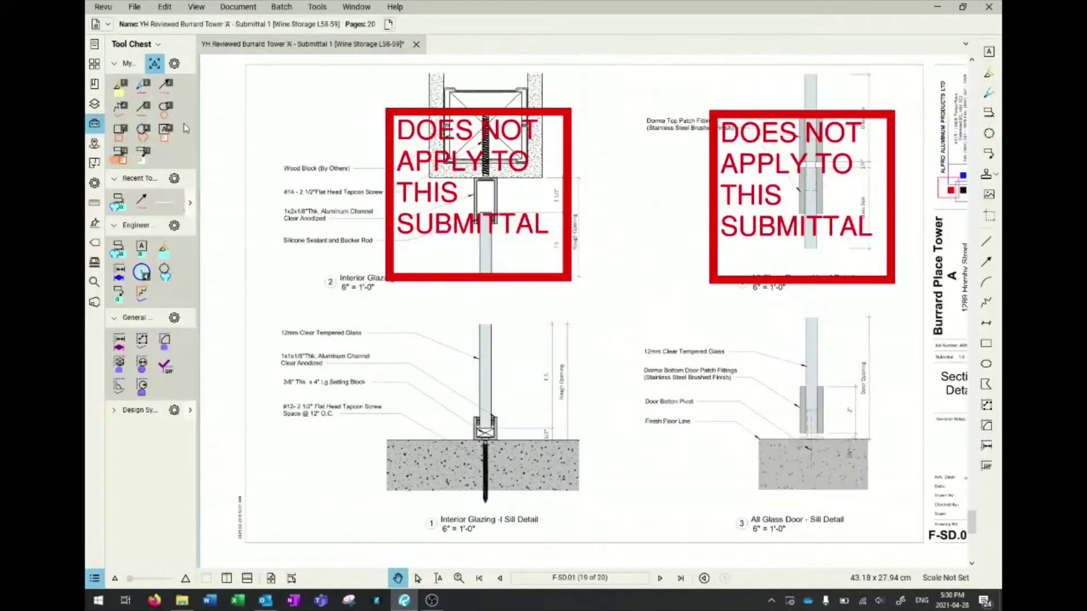
scroll(616, 362, up, 10)
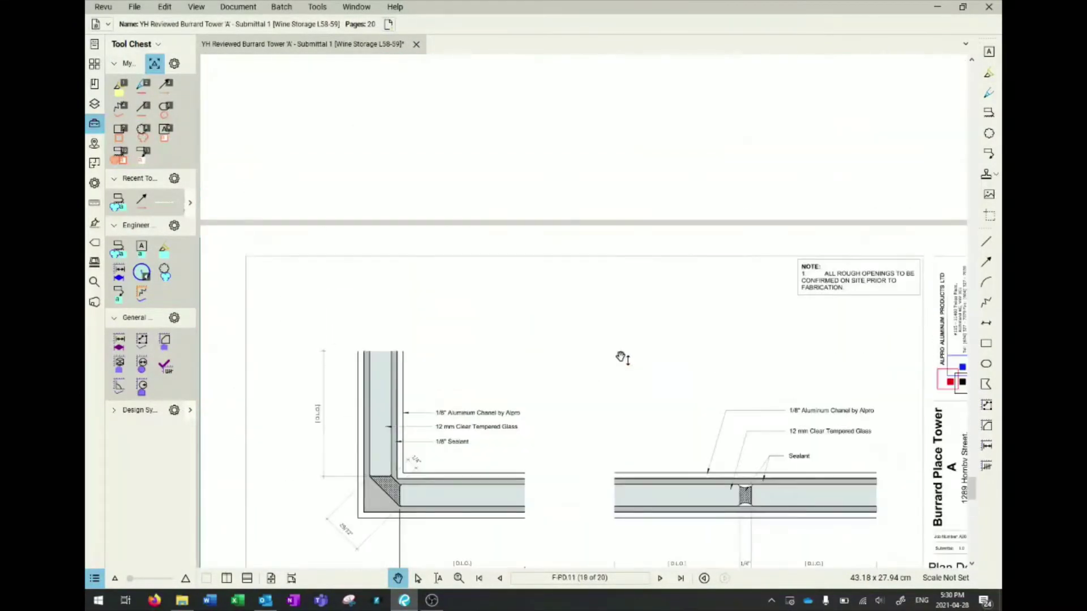
scroll(621, 358, up, 10)
drag(198, 105, 222, 103)
scroll(618, 311, up, 5)
scroll(618, 312, up, 20)
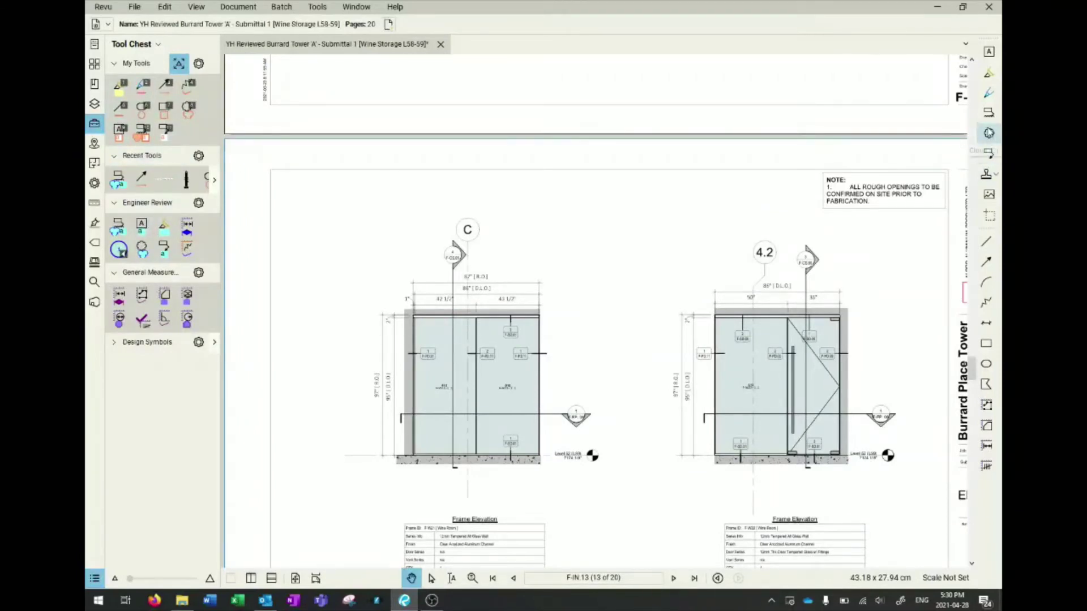
Draw a red arrow above the C and 4.2 elevations and save the arrow into My Tools.
click(986, 261)
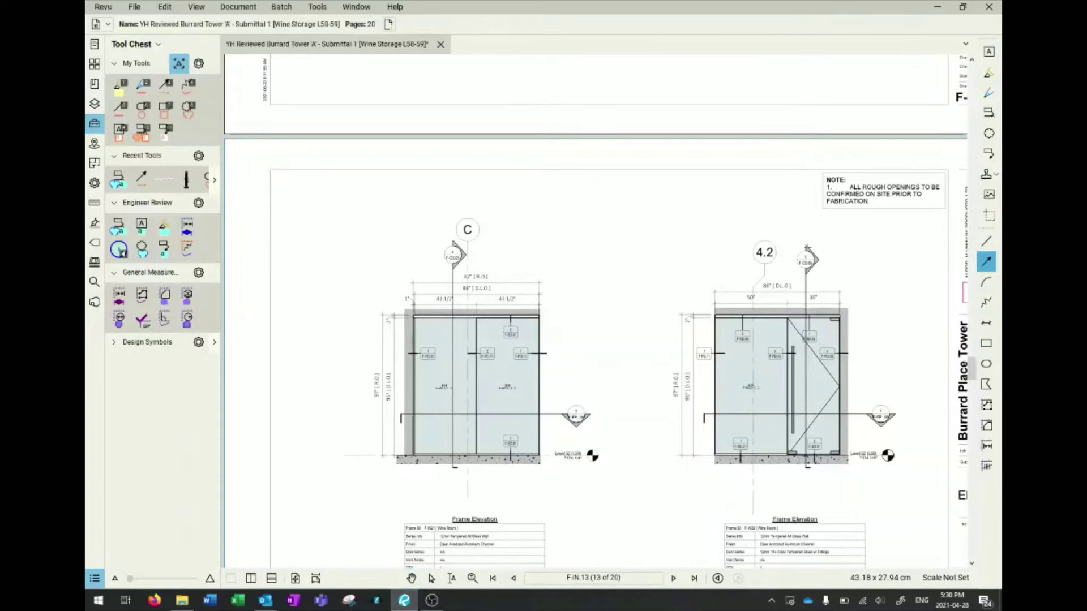
drag(545, 244, 682, 205)
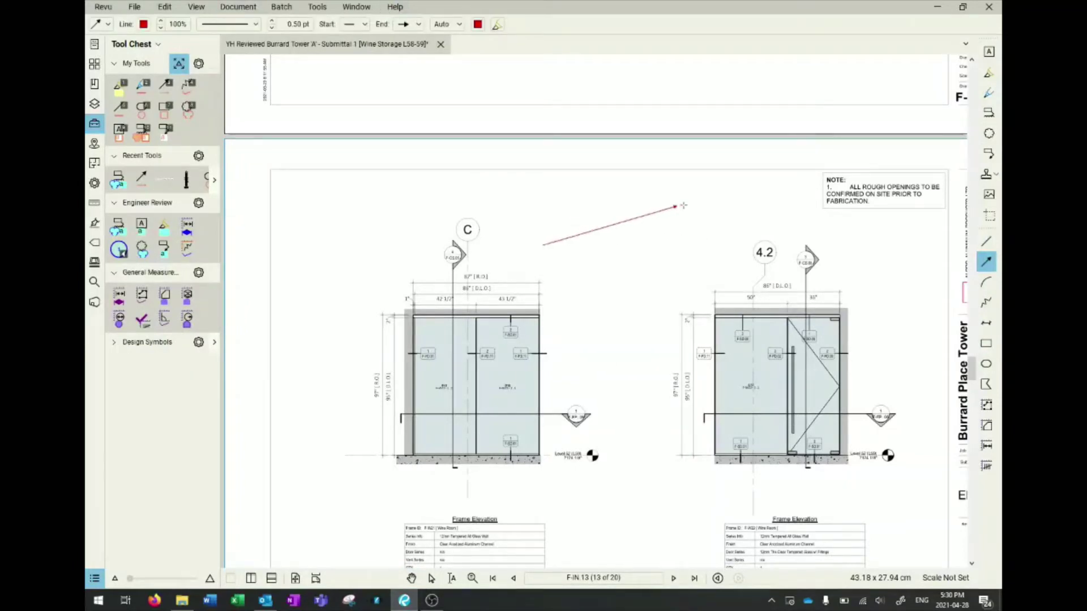
click(628, 262)
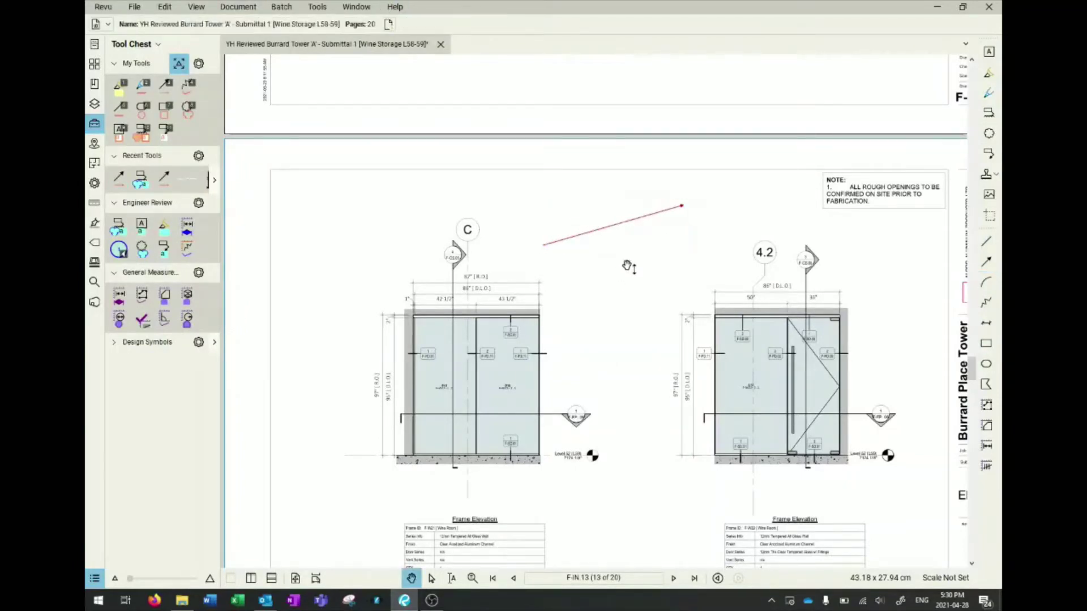
click(119, 180)
drag(119, 180, 191, 134)
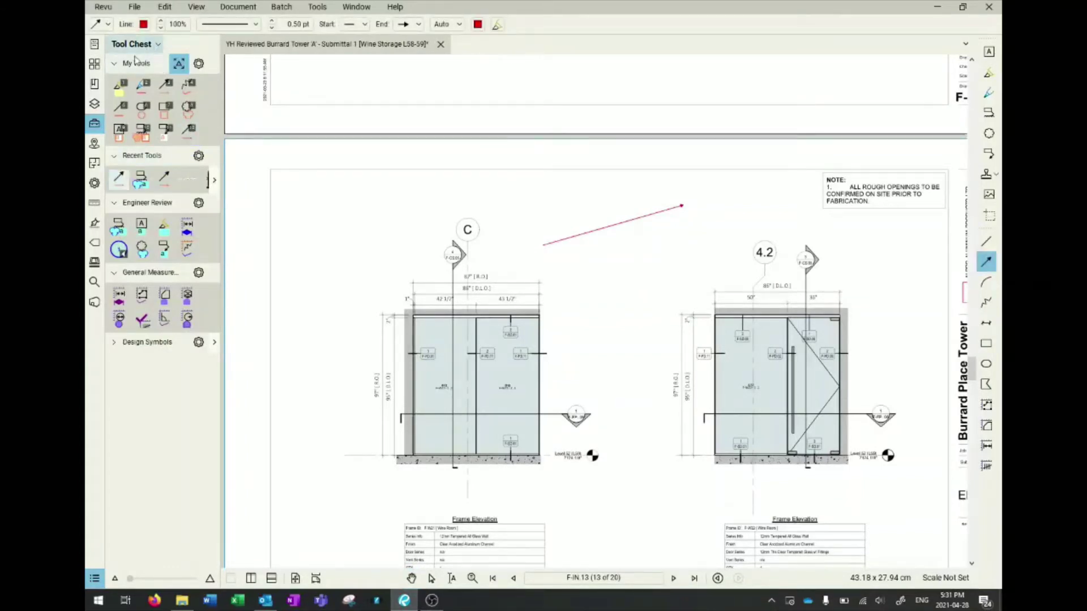
right_click(189, 136)
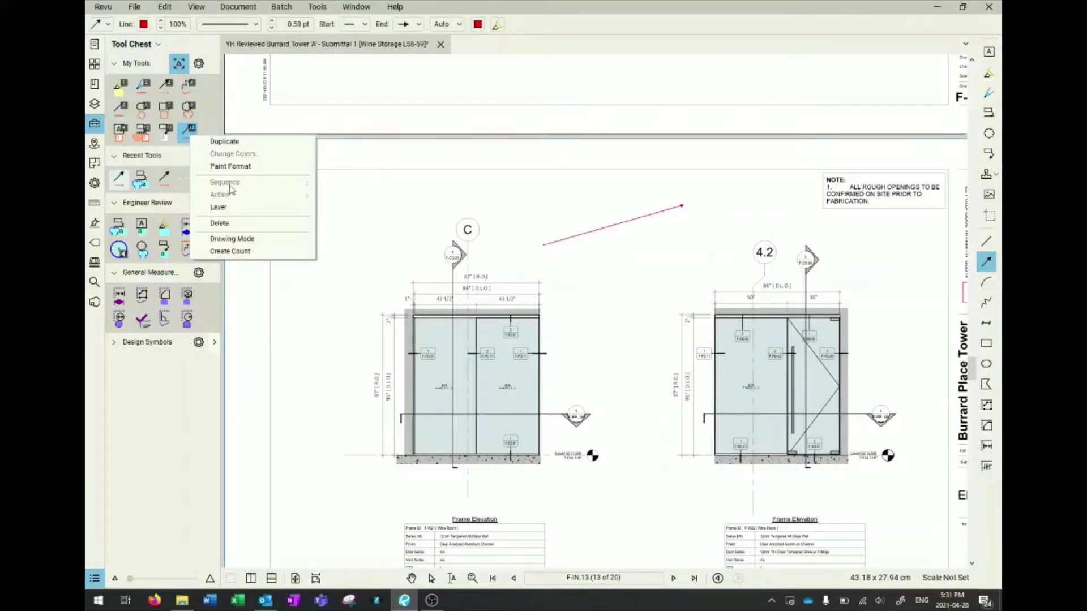
click(219, 223)
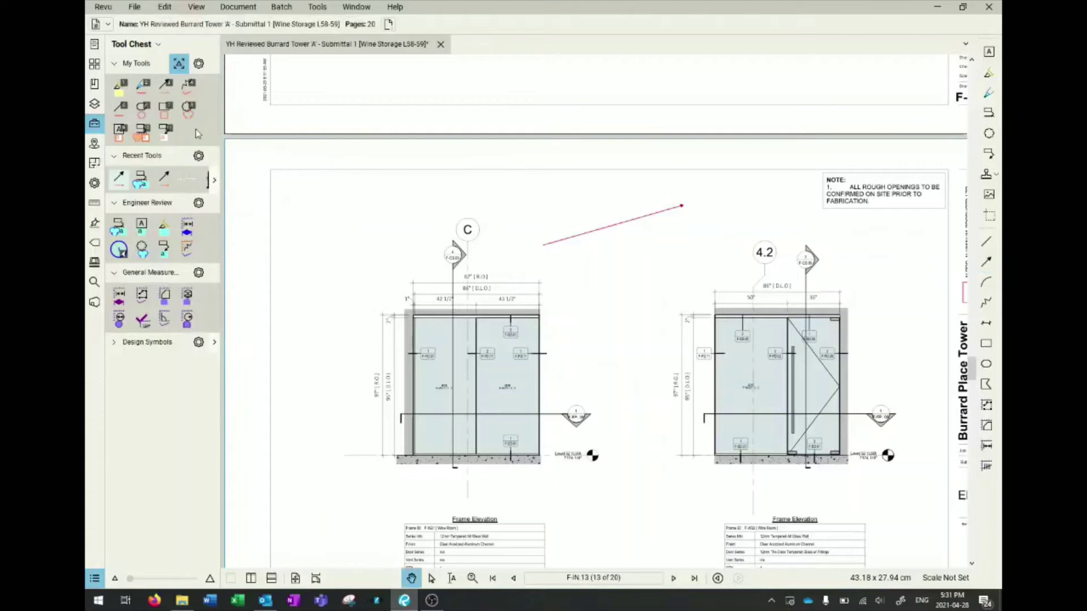
Set the saved arrow's line weight to 2 pt and draw orange arrows left of the C bubble.
click(165, 86)
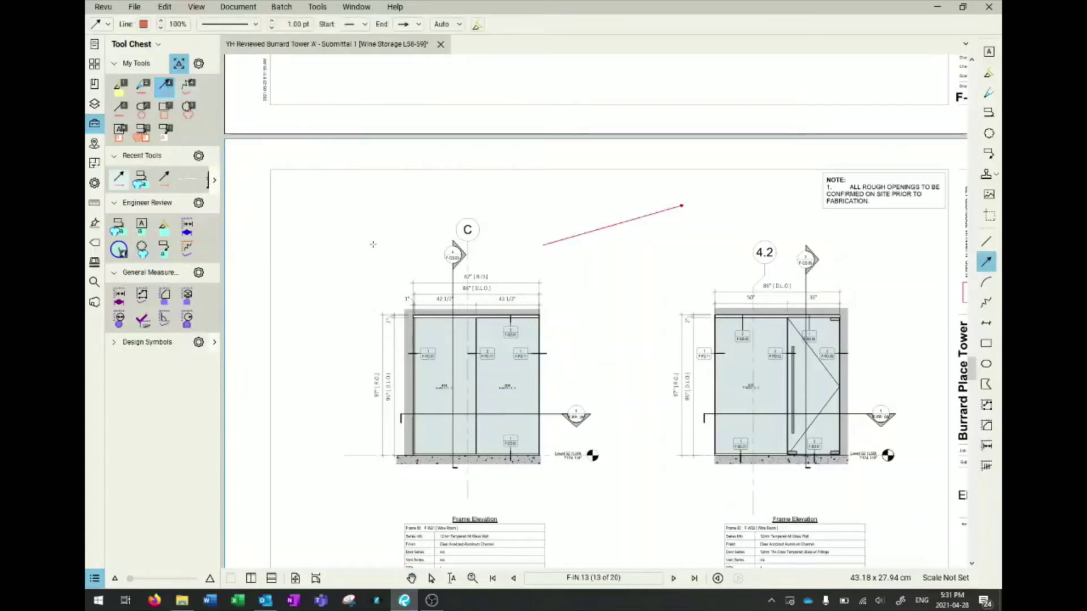
click(411, 24)
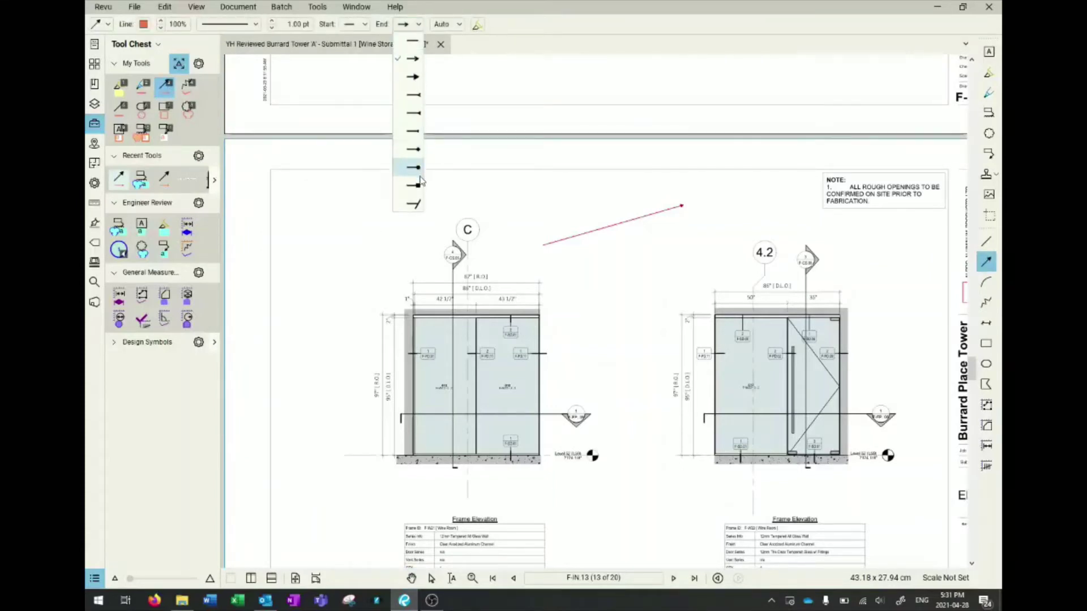
click(348, 131)
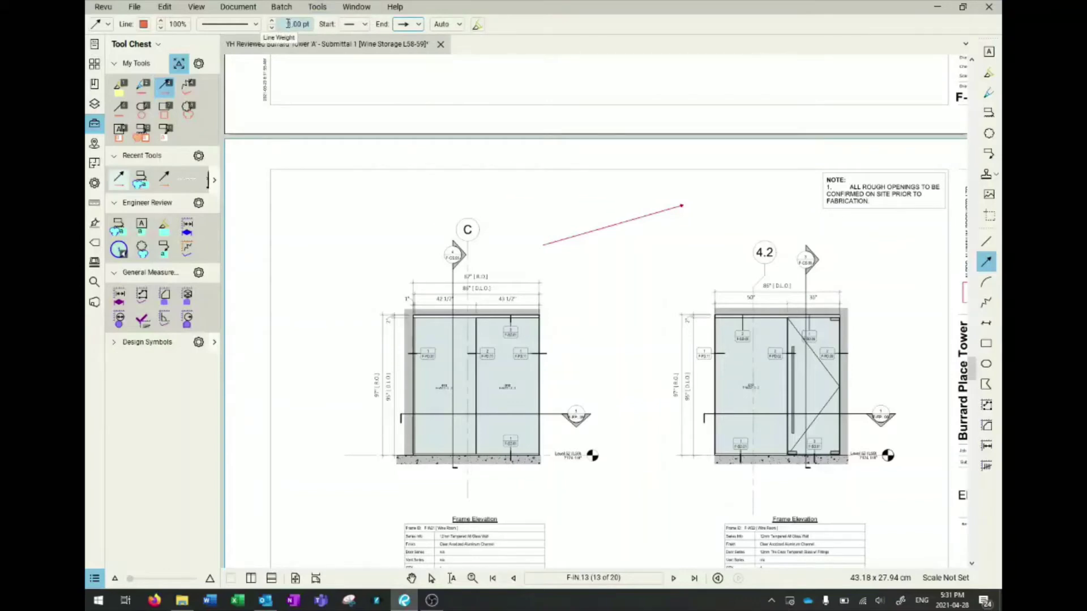
click(287, 24)
text(2)
key(Return)
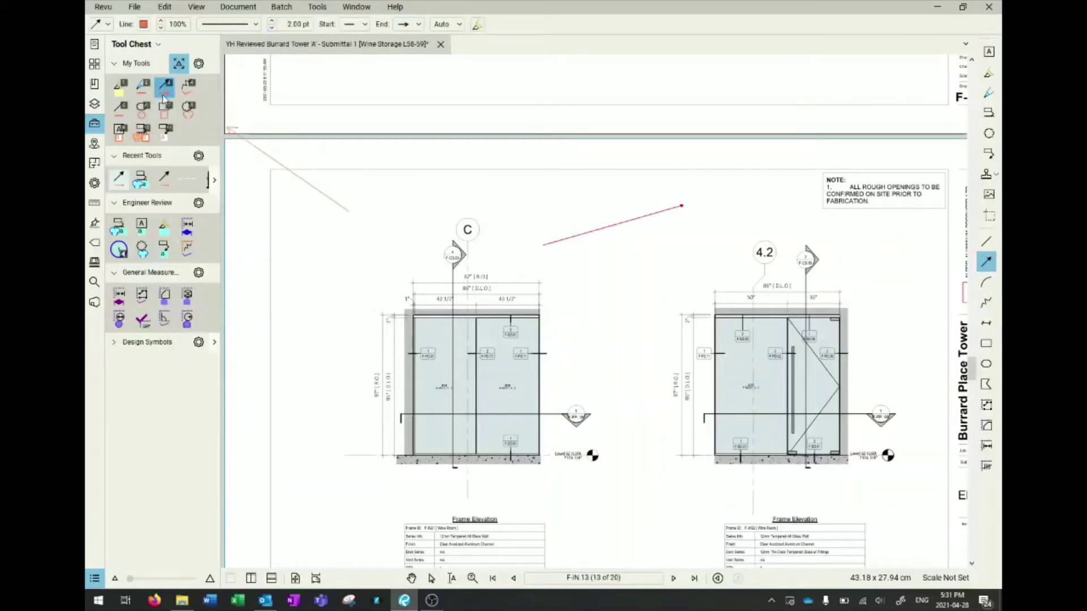
drag(349, 212, 394, 227)
click(333, 271)
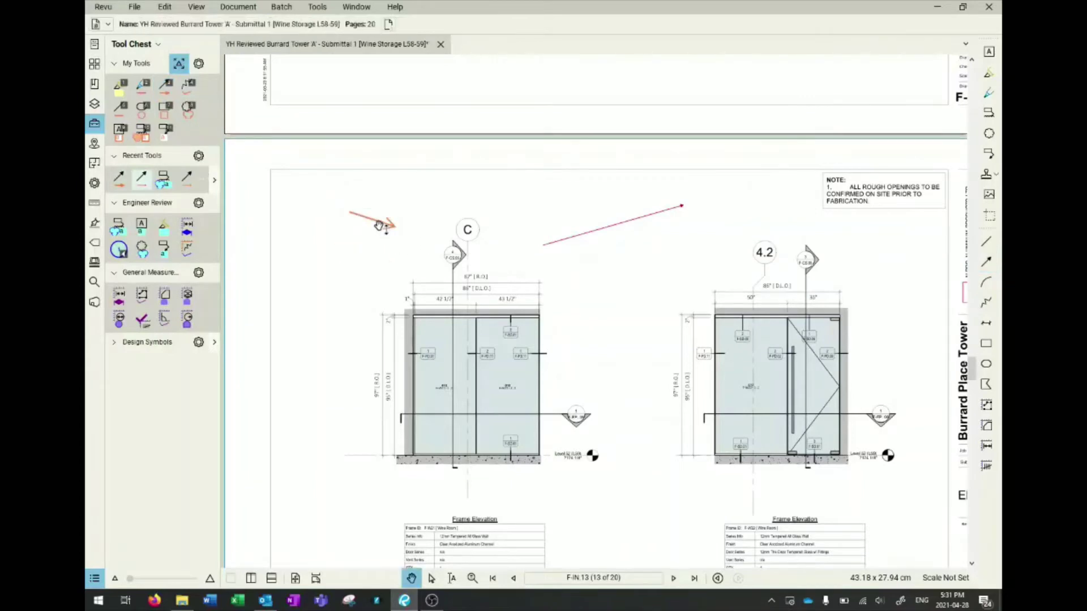
click(170, 85)
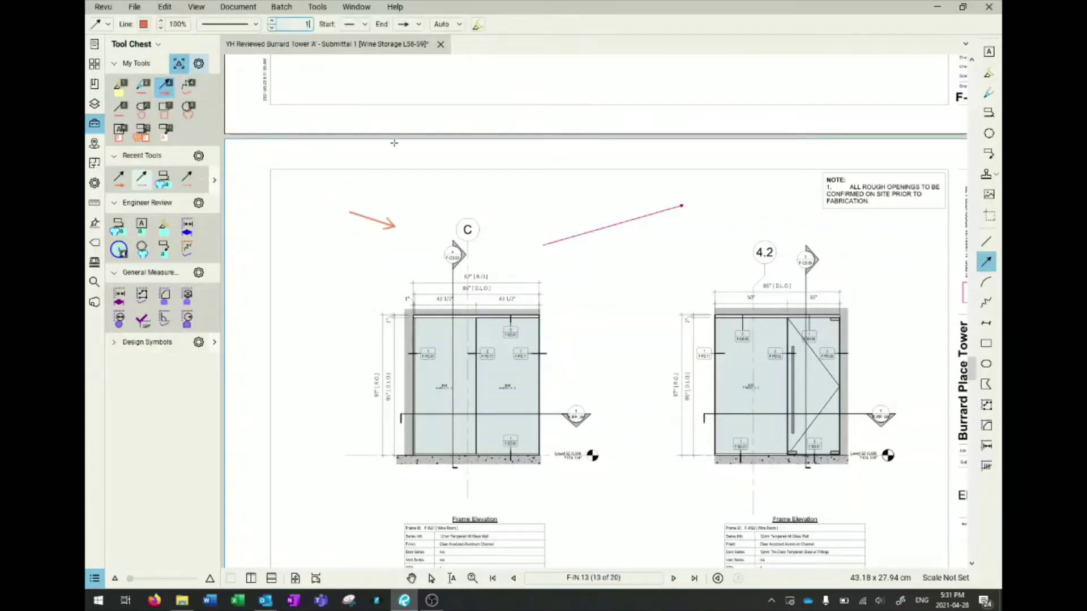
drag(448, 214, 417, 222)
Draw a Cloud+ callout over the left frame's upper half with a leader and placeholder text.
key(Escape)
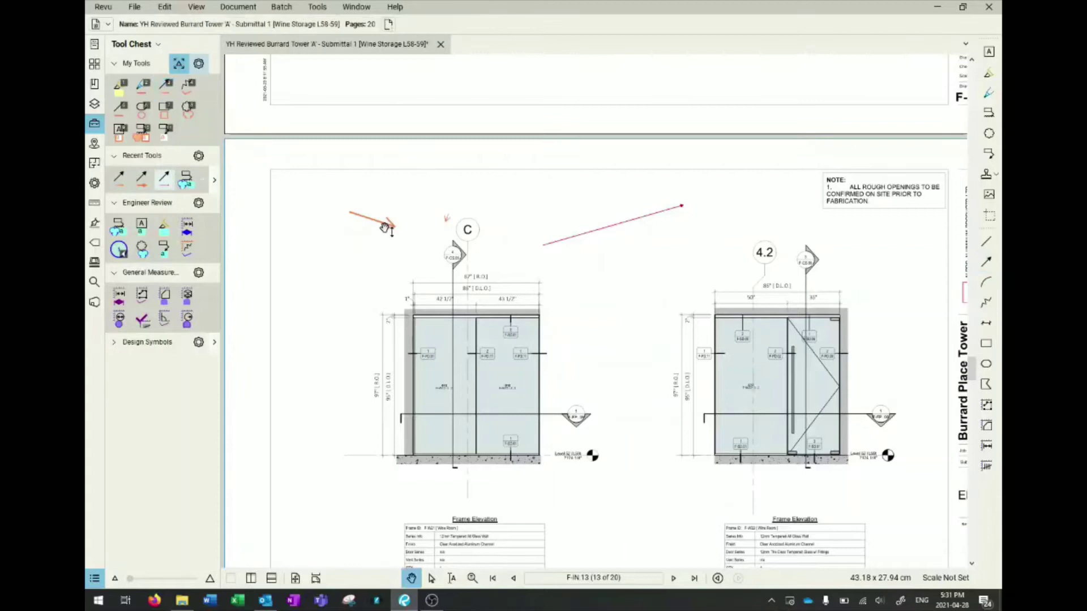
click(387, 229)
click(383, 287)
click(143, 129)
drag(367, 300, 542, 384)
click(602, 269)
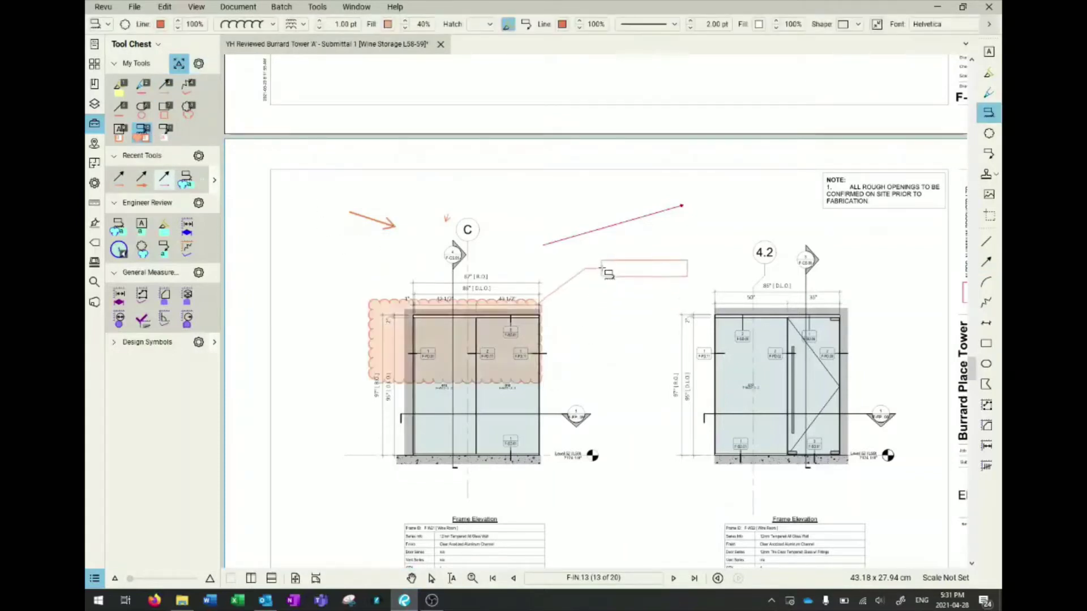
key(Escape)
text(dfalskdjf)
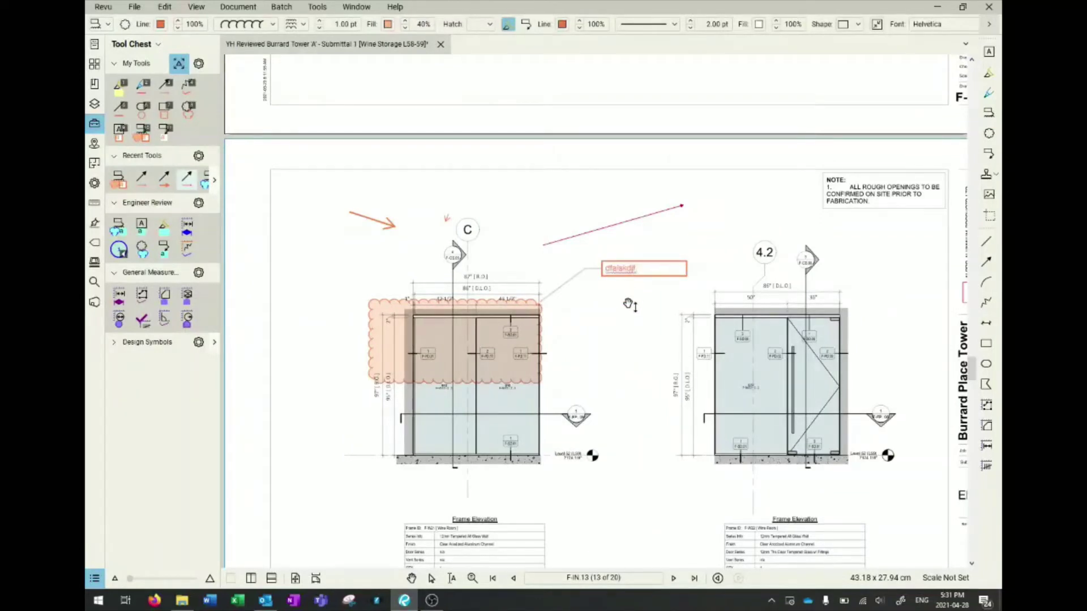
key(Escape)
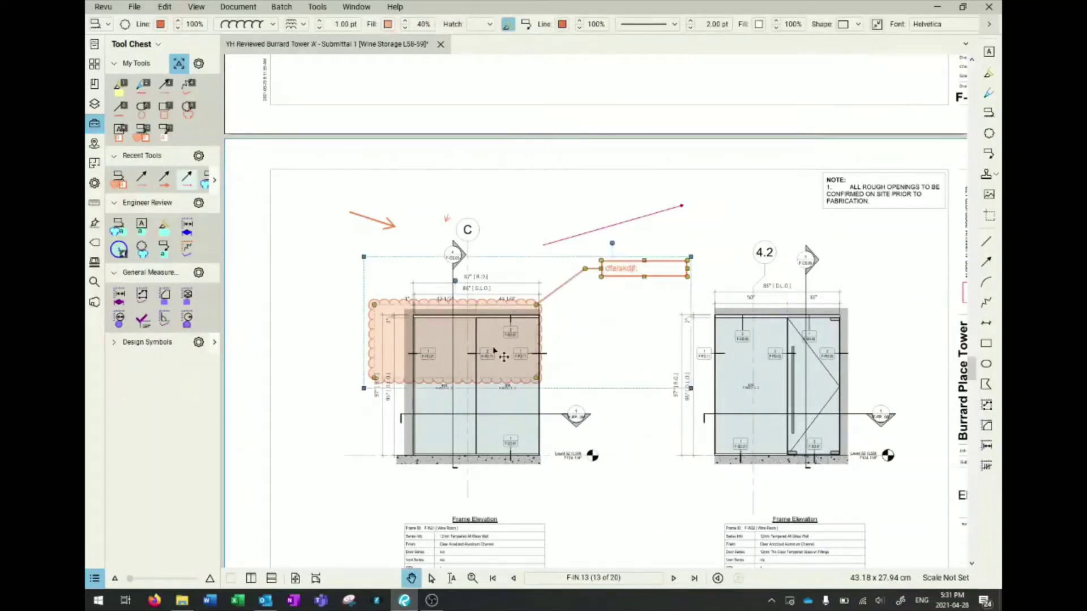
Set the cloud callout's fill to none so it is unfilled red.
click(388, 25)
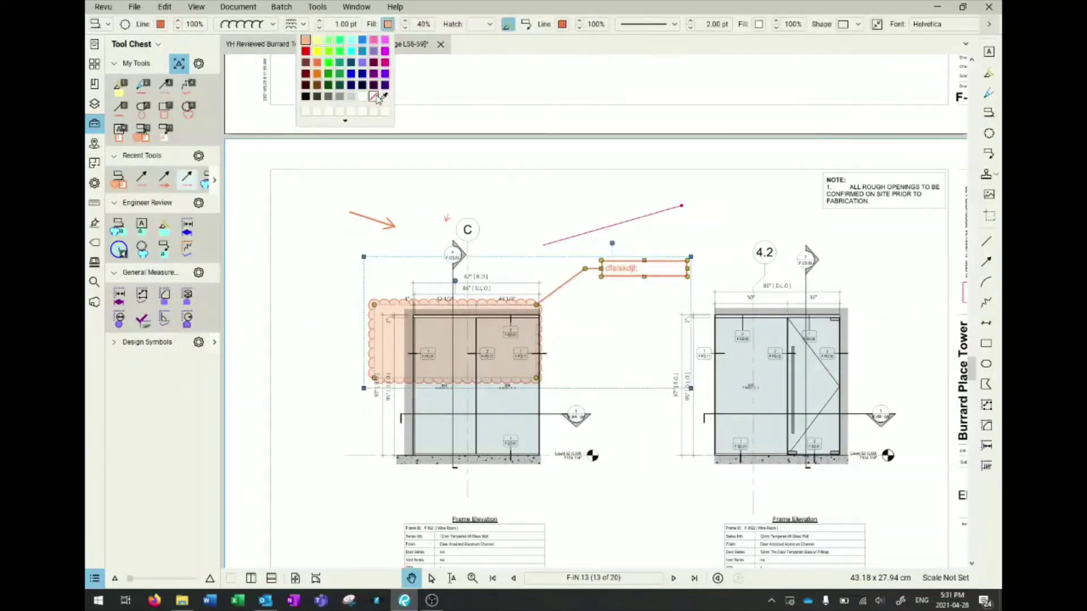
click(373, 97)
click(625, 364)
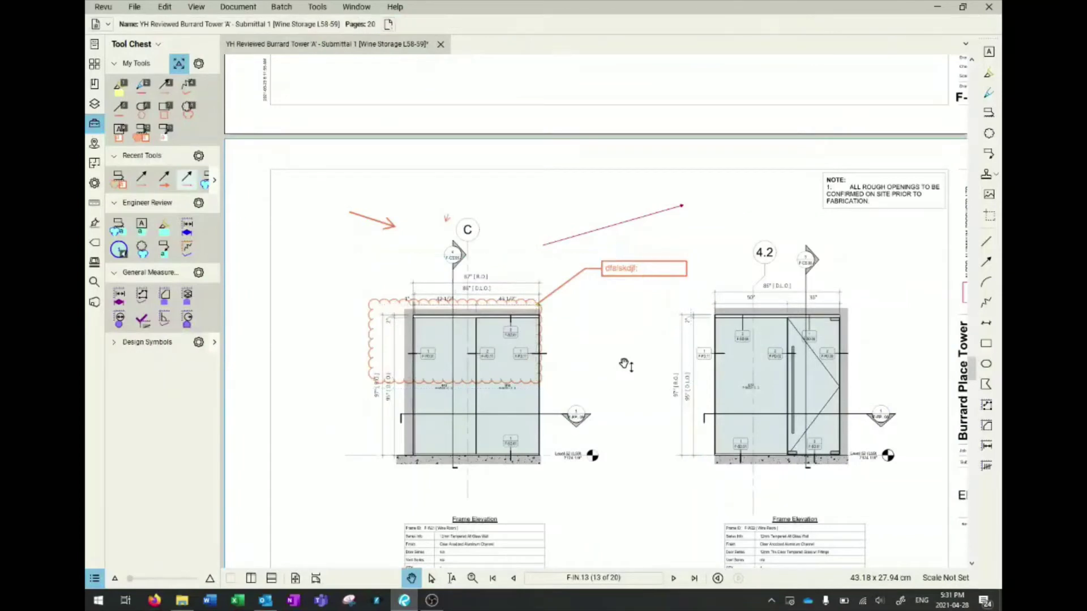
click(496, 307)
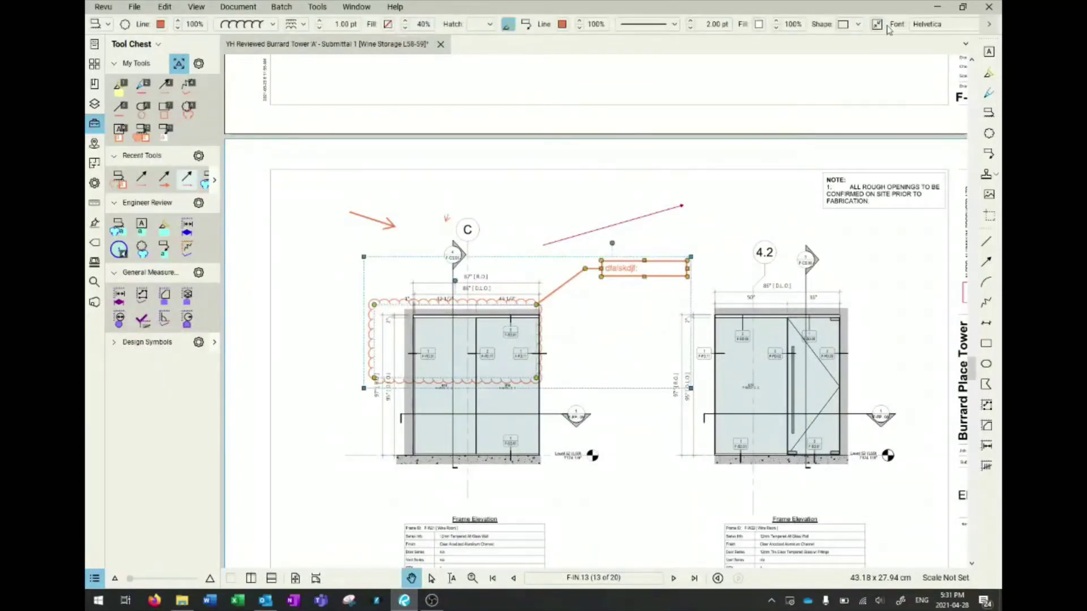
drag(635, 339, 598, 334)
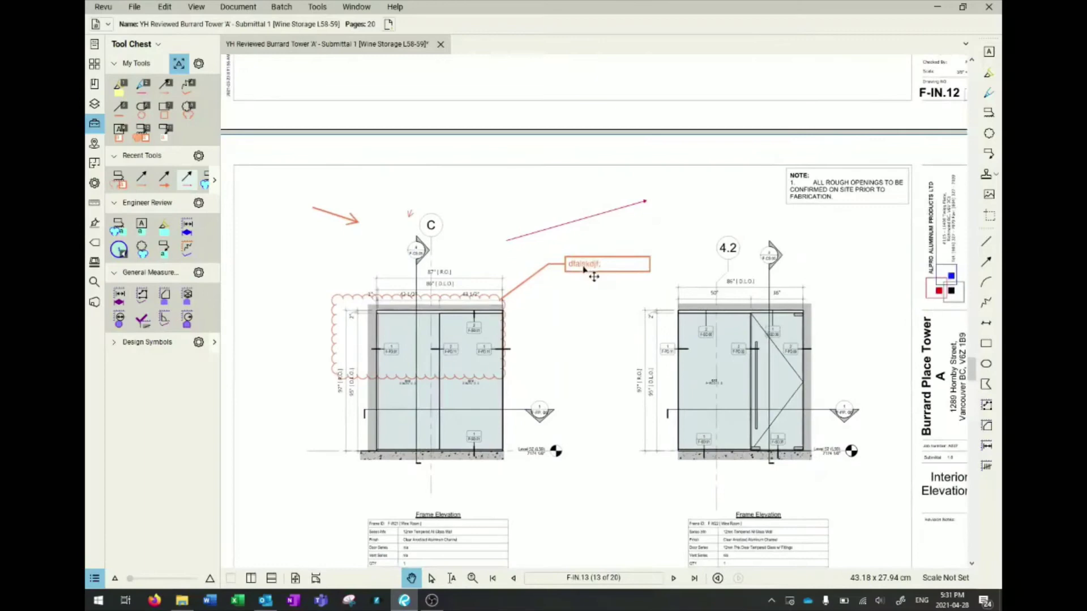
key(v)
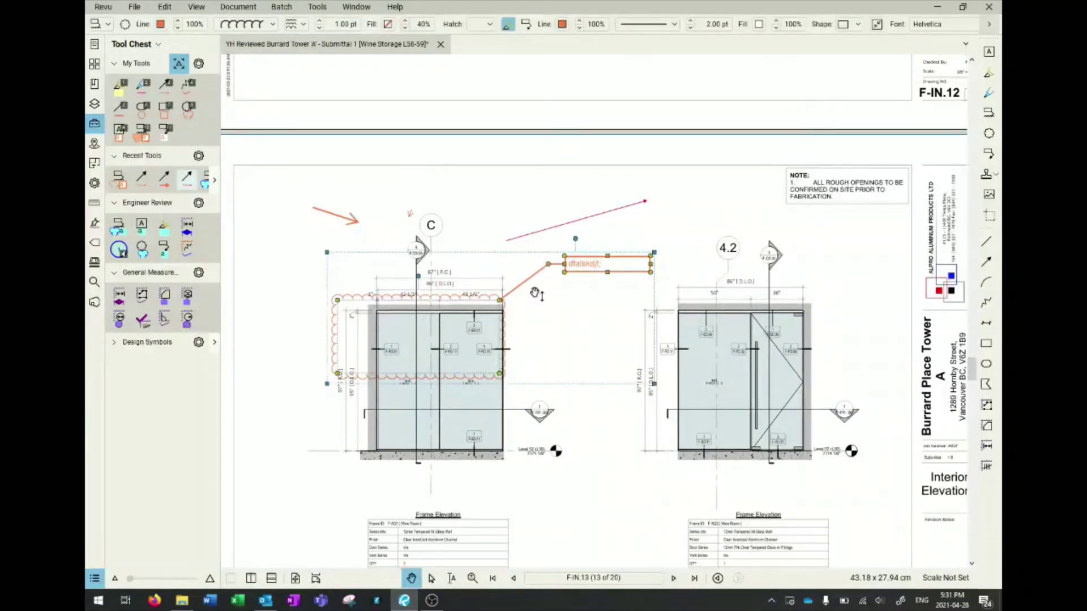
click(399, 198)
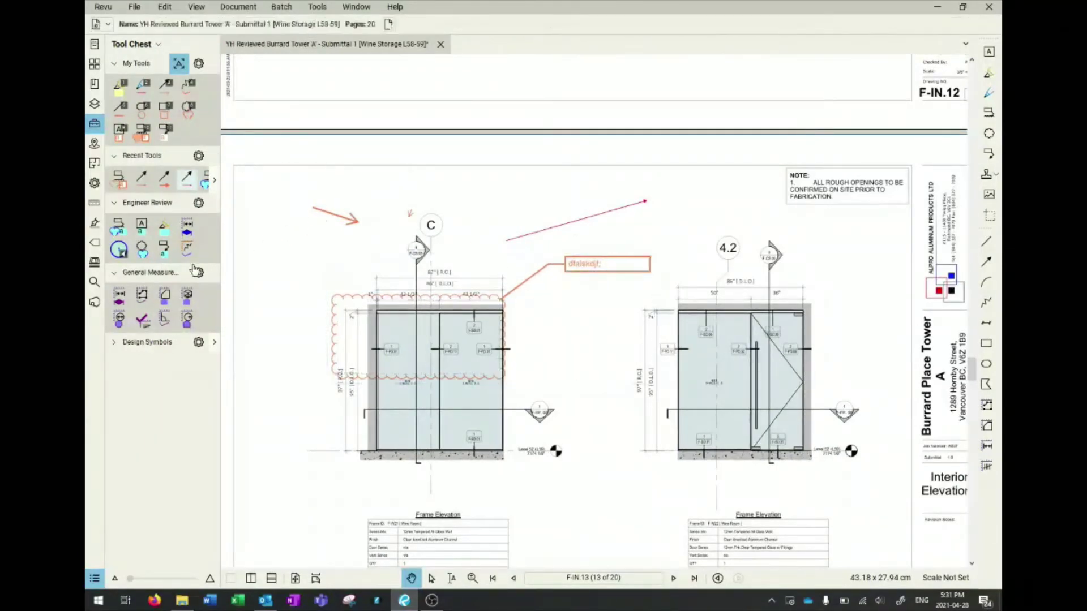
Place numbered circles 1–7 in a column between the elevations.
click(118, 250)
click(575, 321)
click(576, 351)
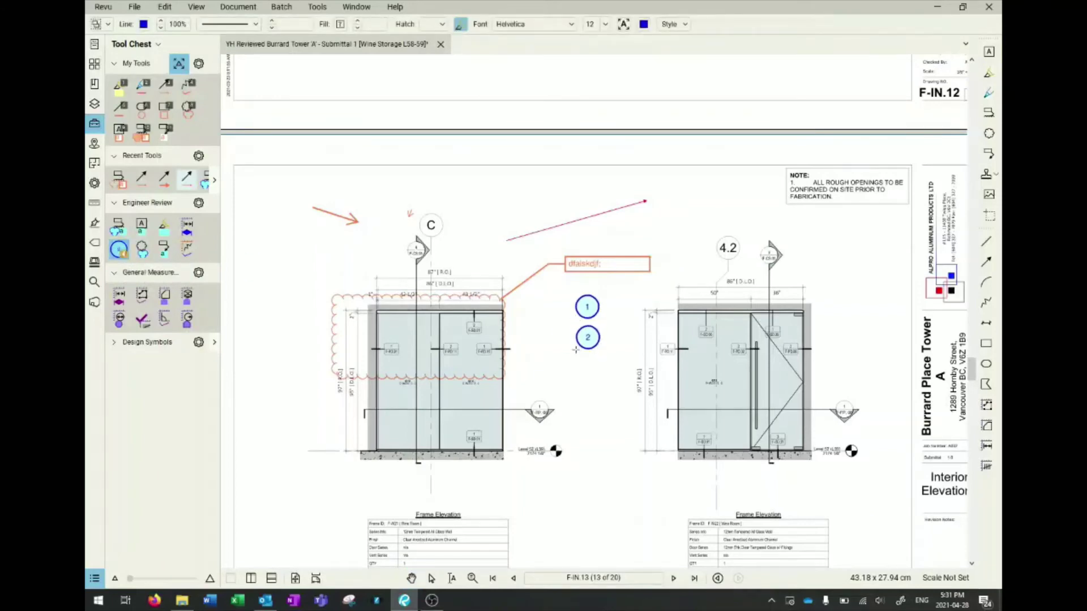
click(578, 382)
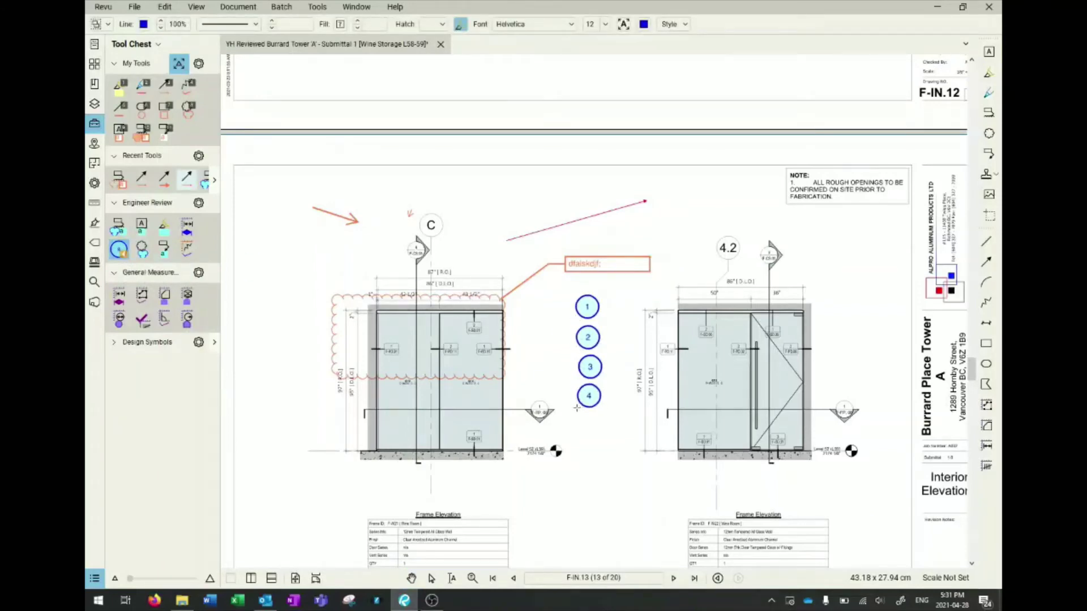
click(577, 410)
click(579, 439)
click(583, 469)
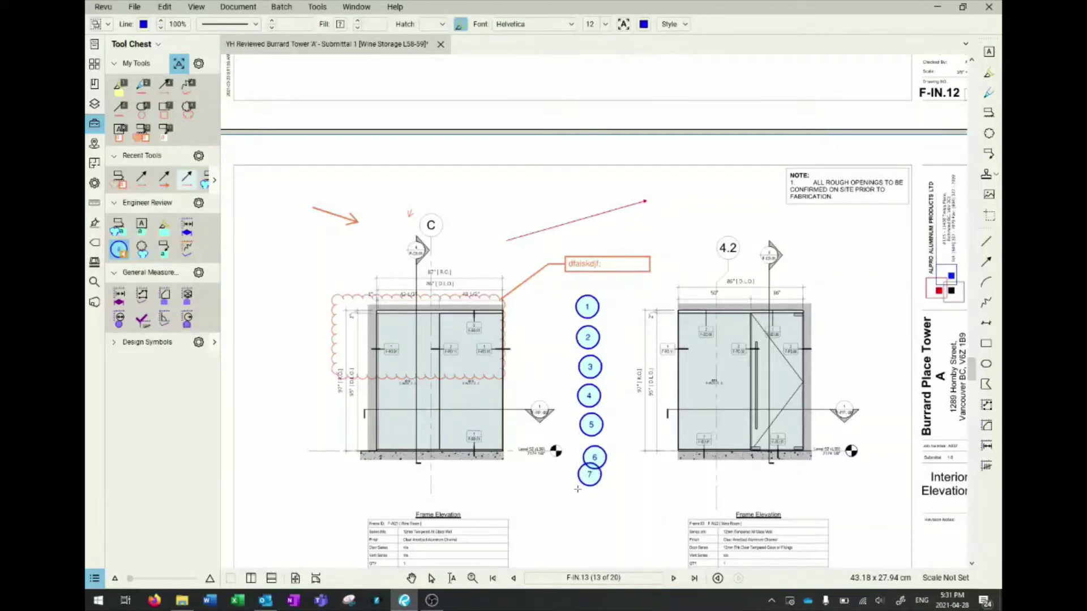
click(581, 500)
key(Escape)
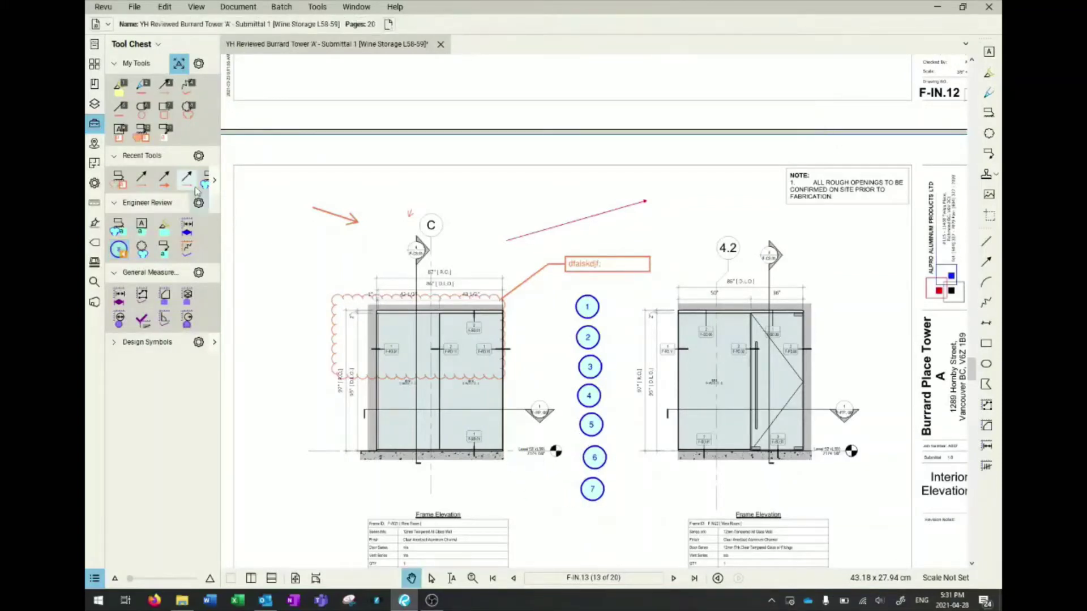
Add a small cloud left of the C tag, an ellipse by the frame, and a rectangle near the top left.
click(188, 106)
drag(317, 255, 371, 272)
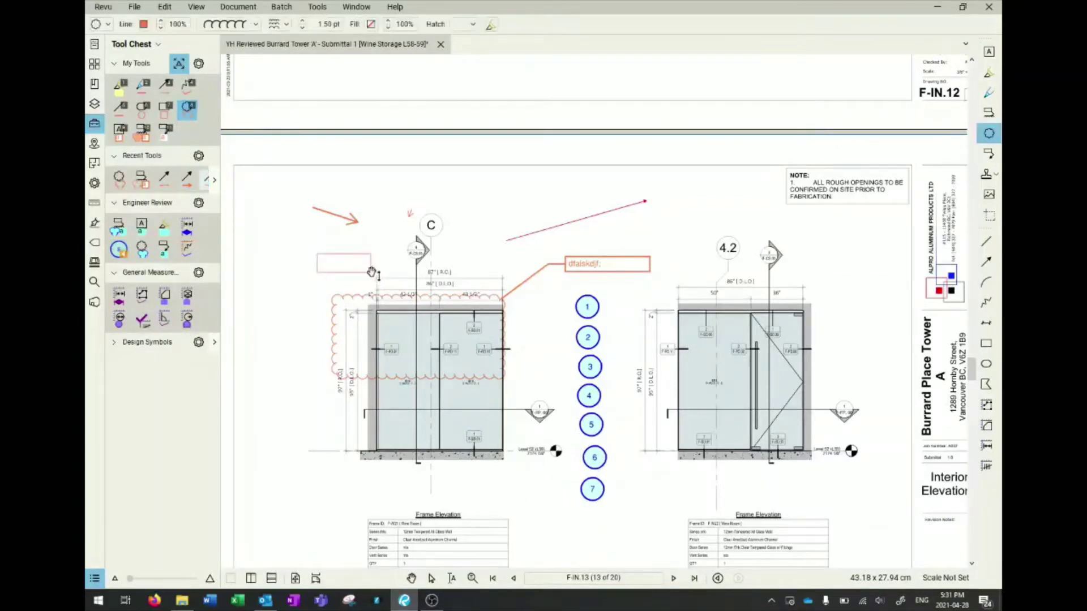
click(143, 106)
click(280, 320)
click(166, 113)
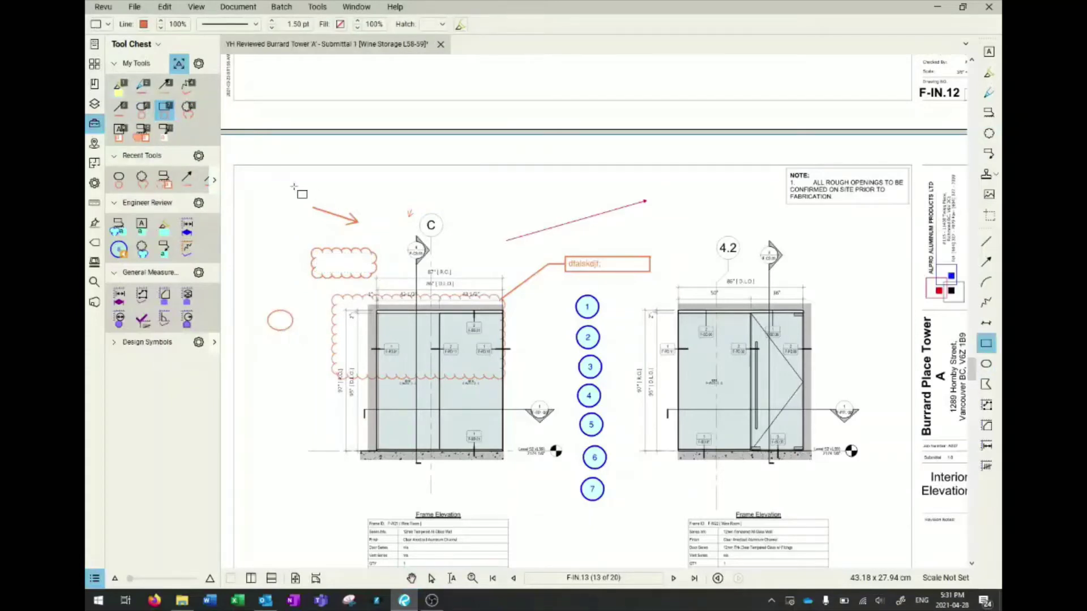
click(294, 191)
Scribble a red pen mark near the sheet top and highlight 'ALL ROUGH OPENINGS TO BE' in yellow.
click(142, 87)
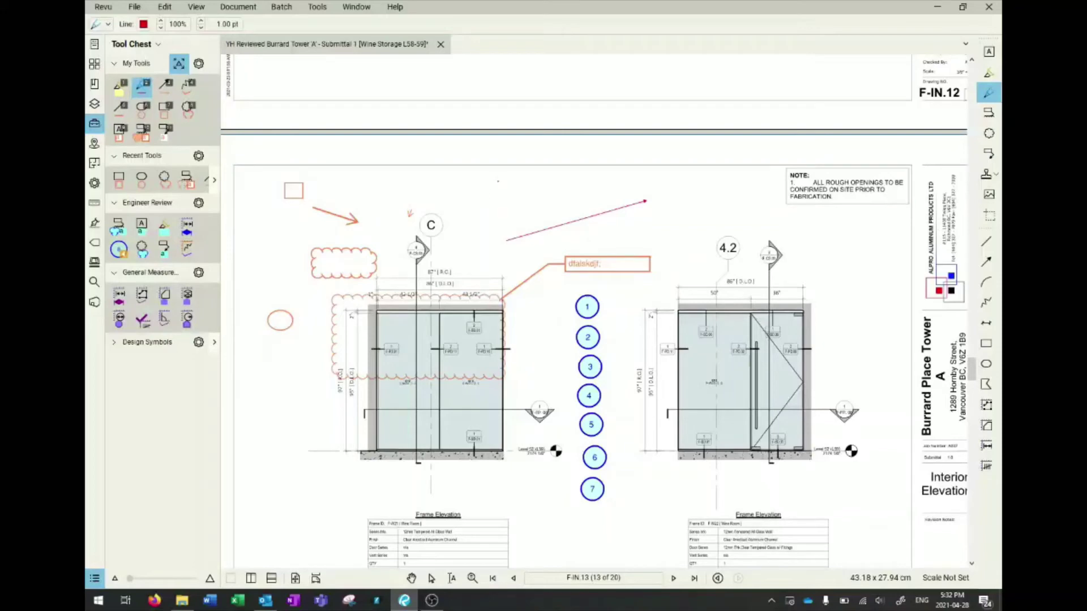
drag(514, 193, 501, 190)
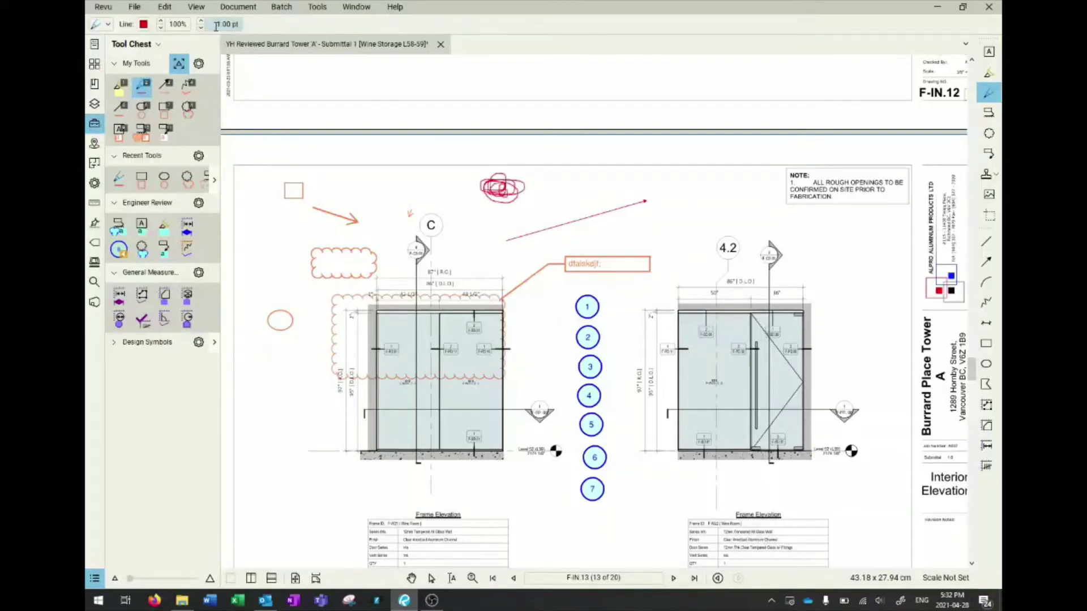
click(120, 86)
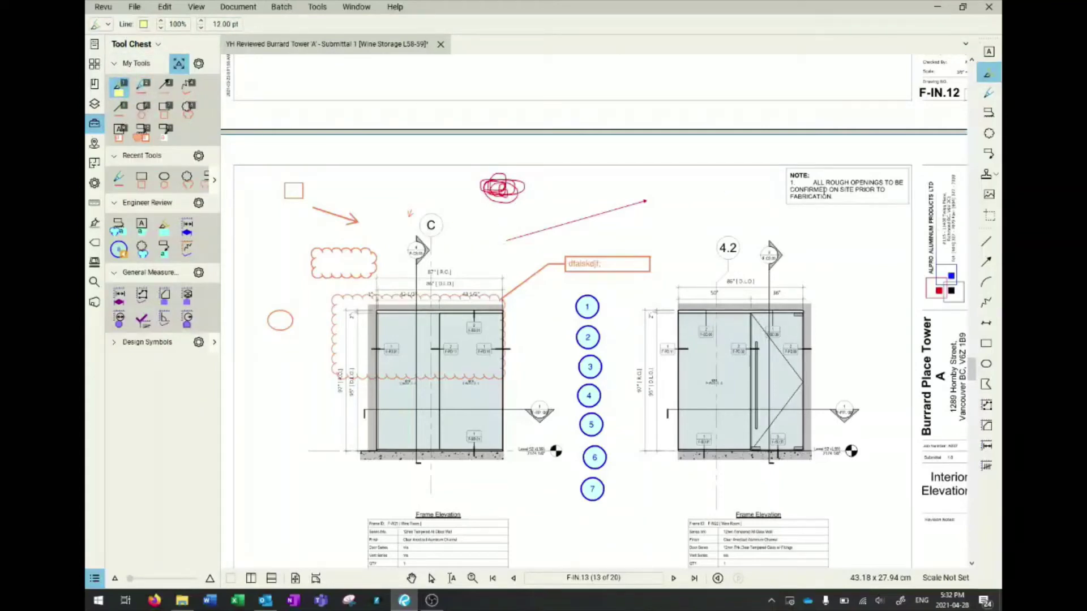
drag(811, 182, 900, 183)
click(126, 91)
key(Escape)
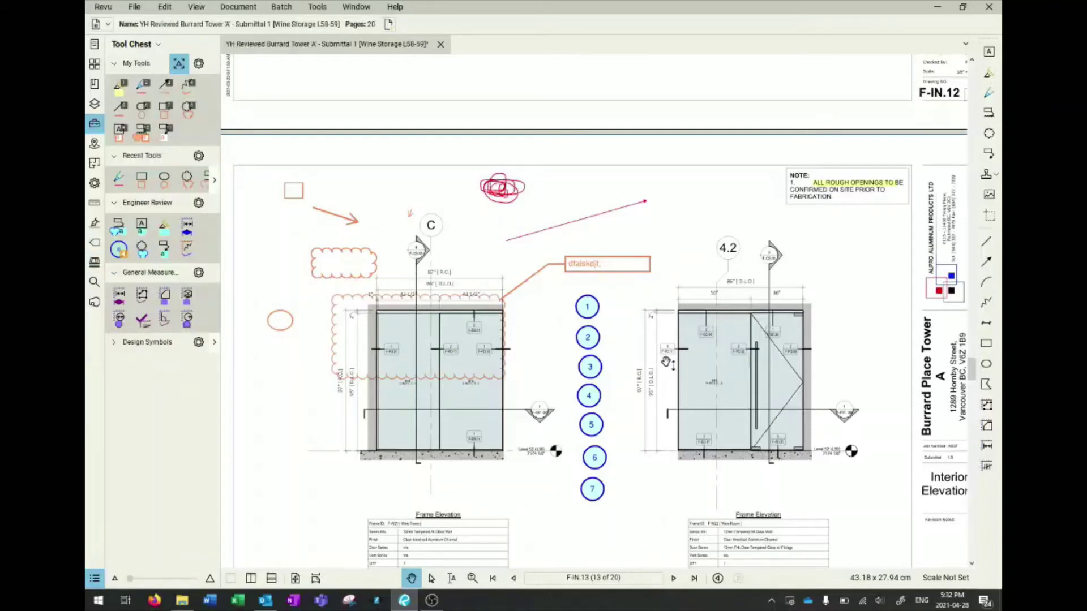
Return to the Burrard Place Tower A cover page and browse the Tools stamp options.
scroll(666, 362, up, 20)
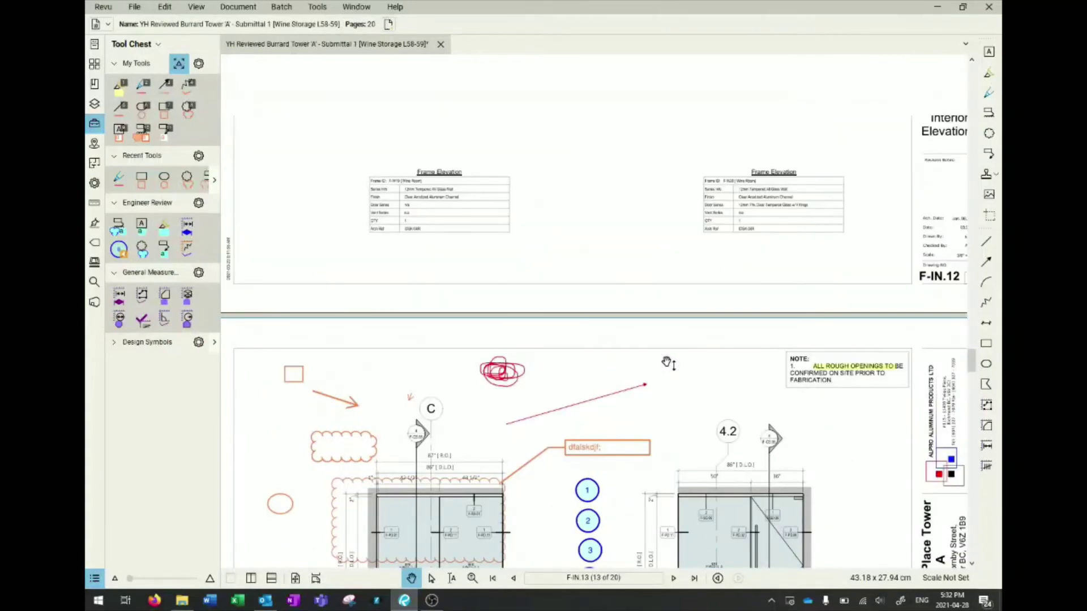
scroll(674, 345, down, 8)
scroll(684, 338, up, 3)
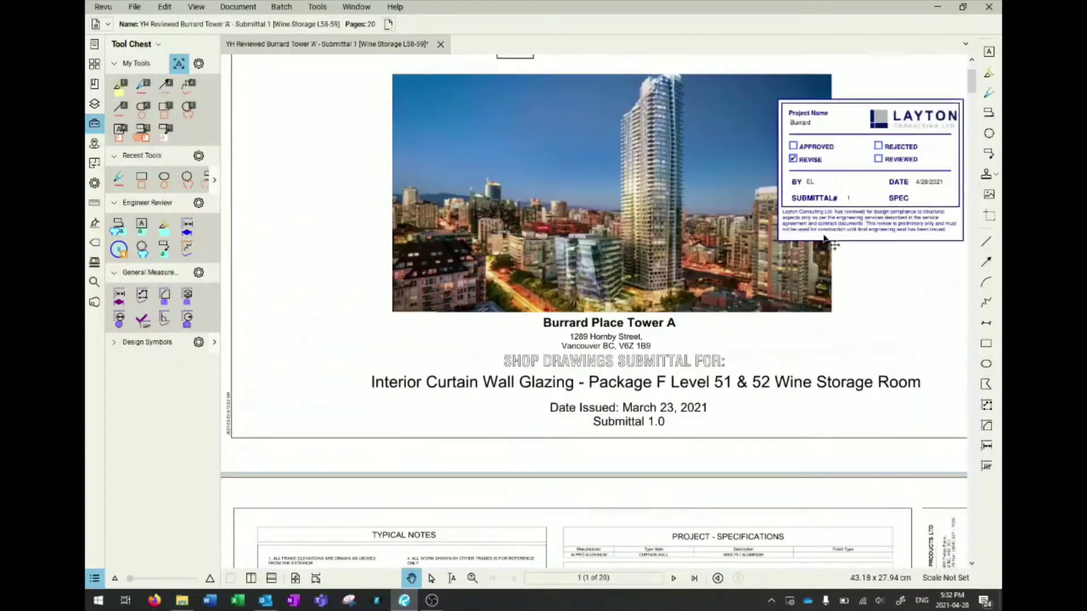
scroll(436, 242, up, 2)
ctrl+scroll(409, 259, up, 2)
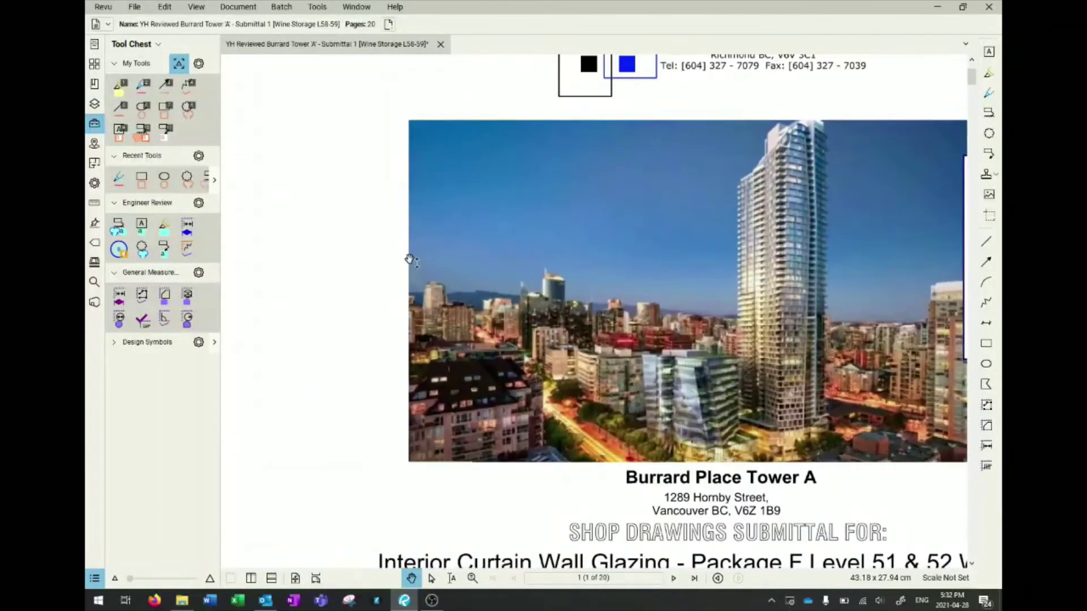
click(316, 7)
mouse_move(363, 35)
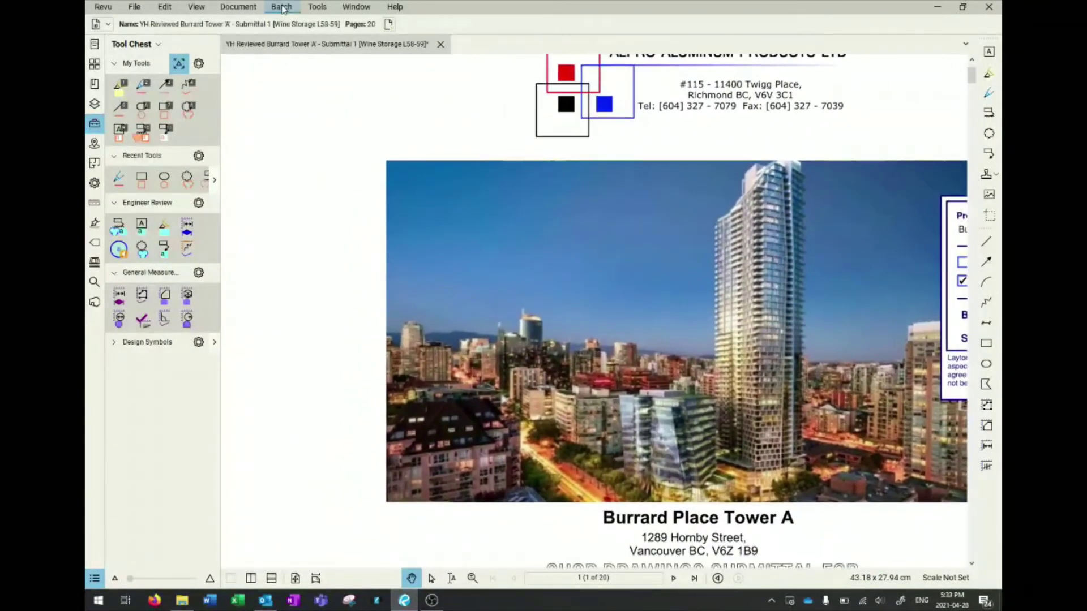
click(317, 7)
mouse_move(334, 36)
click(447, 37)
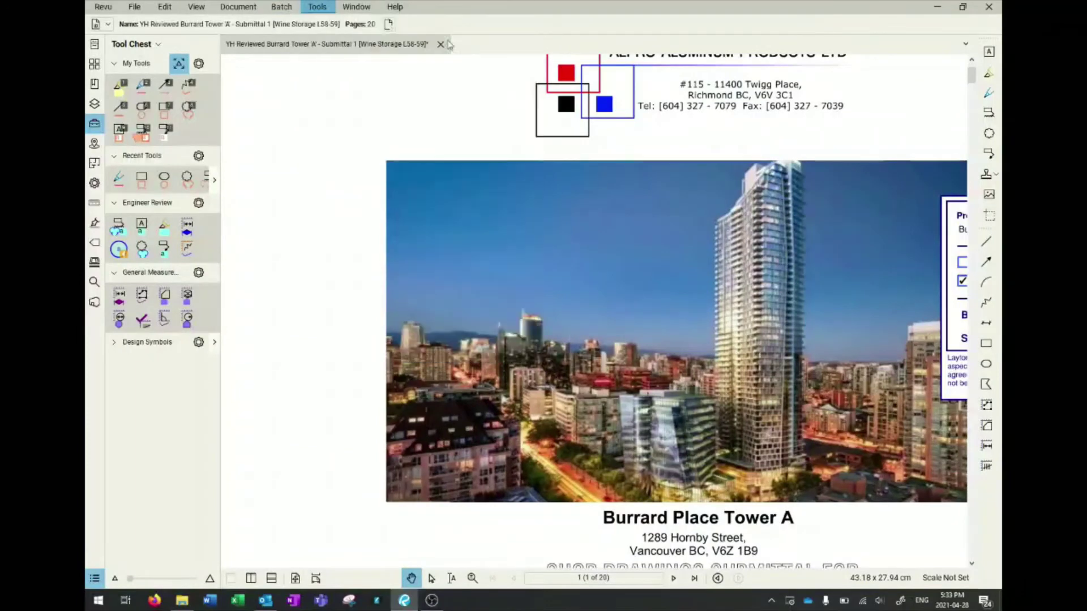
drag(494, 183, 251, 365)
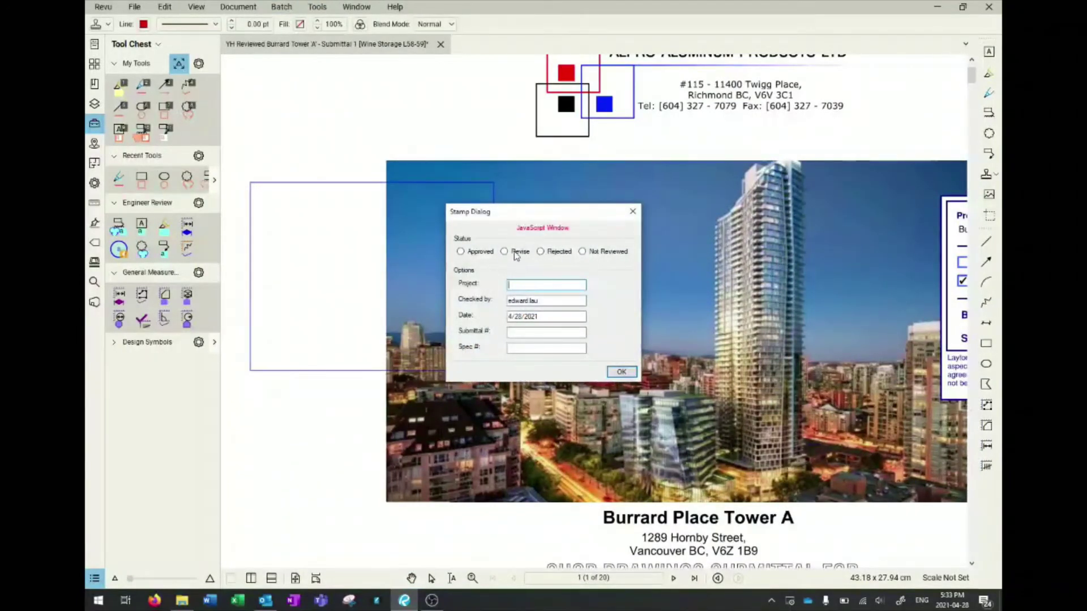
click(516, 255)
text(Bur)
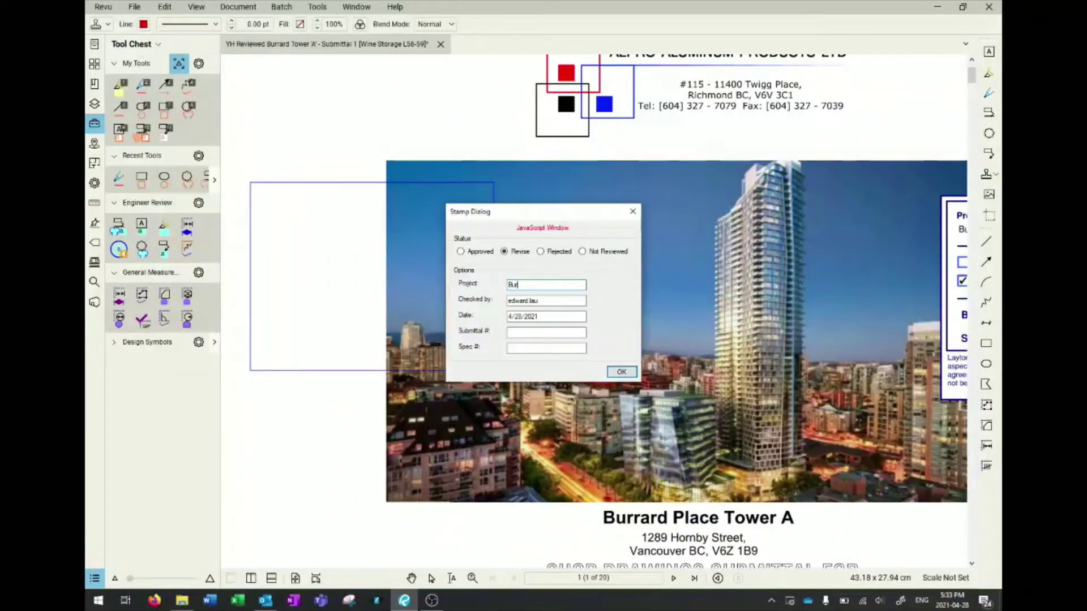
text(rard Place)
key(Tab)
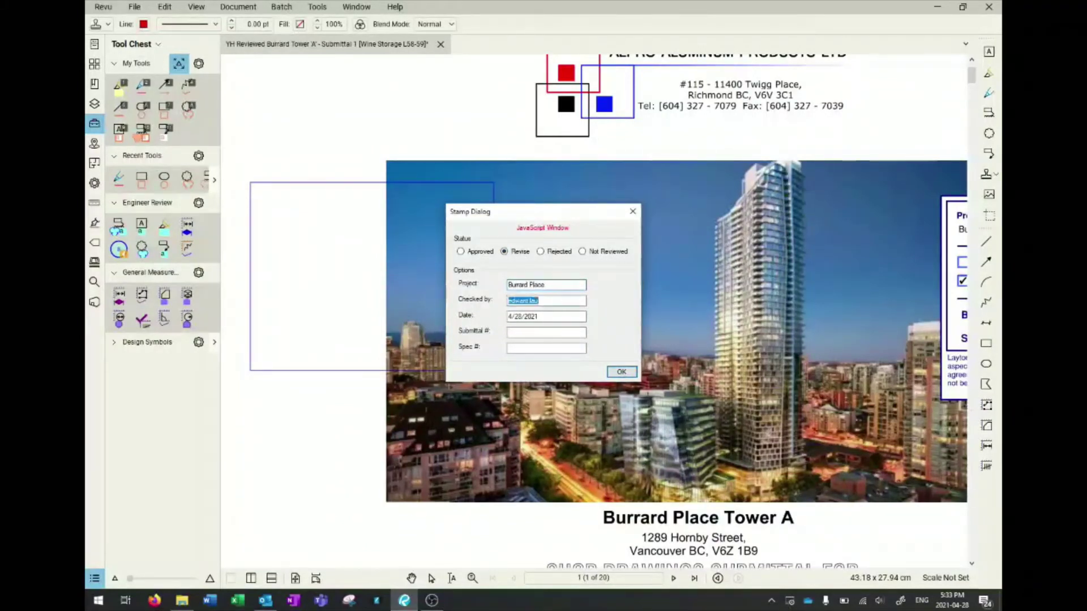
text(EL)
key(Tab)
key(Tab)
text(1)
key(Return)
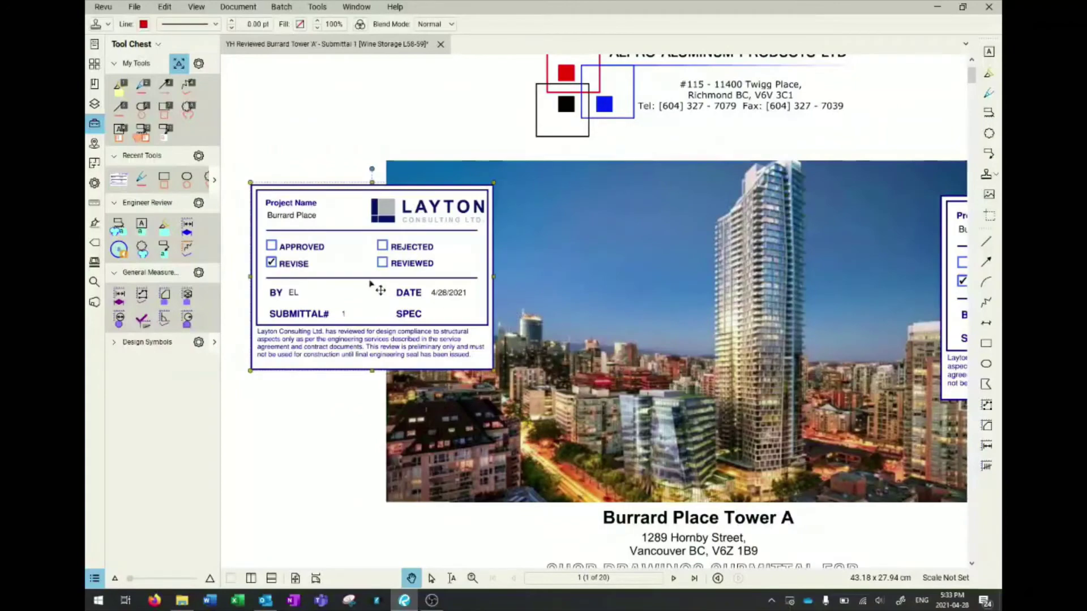
scroll(554, 403, down, 1)
scroll(554, 402, down, 1)
drag(656, 438, 655, 310)
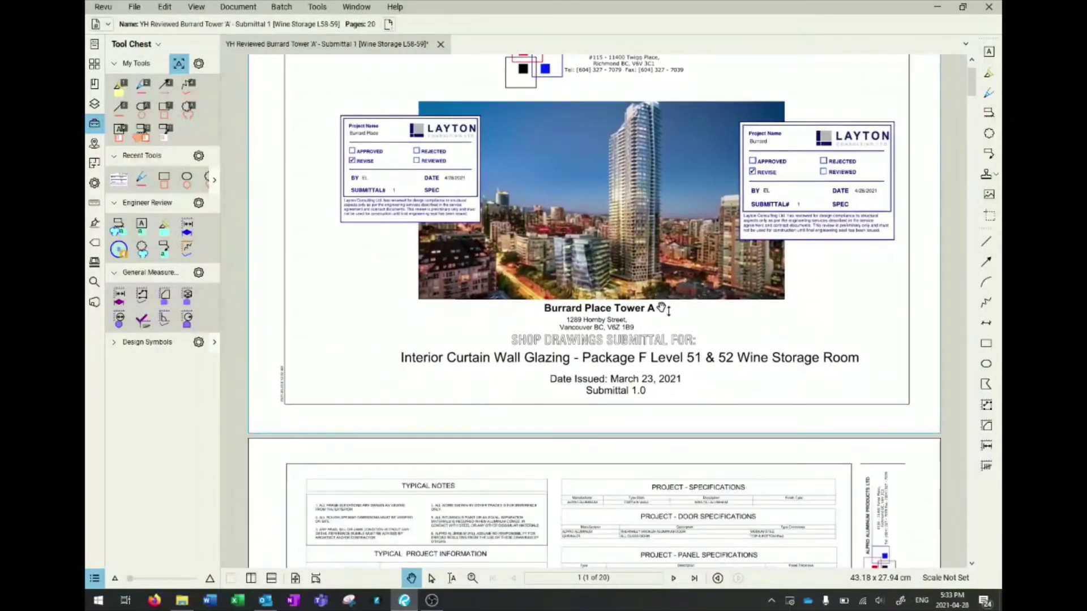
scroll(548, 318, down, 8)
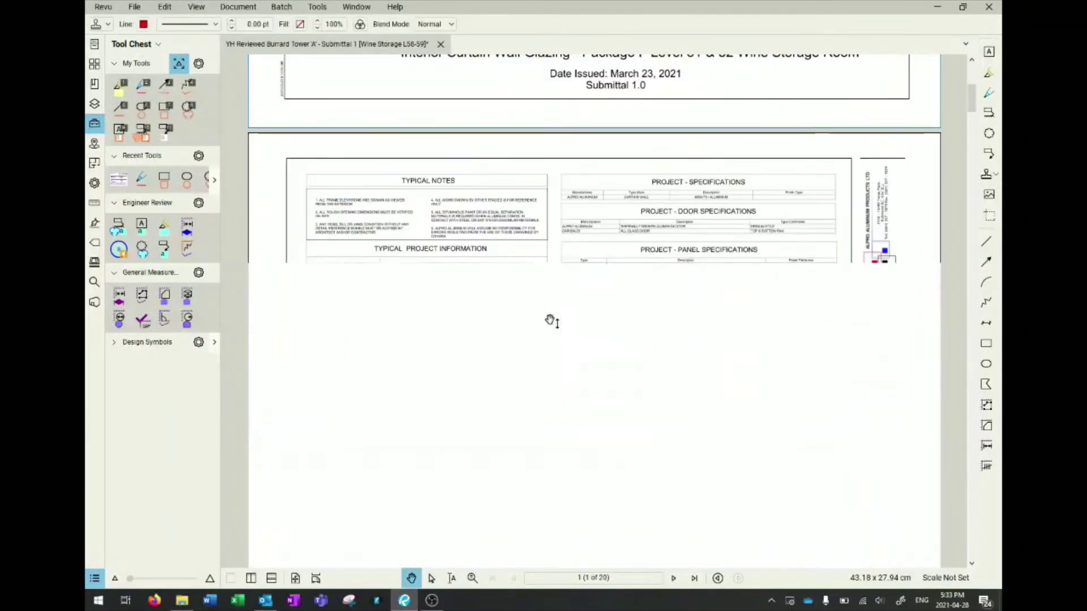
scroll(545, 310, up, 2)
scroll(545, 310, up, 6)
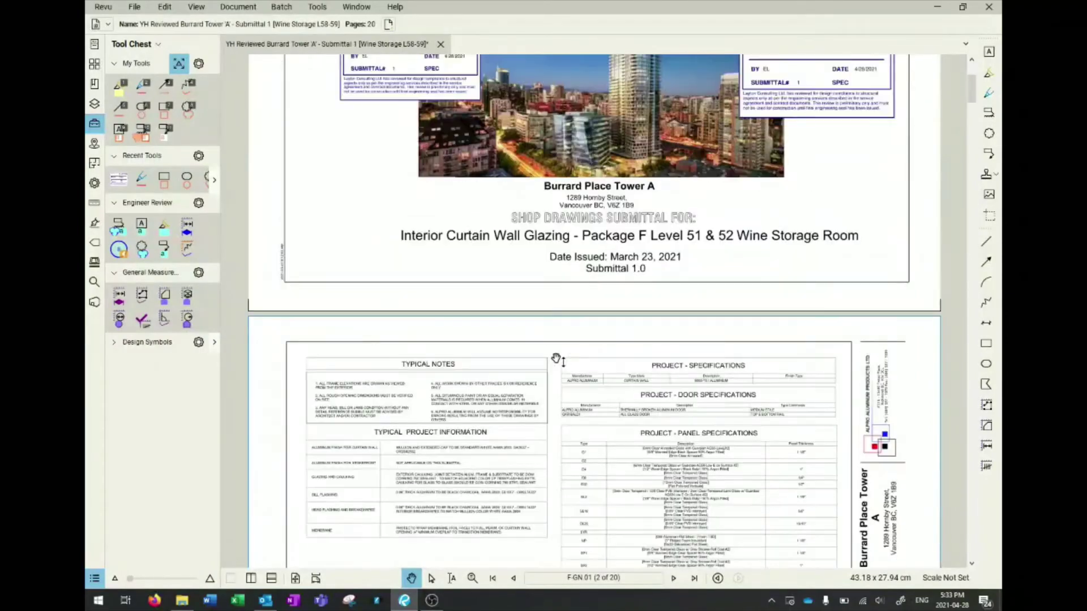
scroll(570, 354, down, 5)
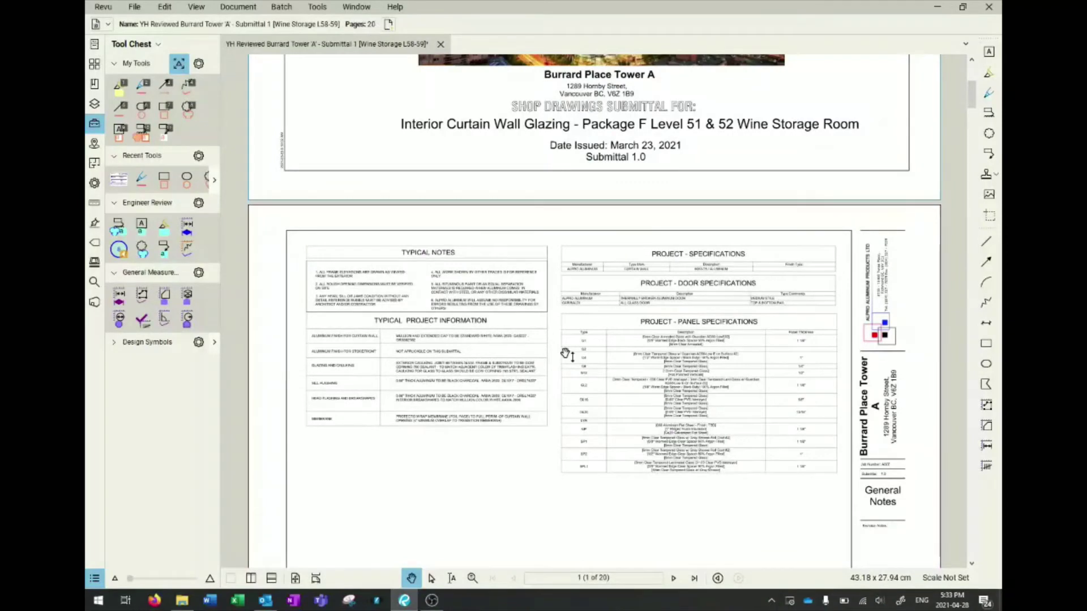
scroll(566, 353, up, 5)
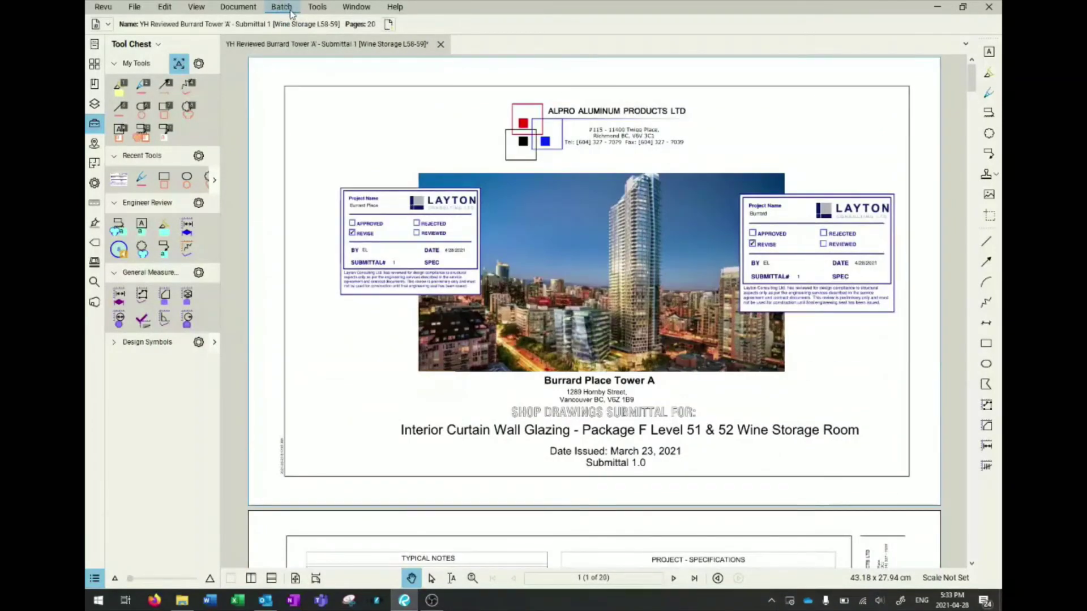
Add a 'Page n' page number in the left header at size 16 to all pages.
click(237, 7)
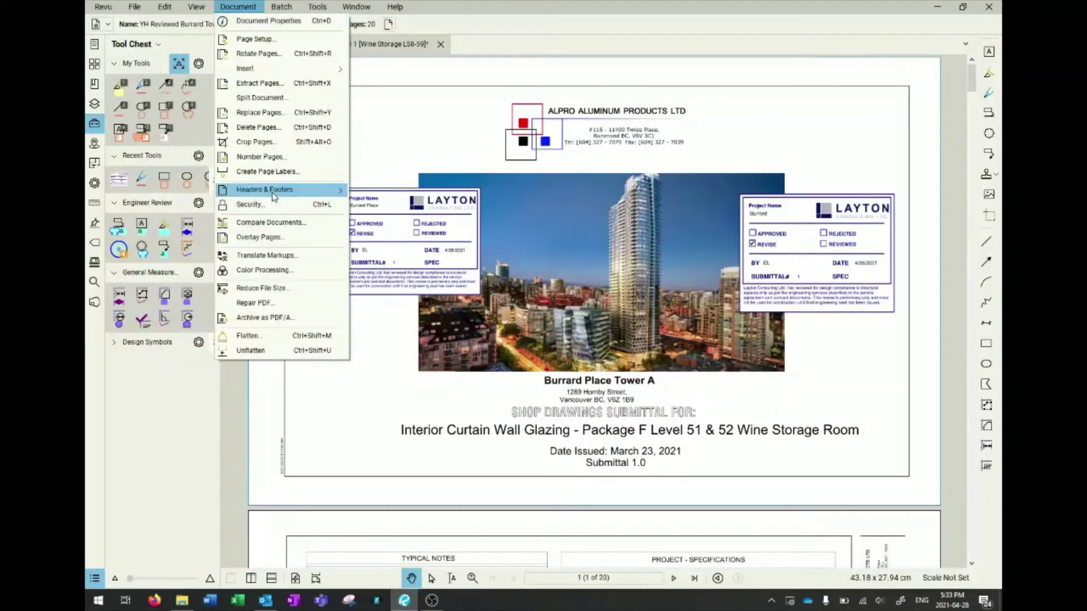
mouse_move(273, 196)
click(369, 193)
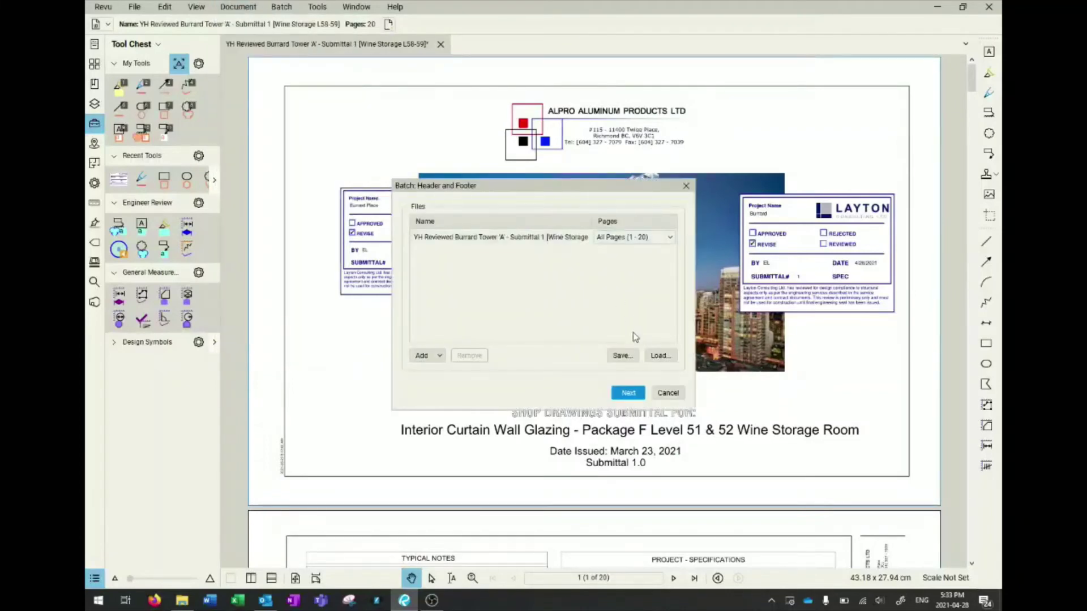
click(628, 393)
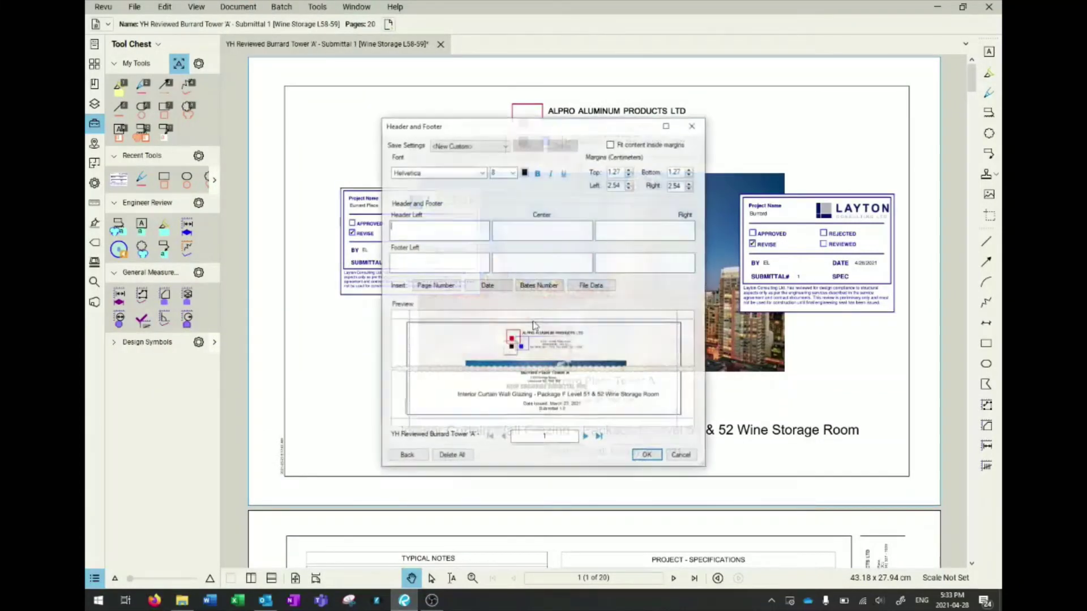
click(460, 230)
click(435, 286)
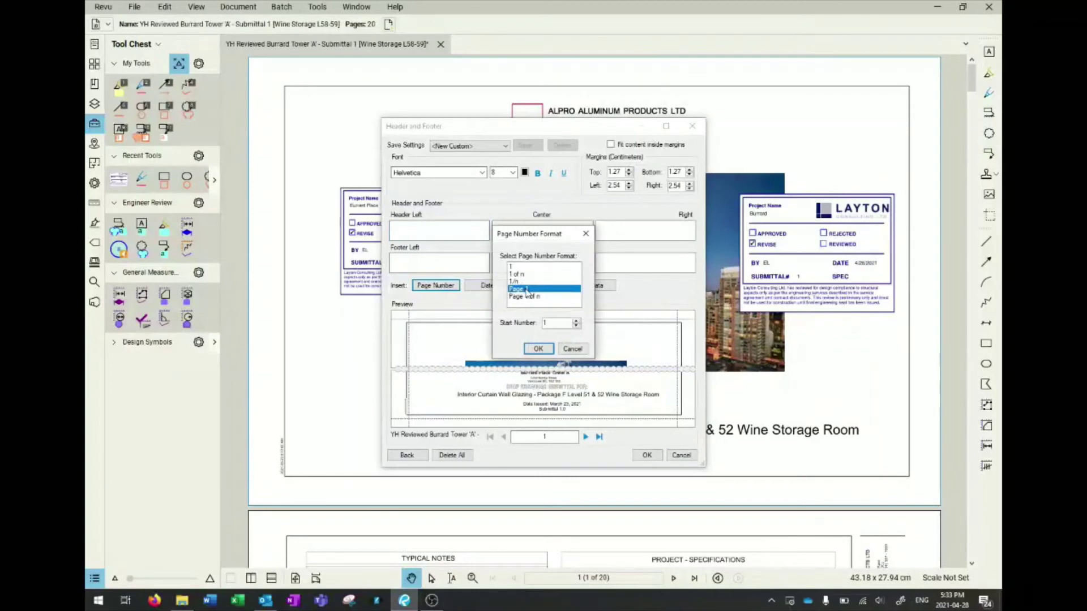
click(537, 349)
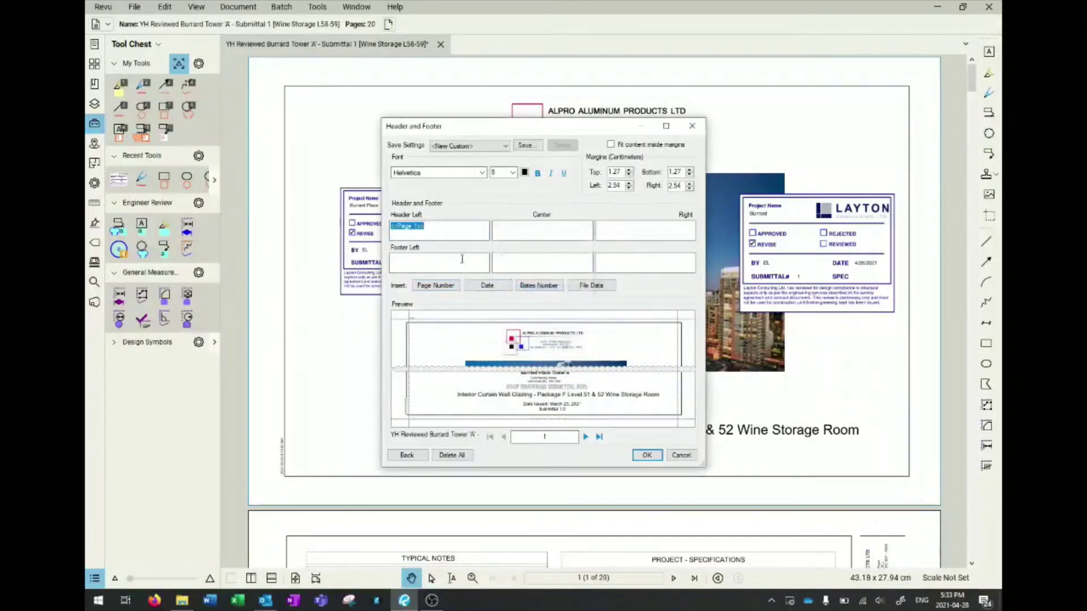
click(512, 172)
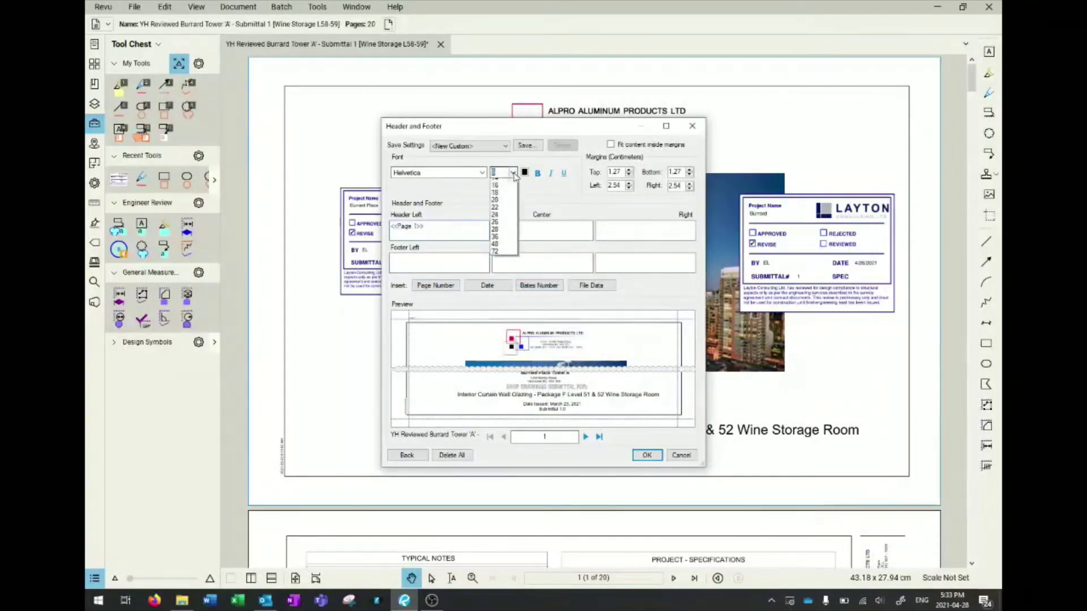
click(503, 274)
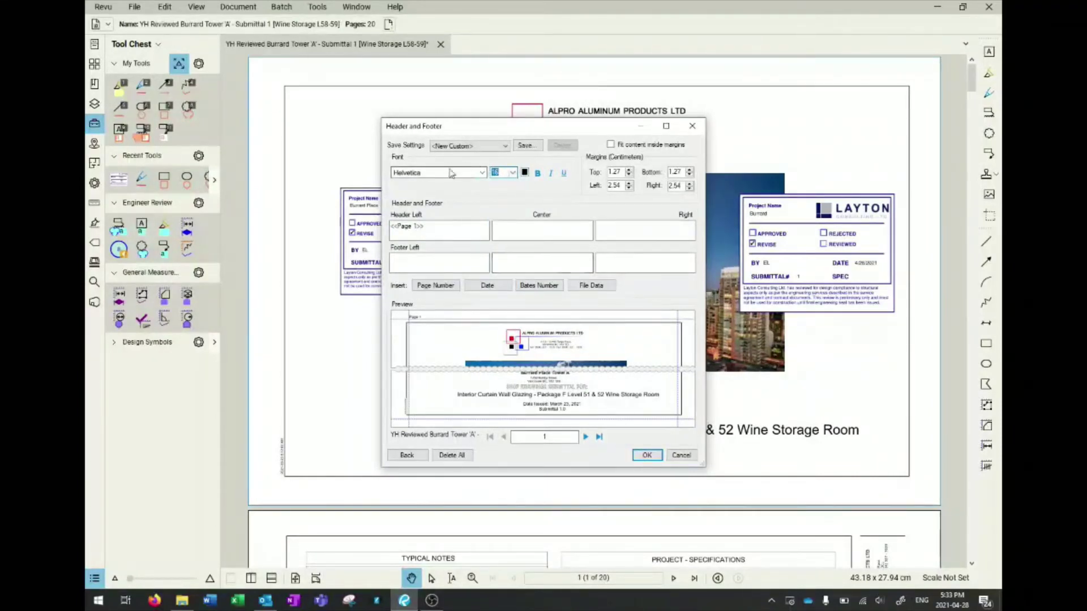
click(648, 458)
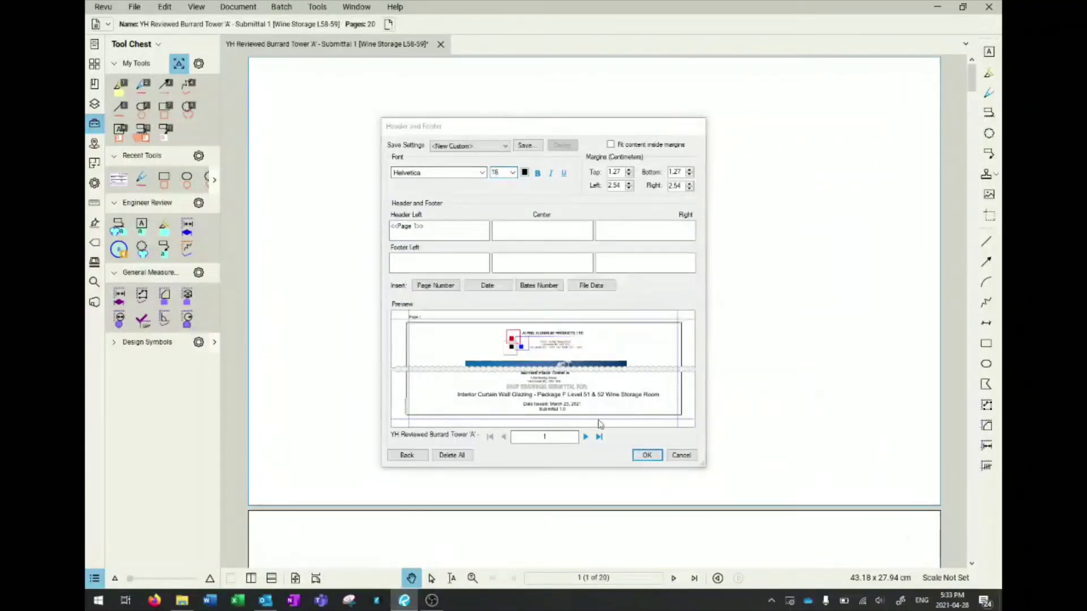
Scroll through the set to check the new page numbers, stopping on sheet F-IN.12.
scroll(315, 317, down, 5)
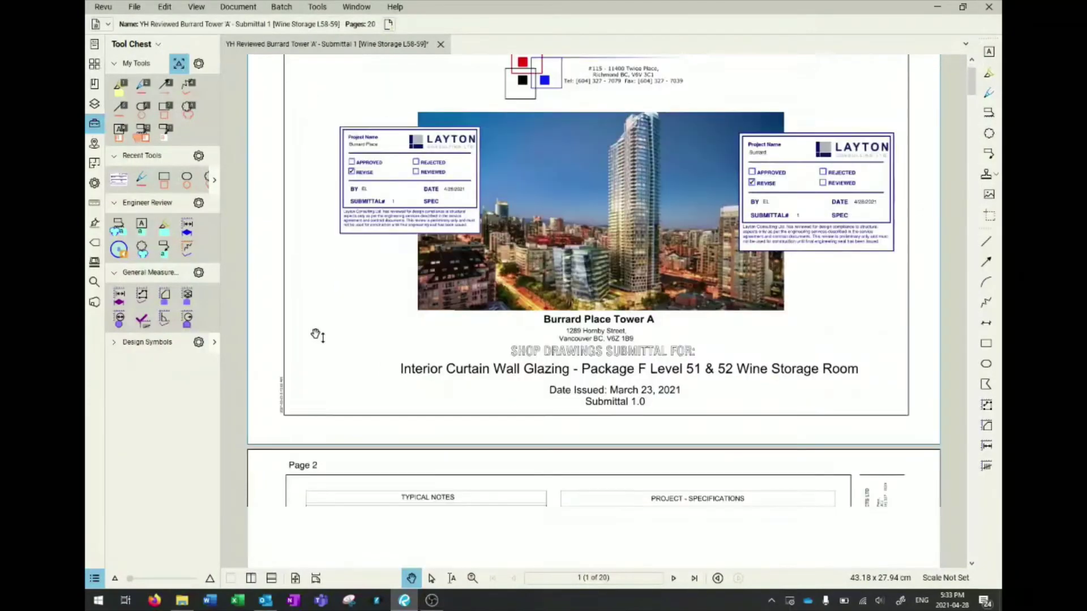
scroll(316, 271, down, 6)
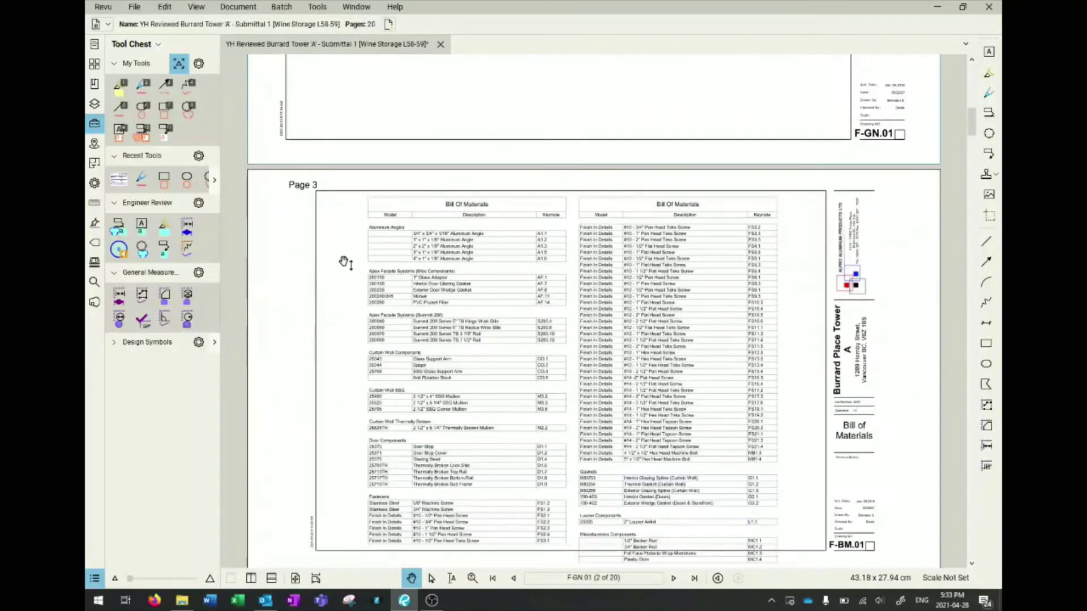
scroll(485, 303, down, 3)
scroll(467, 304, down, 3)
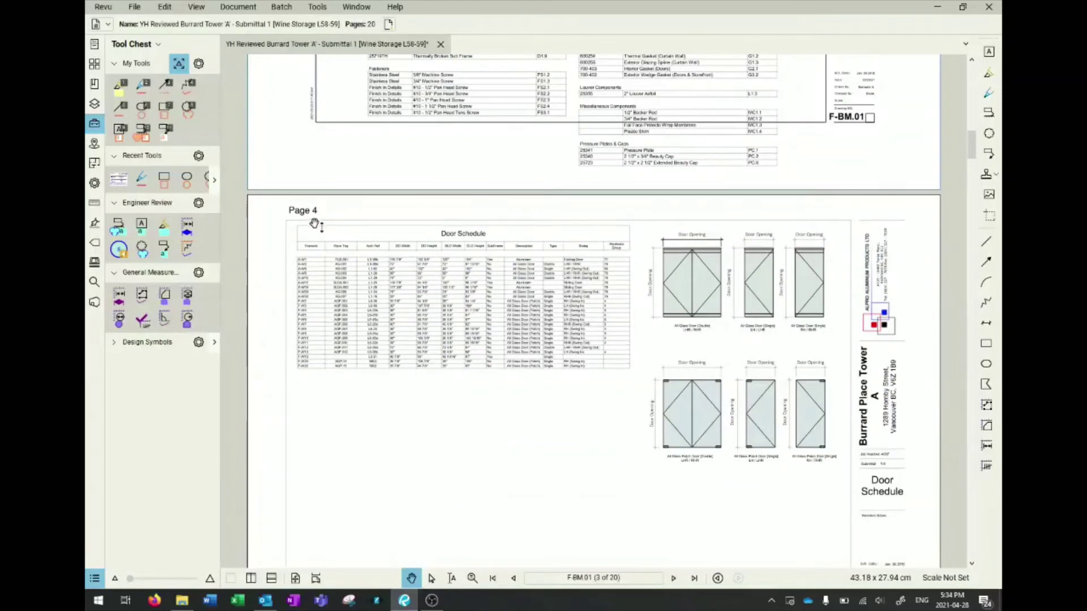
scroll(313, 223, down, 6)
scroll(313, 223, down, 6)
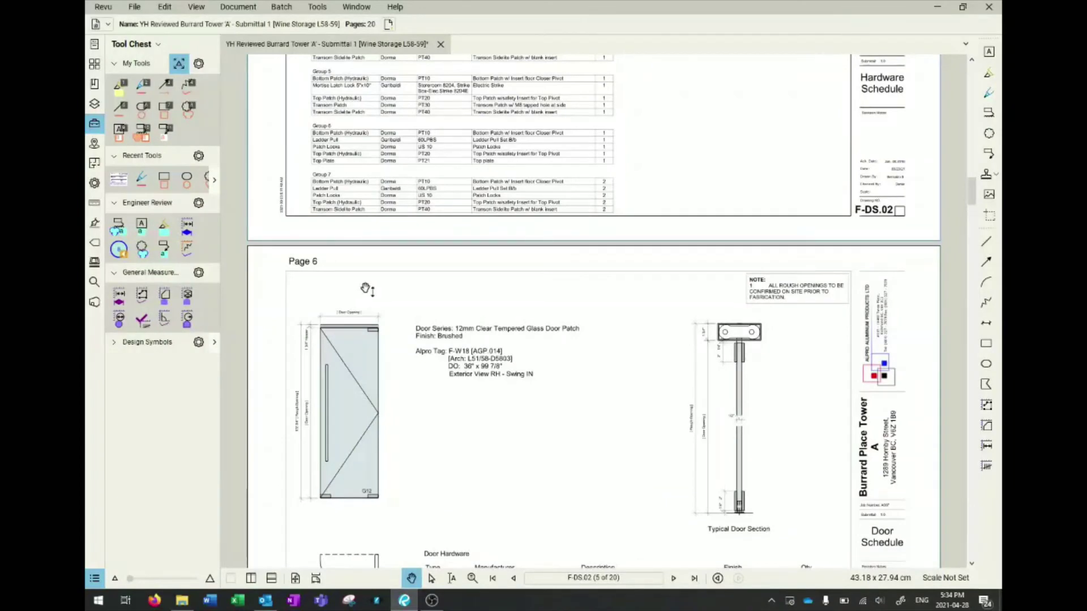
scroll(367, 289, down, 6)
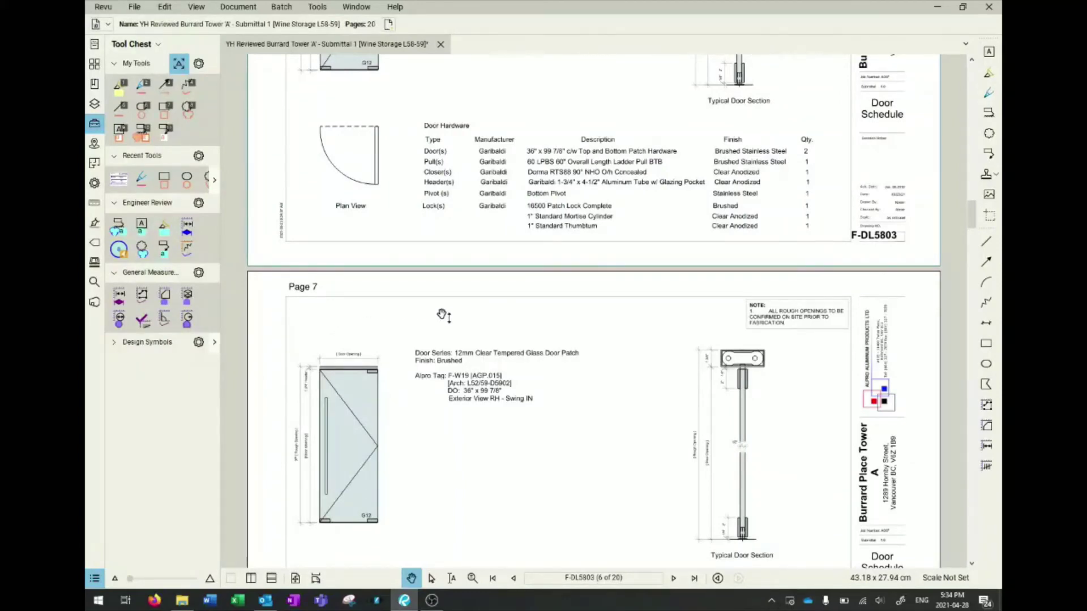
scroll(562, 313, down, 13)
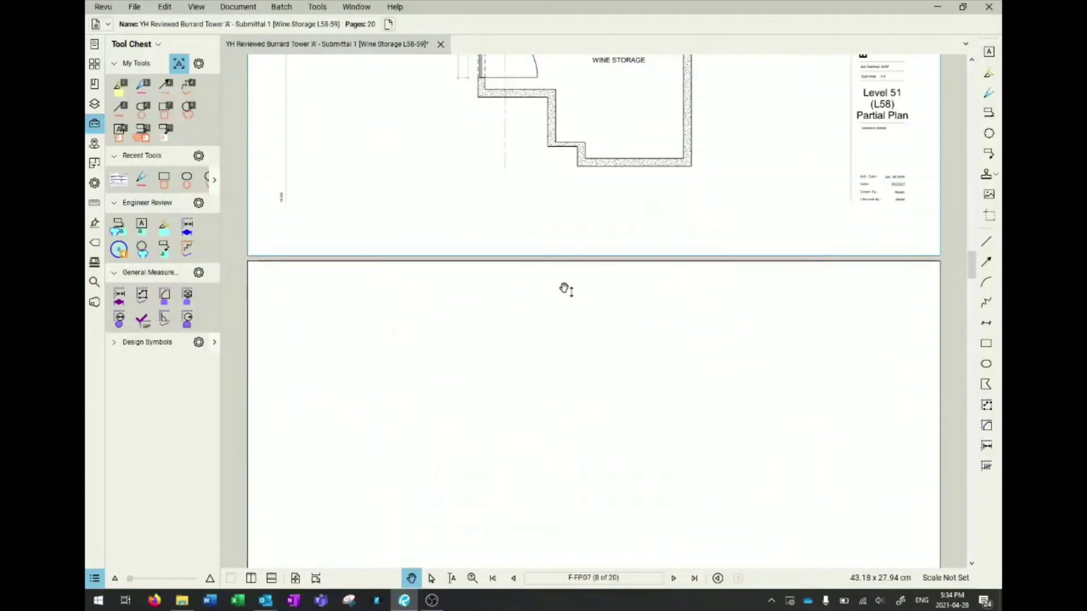
scroll(564, 290, down, 20)
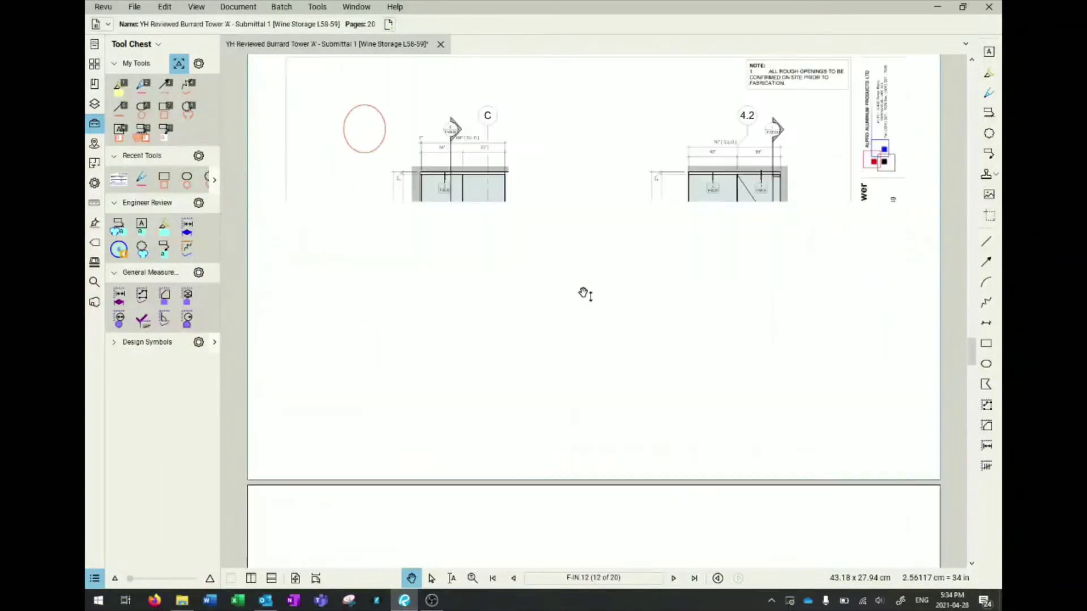
scroll(585, 294, down, 7)
scroll(616, 329, up, 8)
scroll(750, 365, up, 3)
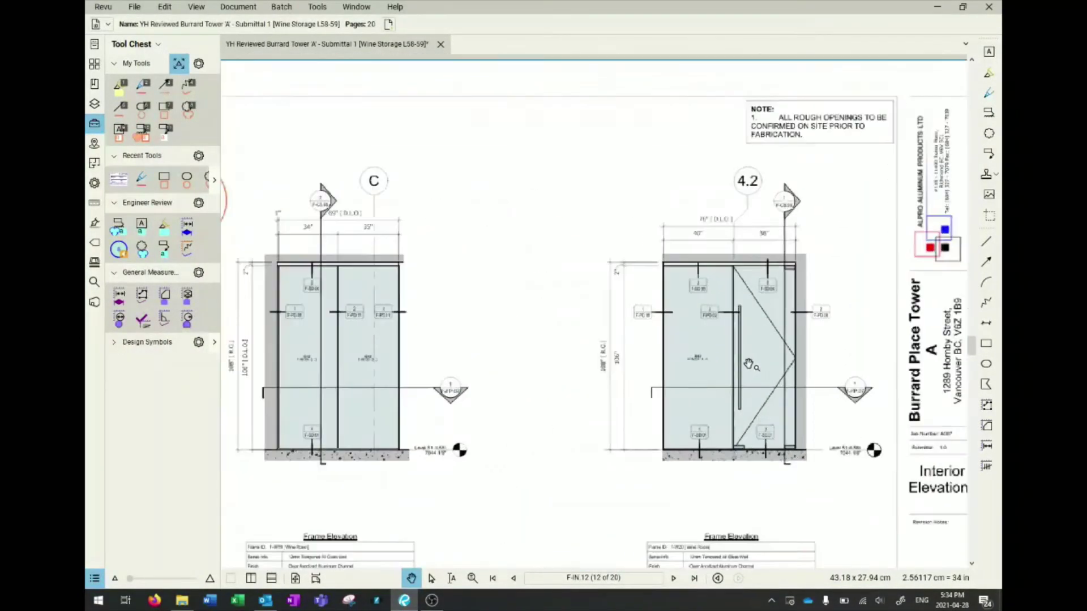
scroll(750, 365, up, 2)
scroll(718, 359, down, 1)
Measure the 4.2 door frame's area from its four corners, giving 8,200.98 sq in.
scroll(562, 320, up, 1)
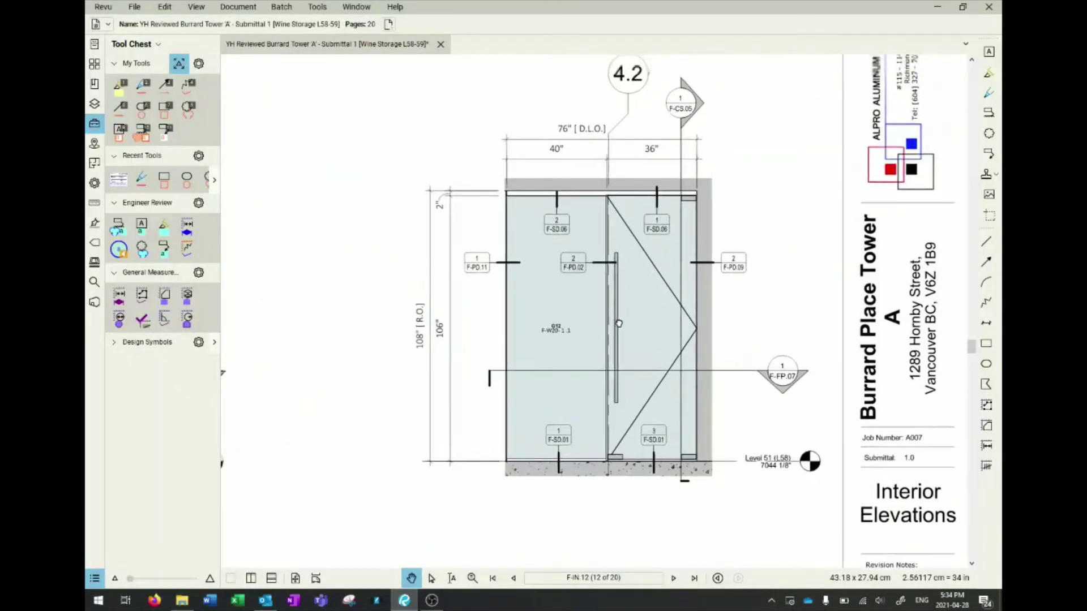
click(165, 296)
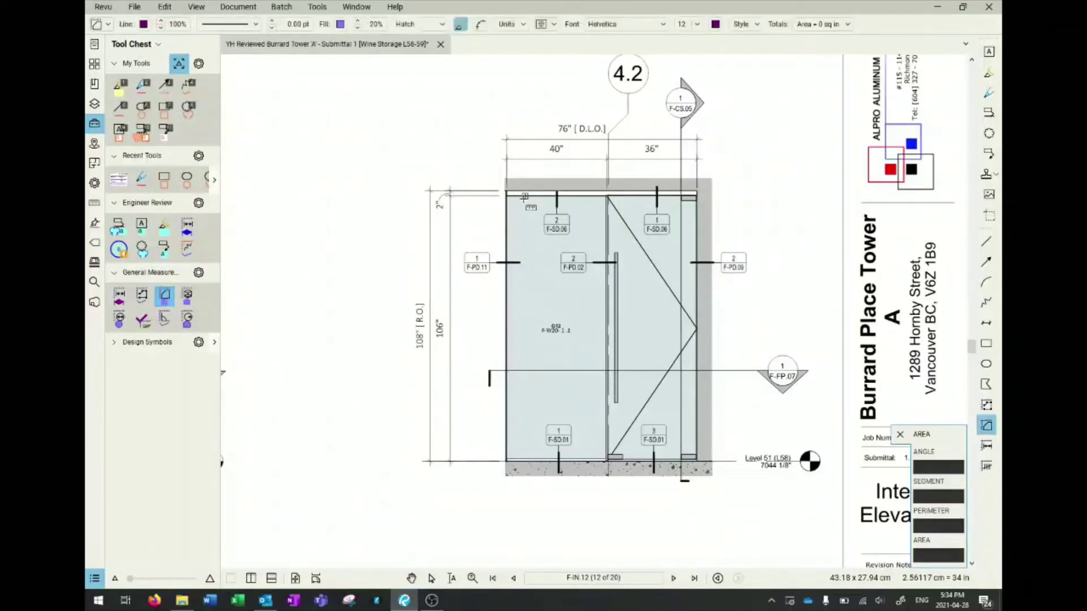
click(506, 193)
click(696, 193)
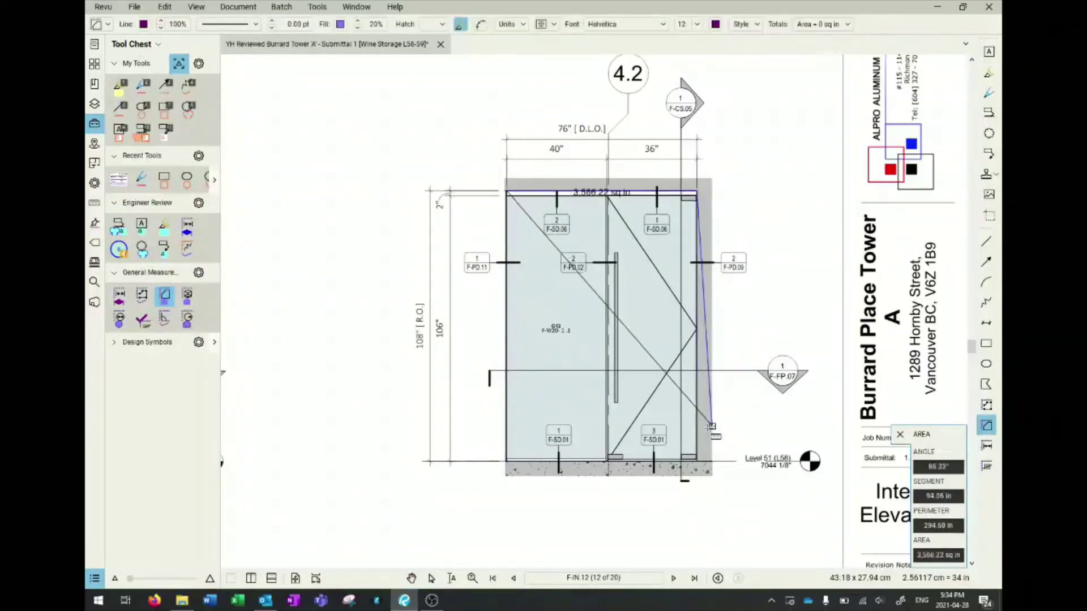
click(696, 460)
click(506, 459)
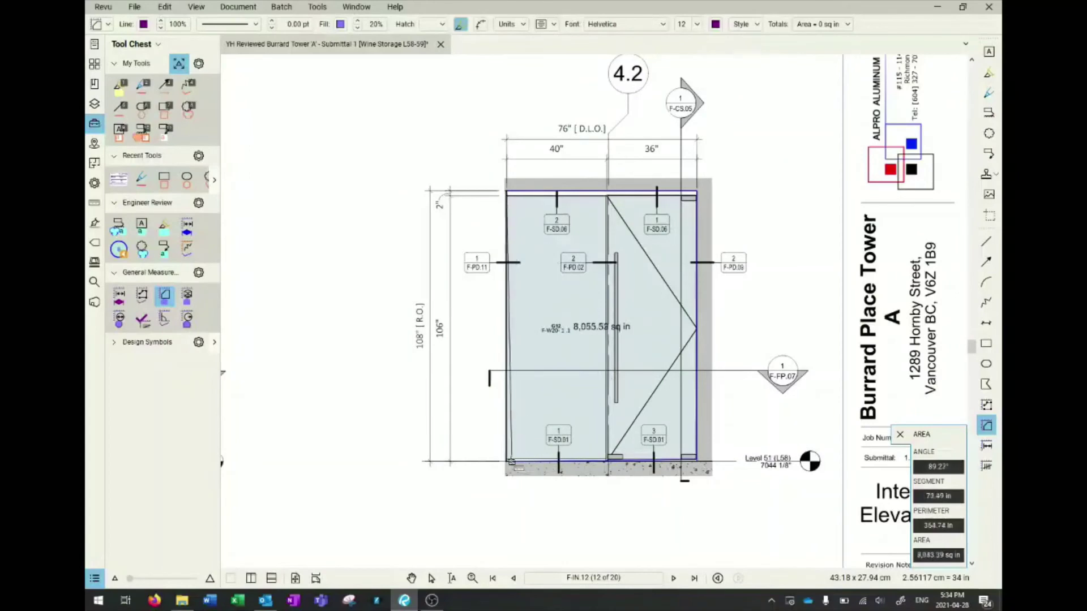
key(Return)
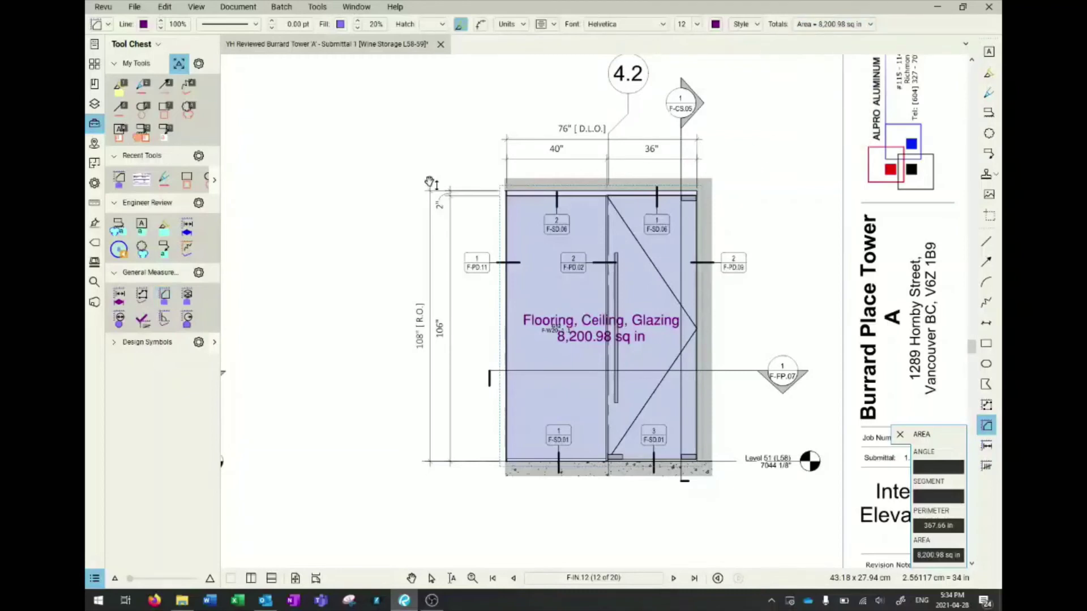
key(Escape)
drag(355, 263, 442, 242)
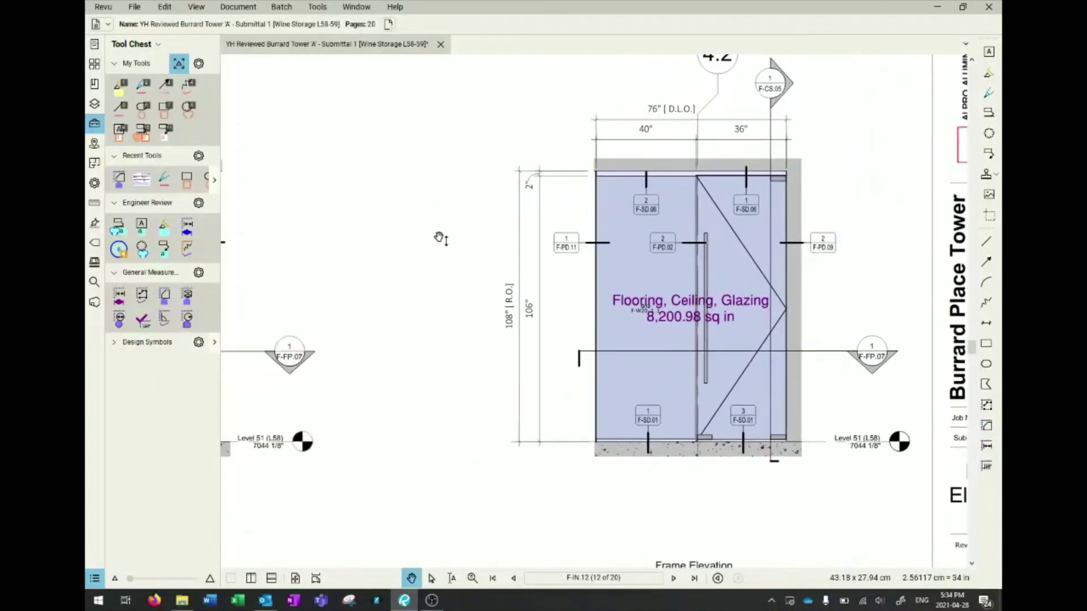
Go to sheet F-SD.01 and mark its drawn 2-inch dimension for scale calibration.
key(End)
scroll(439, 236, down, 1)
scroll(582, 294, up, 3)
scroll(582, 293, up, 3)
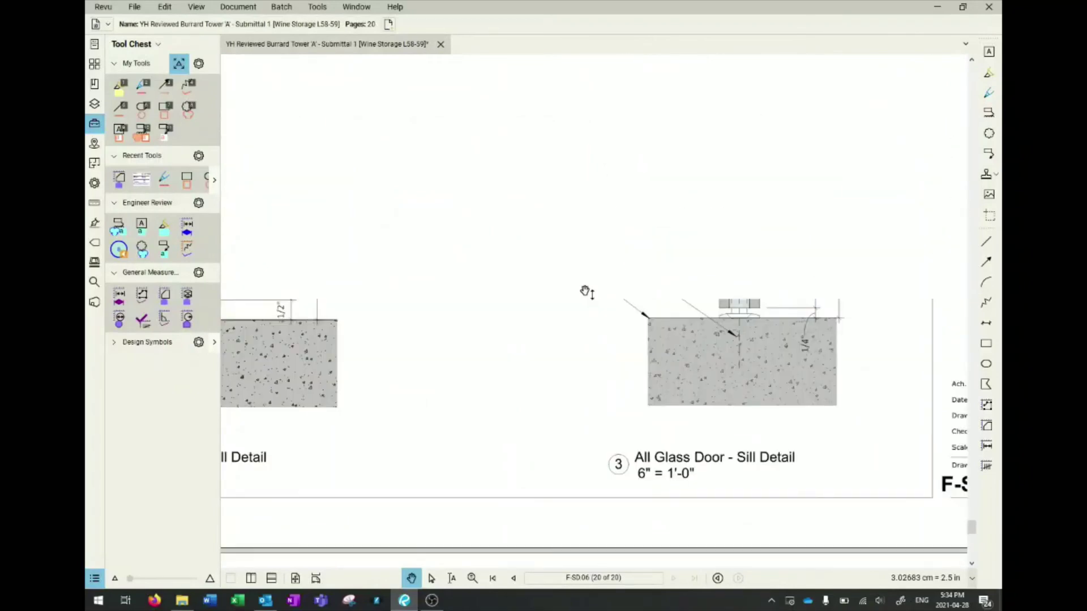
scroll(600, 298, right, 2)
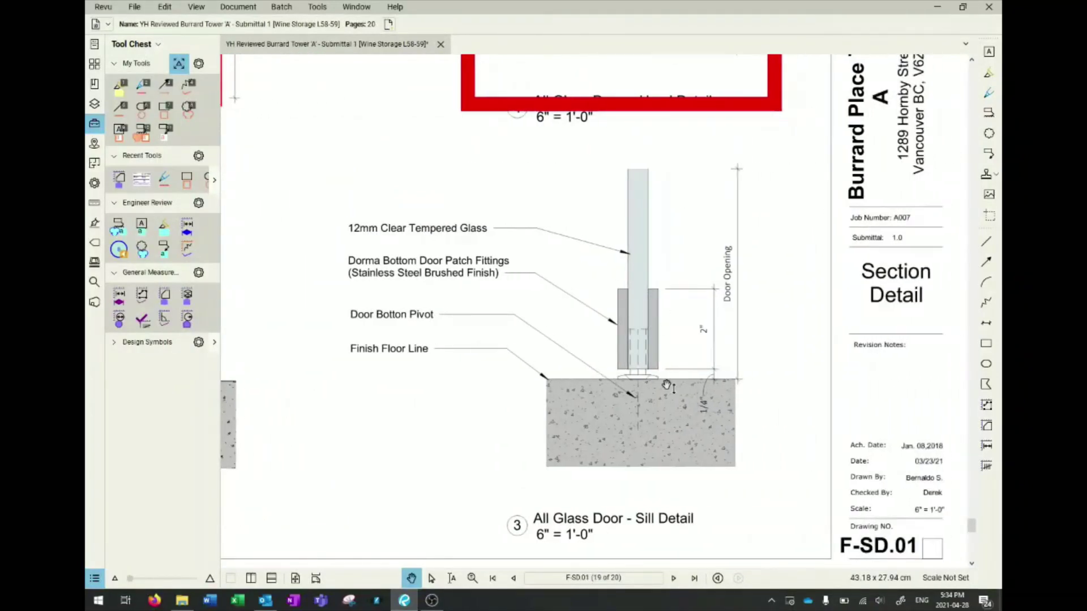
click(93, 203)
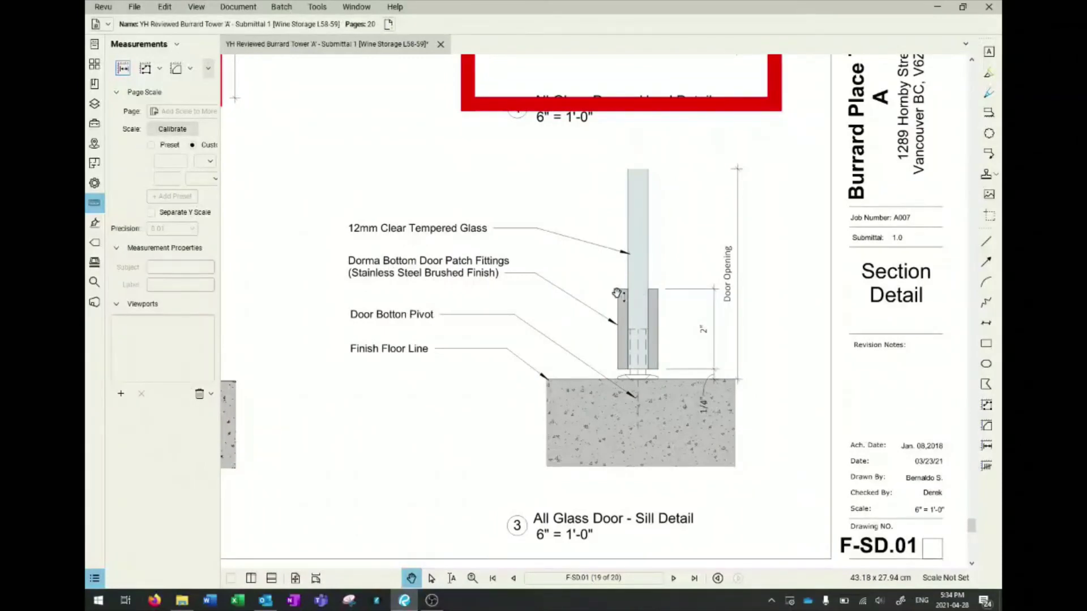
click(172, 129)
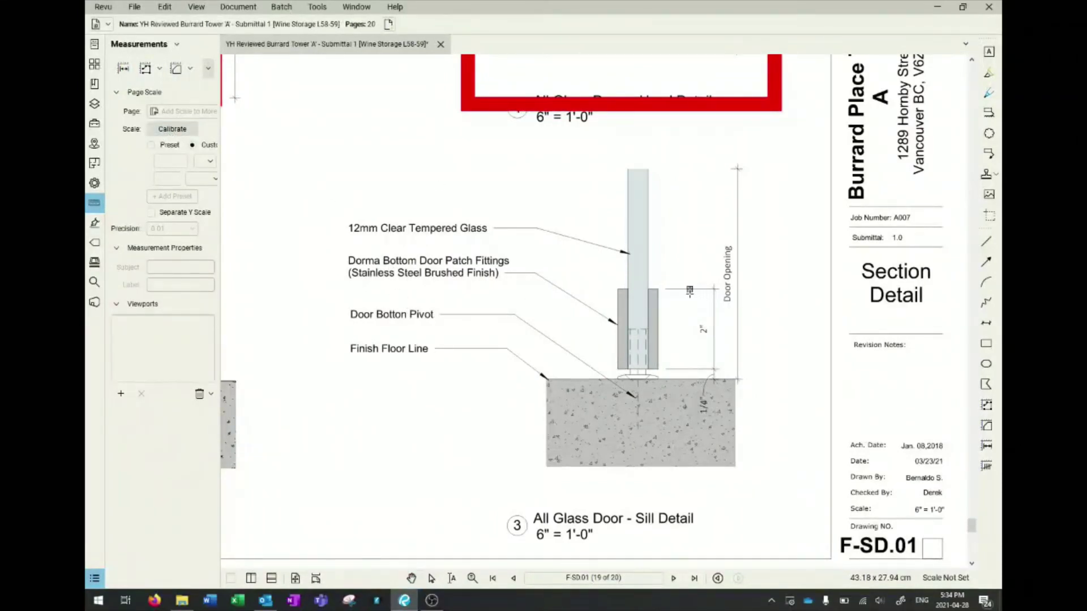
click(690, 367)
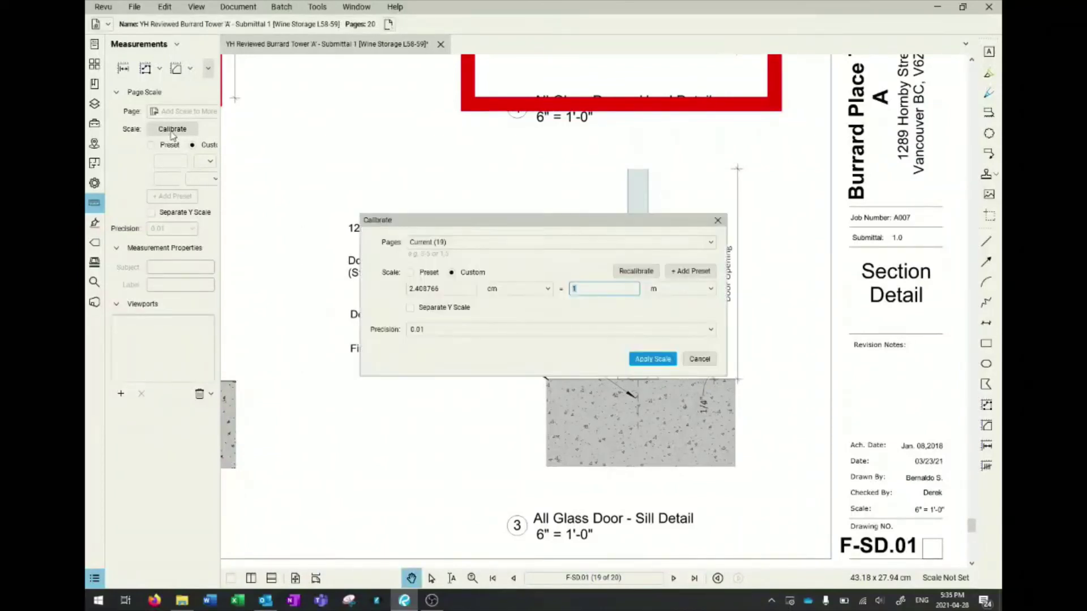
Set the calibration to 2.408766 cm = 2 in and apply it to the current page only.
click(663, 289)
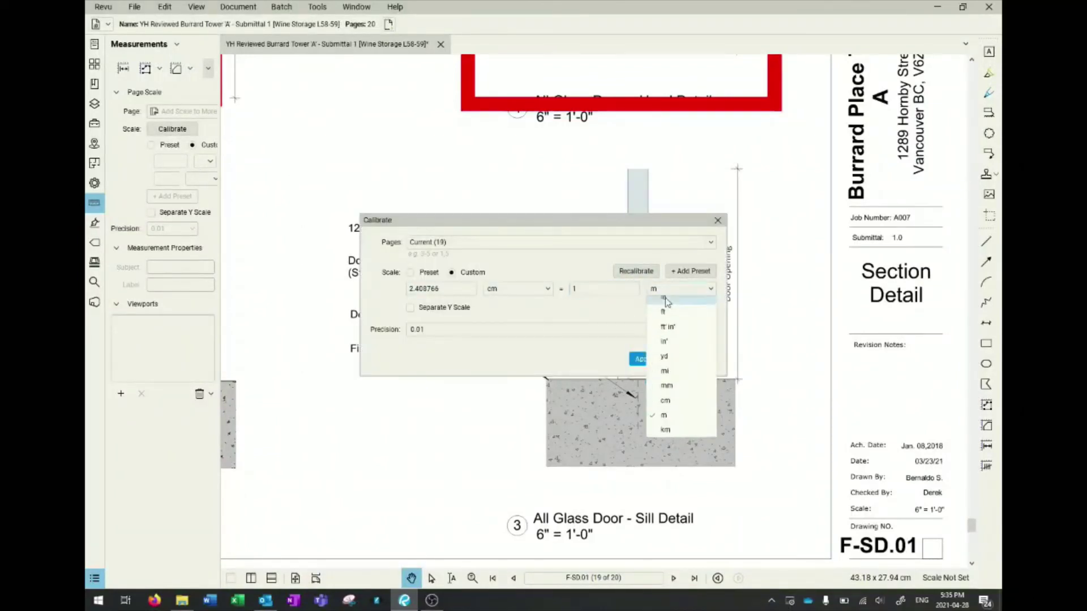
click(663, 303)
click(592, 290)
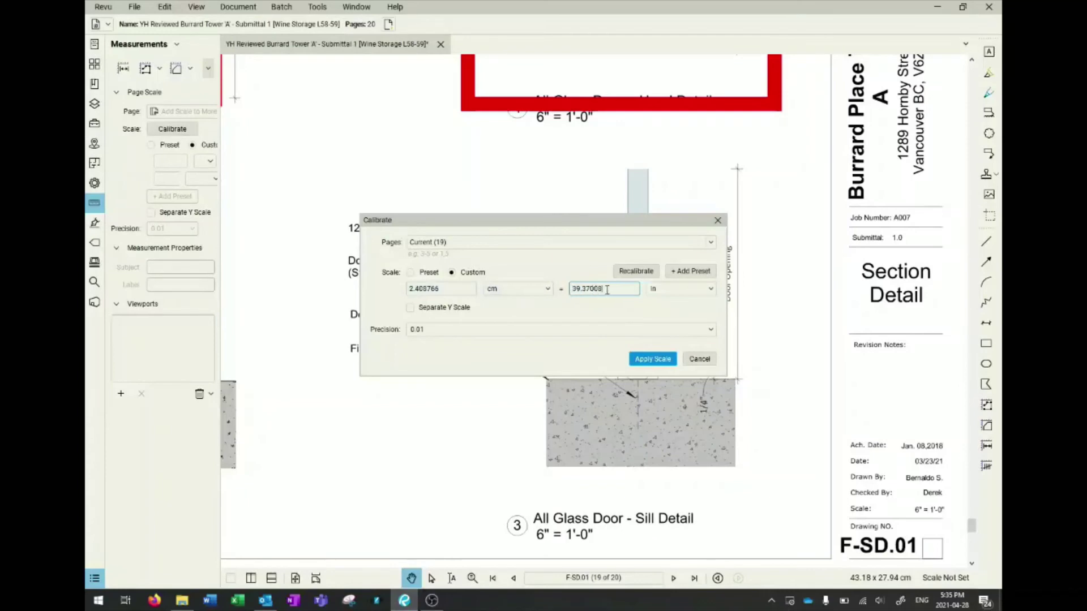
double_click(607, 290)
text(2)
click(573, 241)
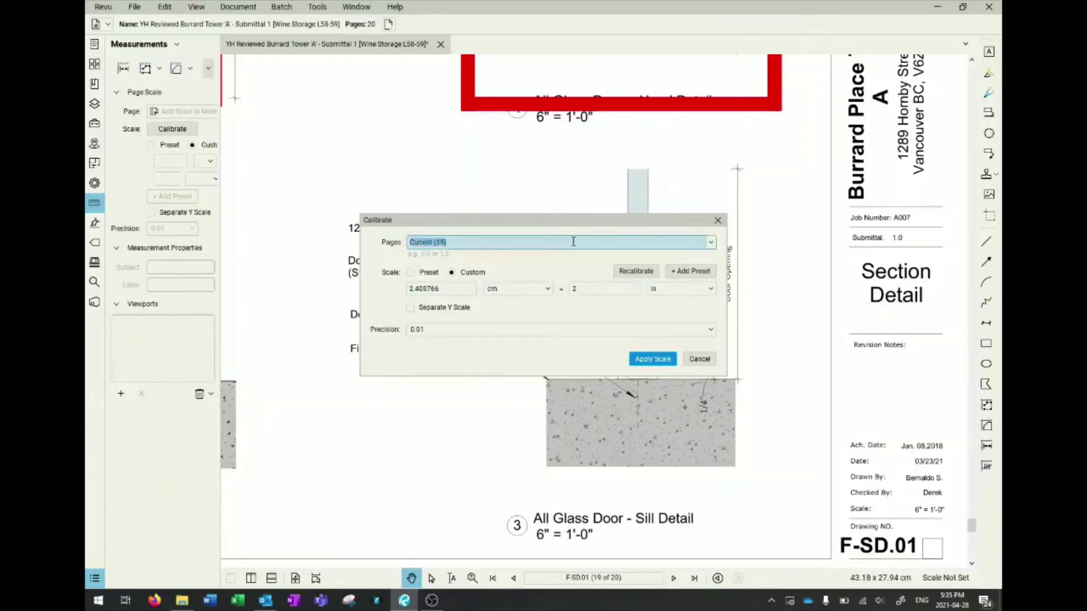
click(573, 242)
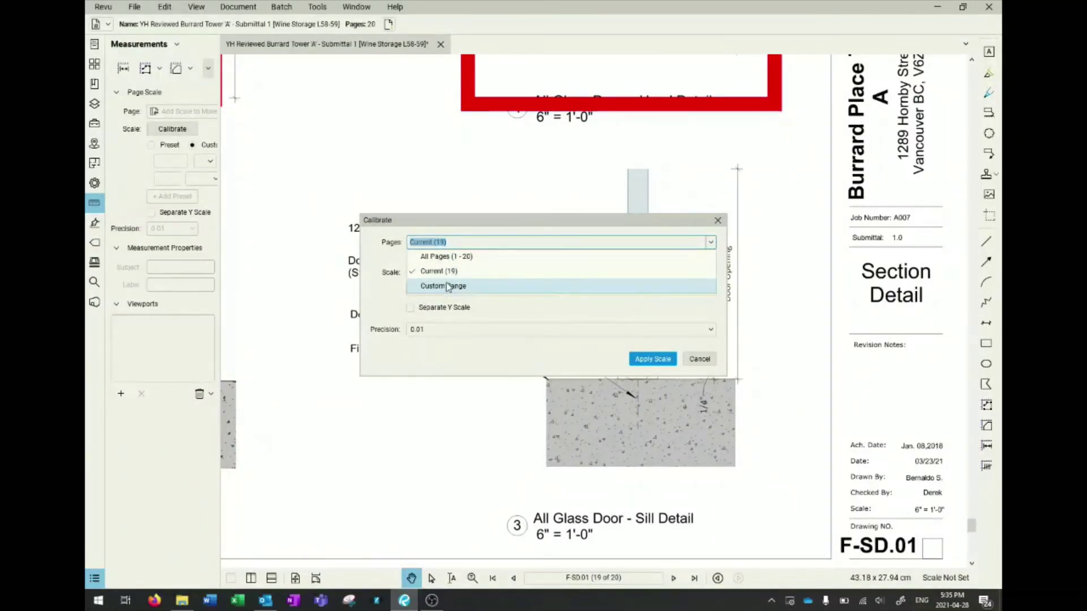
click(661, 362)
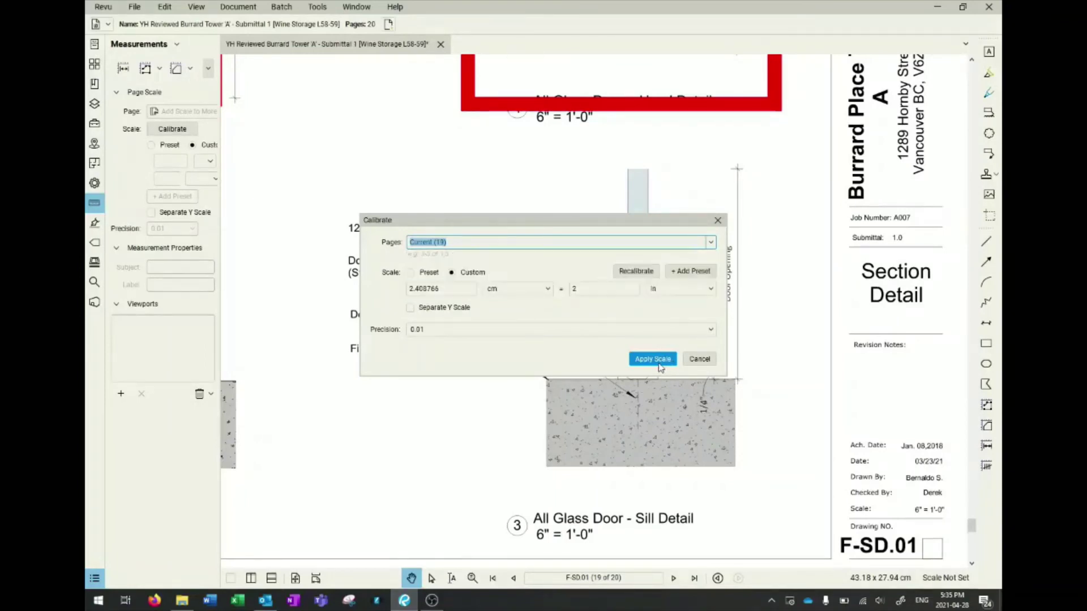
click(659, 361)
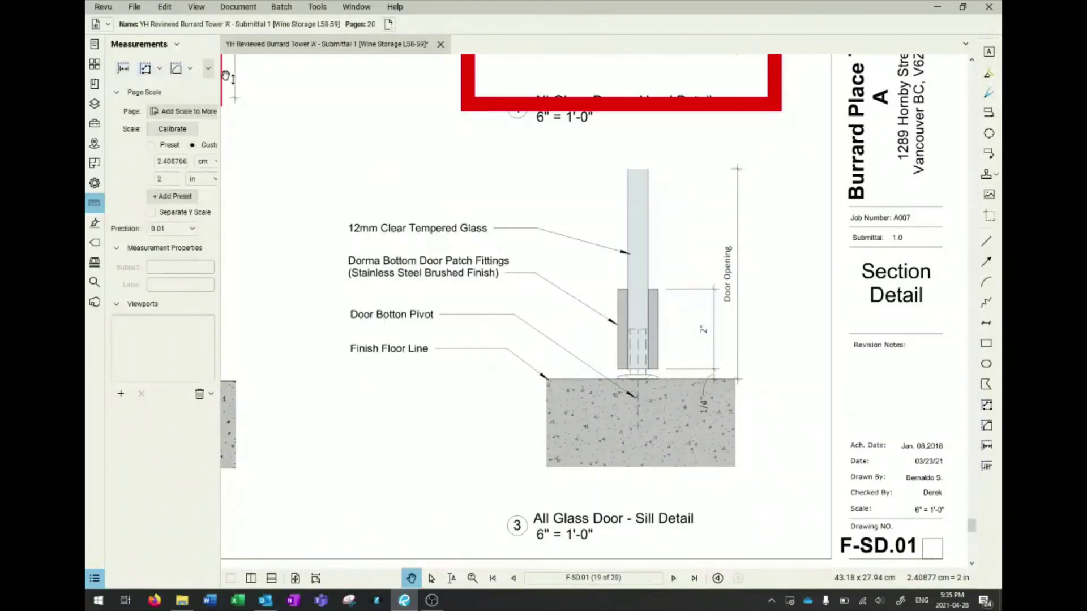
click(208, 73)
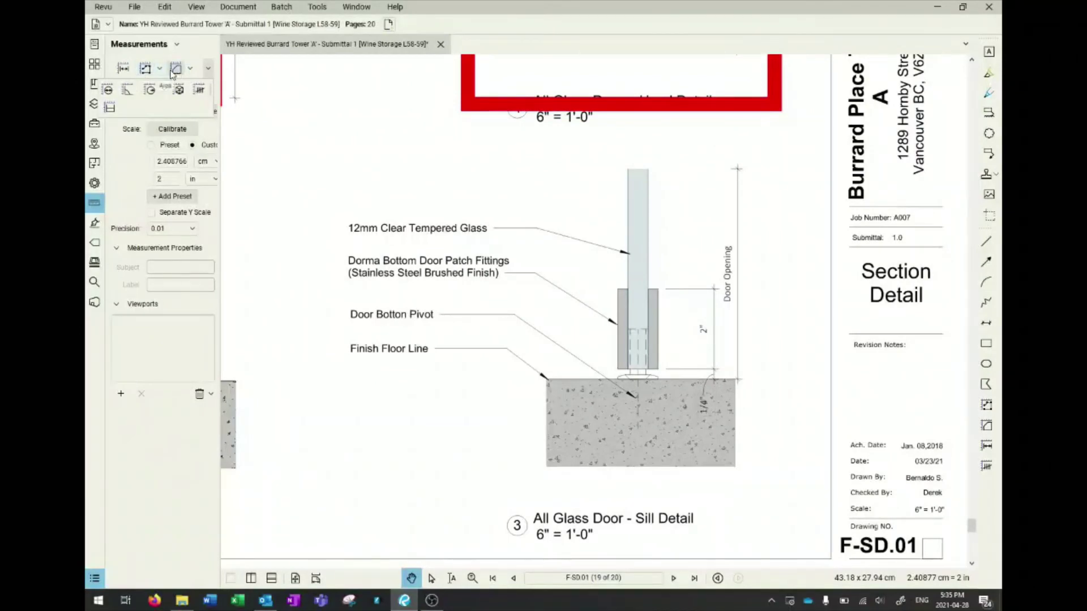
Measure the 6.31 mm gap between the door patch fitting and the glass.
click(123, 68)
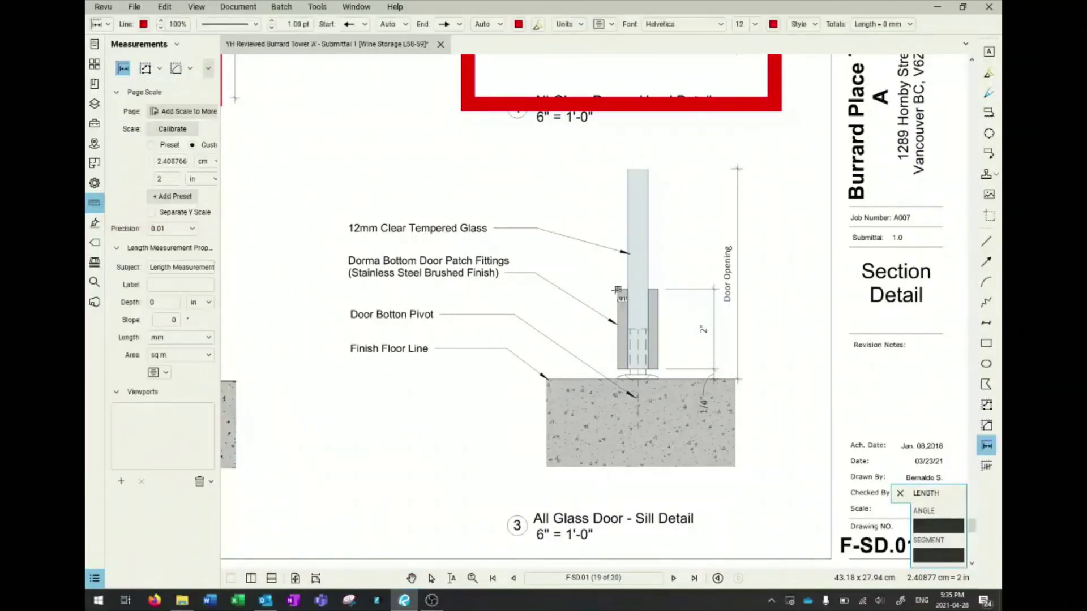
click(617, 290)
click(627, 289)
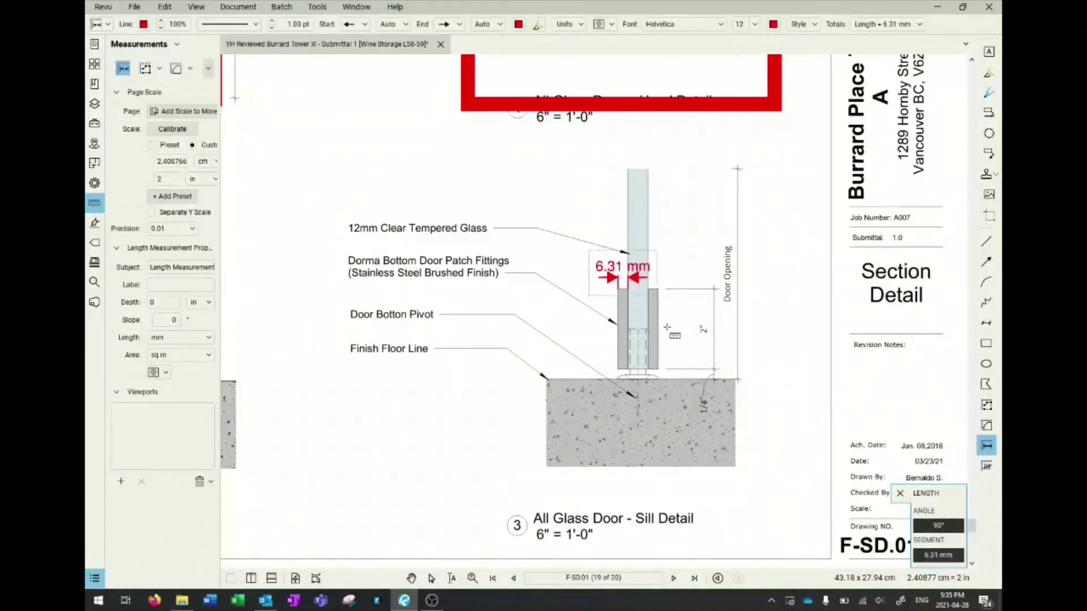
key(Escape)
mouse_move(667, 282)
mouse_down()
mouse_move(657, 398)
mouse_move(667, 357)
mouse_up()
scroll(653, 340, up, 3)
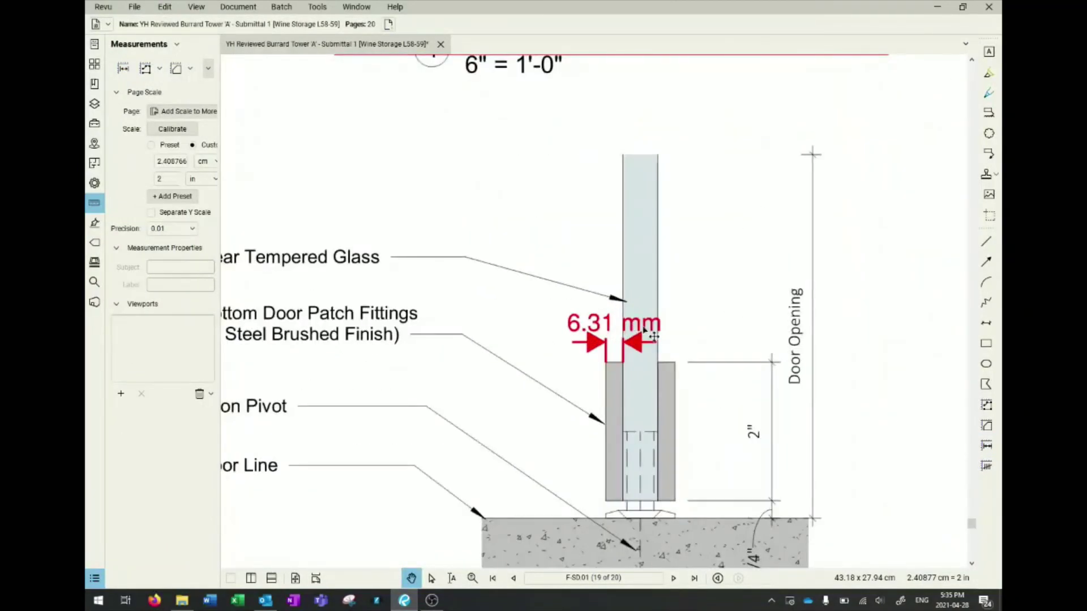
Keep the measurement in mm and set its label to Engineering in Properties.
click(654, 337)
click(568, 24)
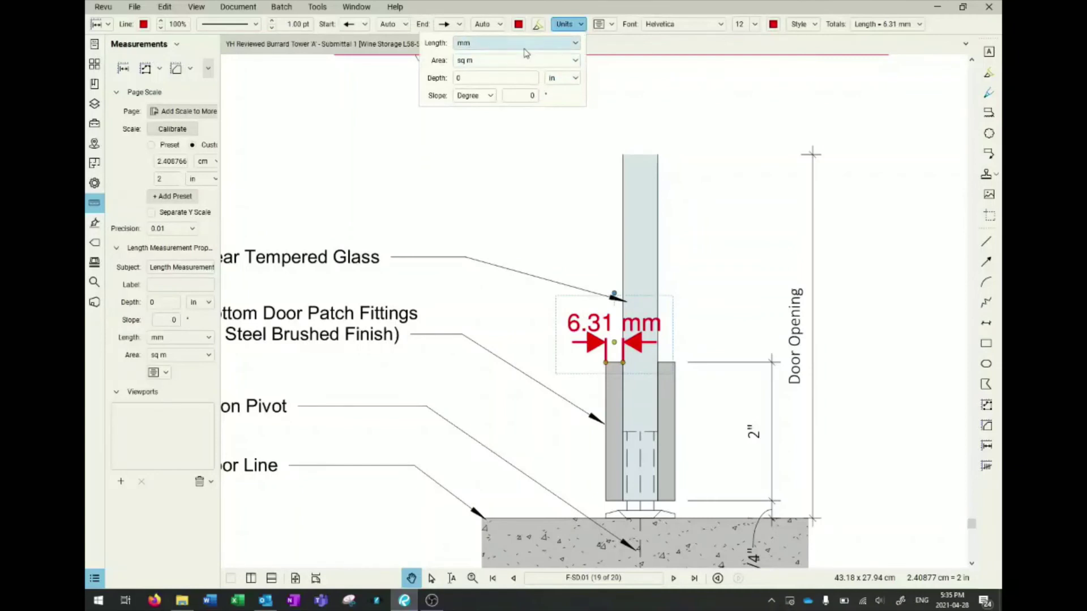
click(528, 50)
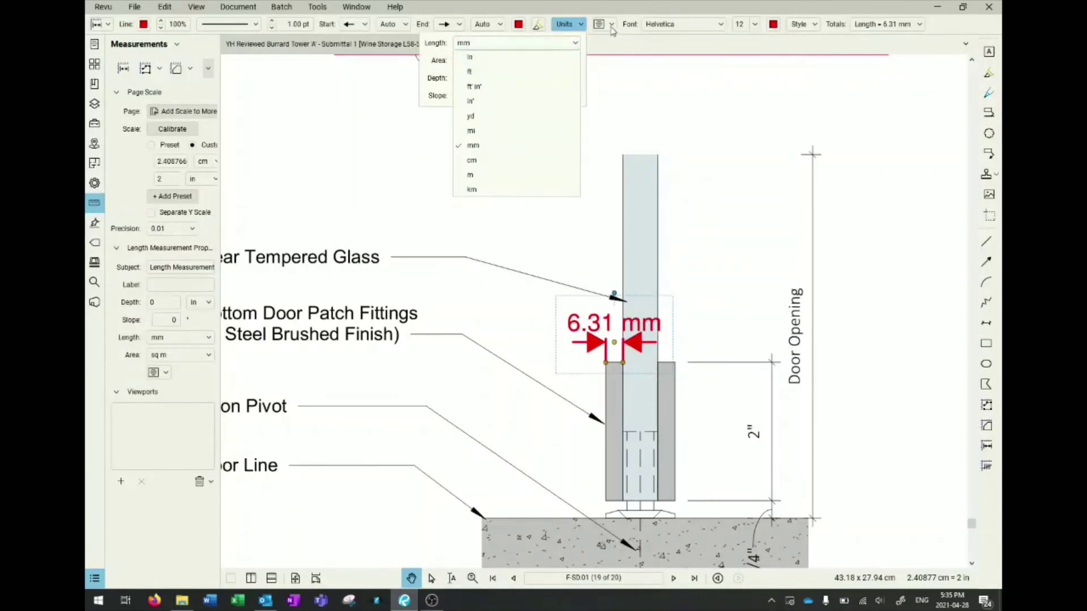
click(613, 71)
click(611, 25)
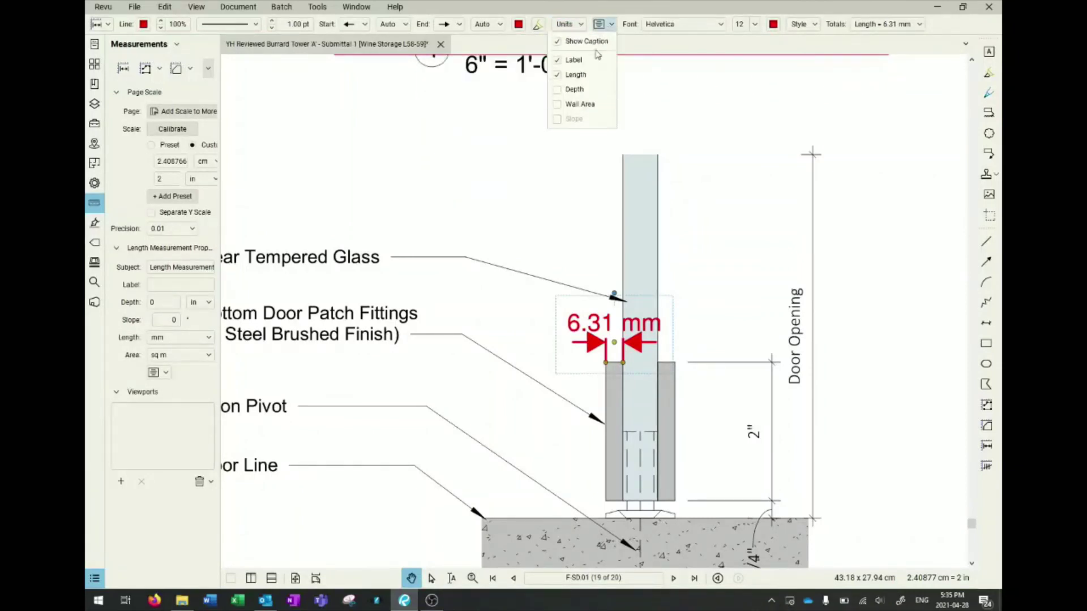
click(402, 201)
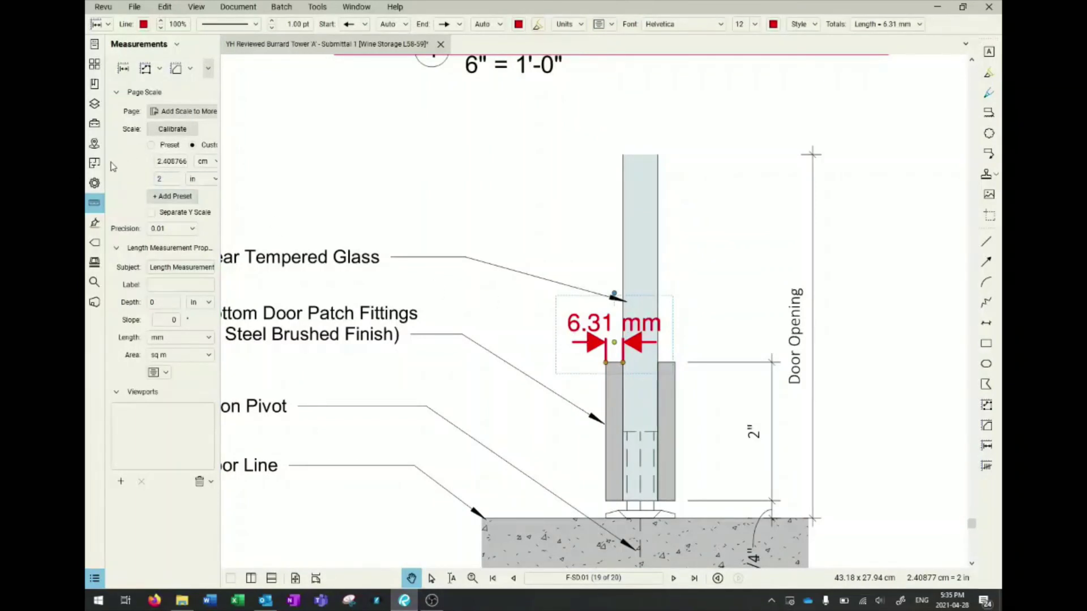
click(94, 182)
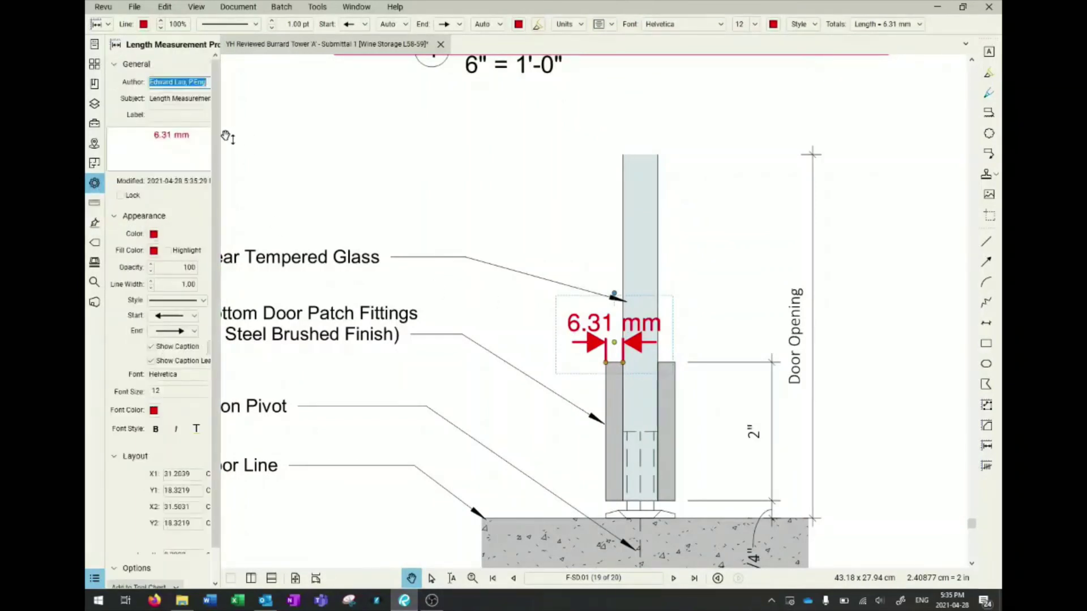
click(211, 115)
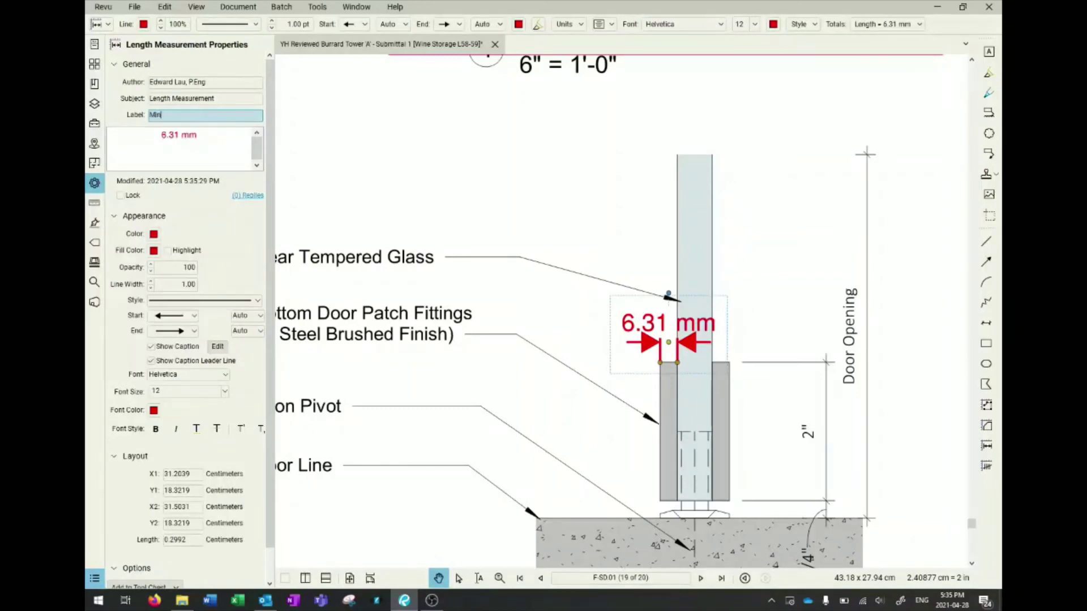
text(Engineering)
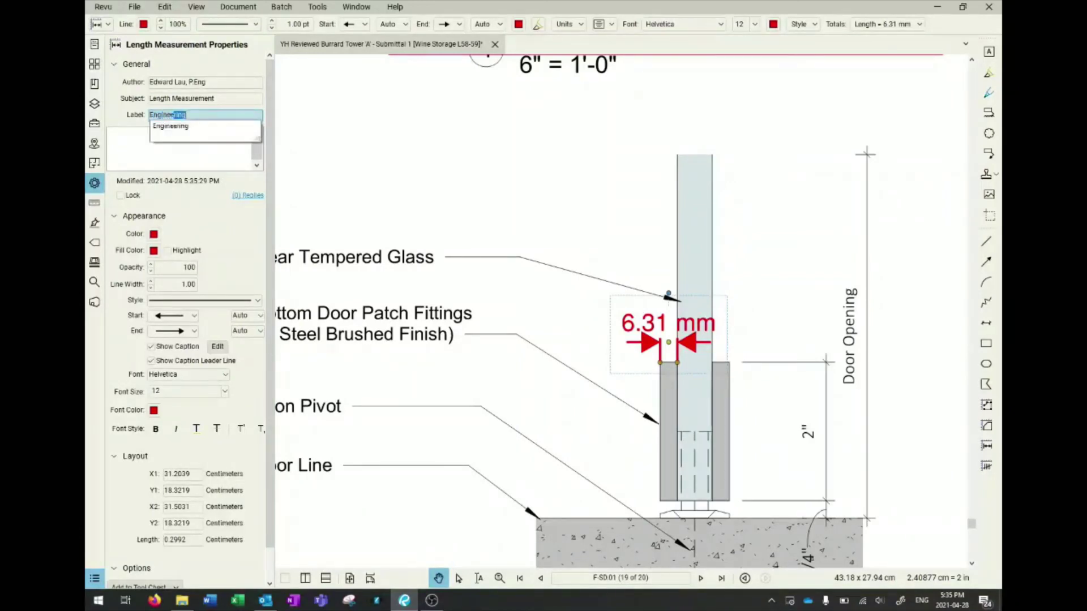
key(Return)
click(505, 217)
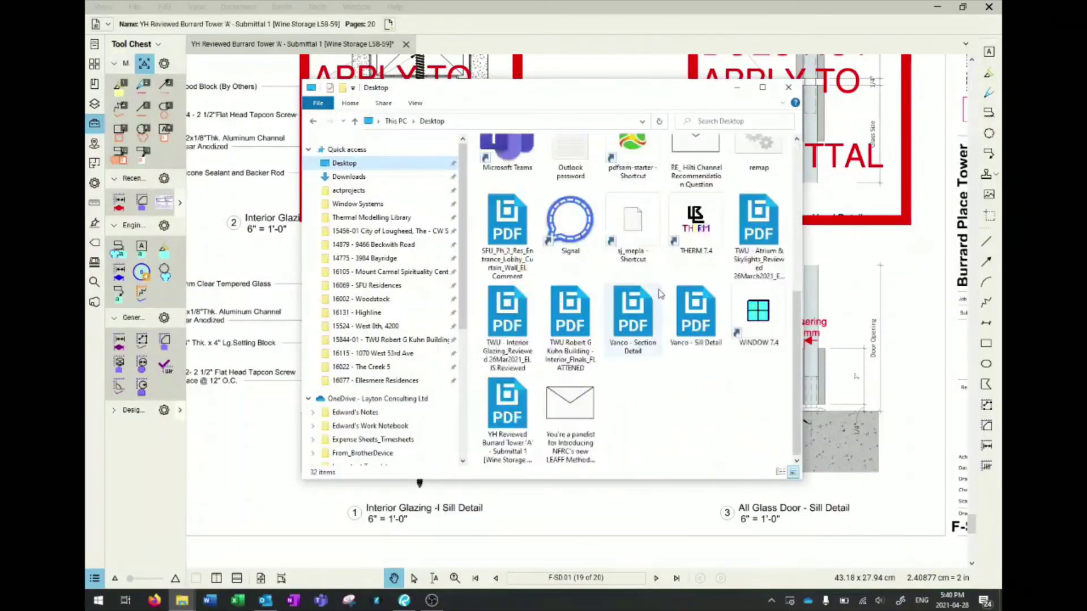
Staple the Vanco Section Detail and Sill Detail PDFs into Combined.pdf in Revu.
click(686, 403)
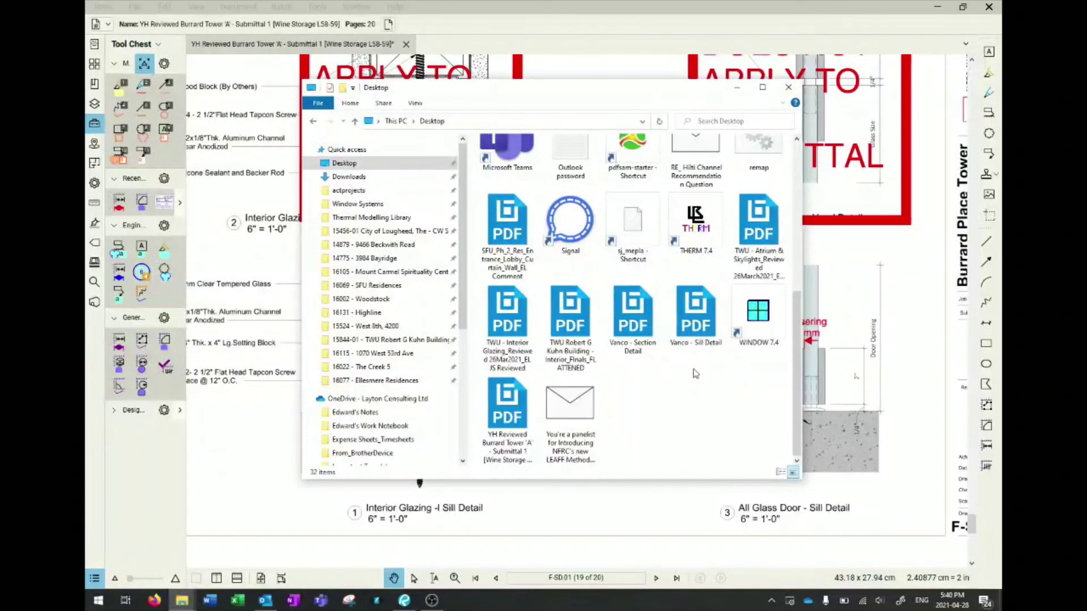
drag(707, 376, 628, 315)
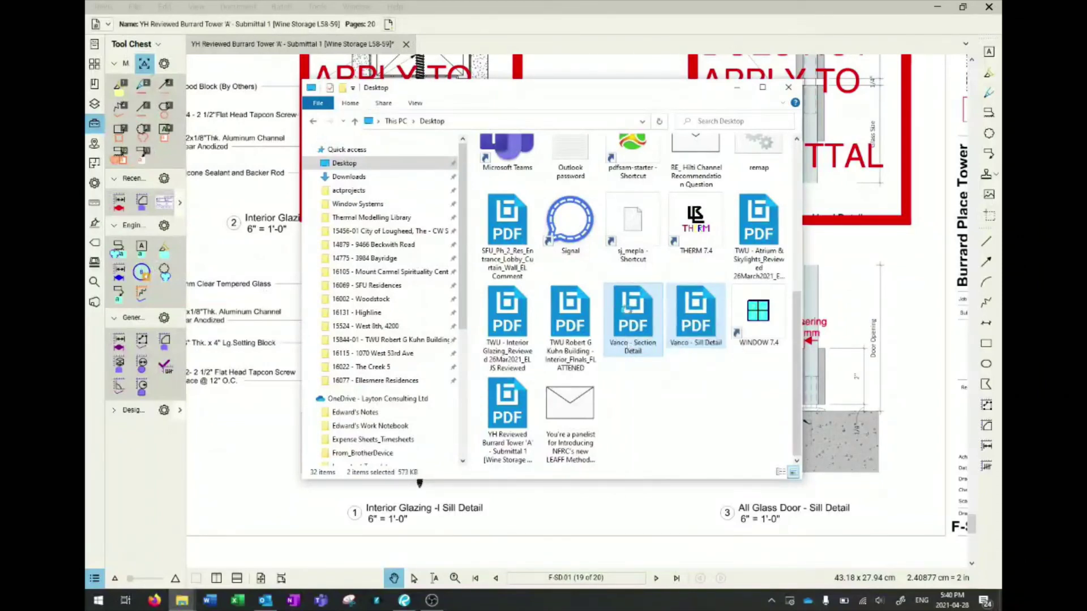
right_click(628, 315)
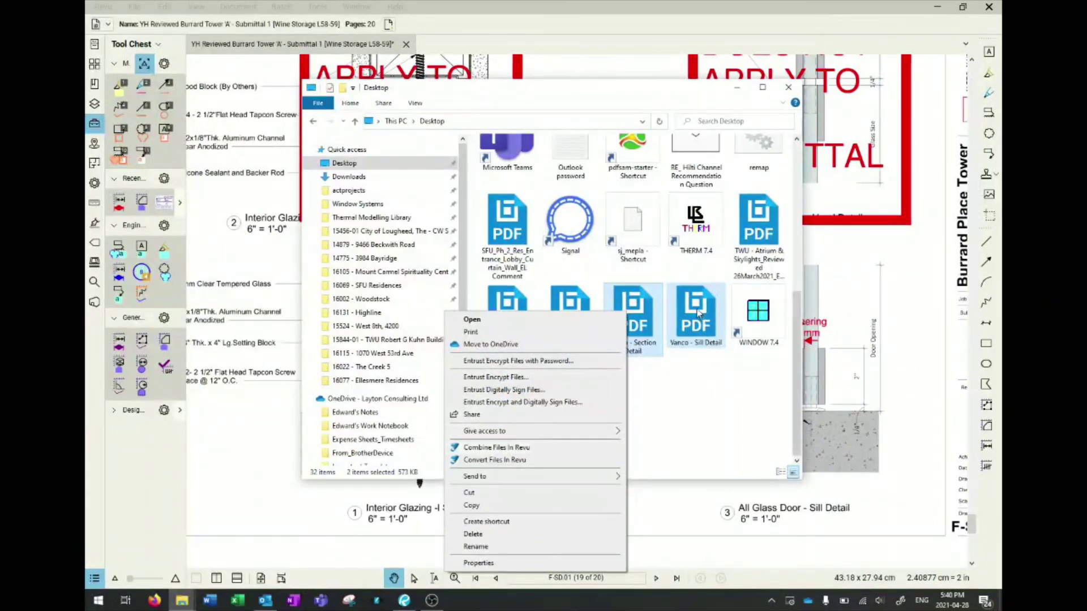
click(492, 447)
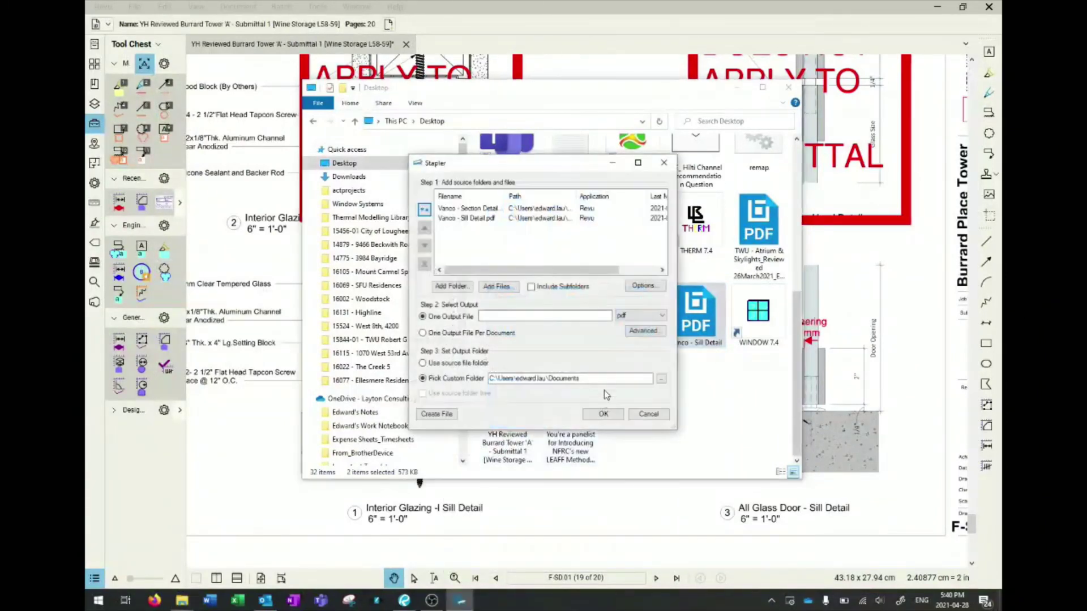
click(520, 316)
text(Combined)
click(603, 414)
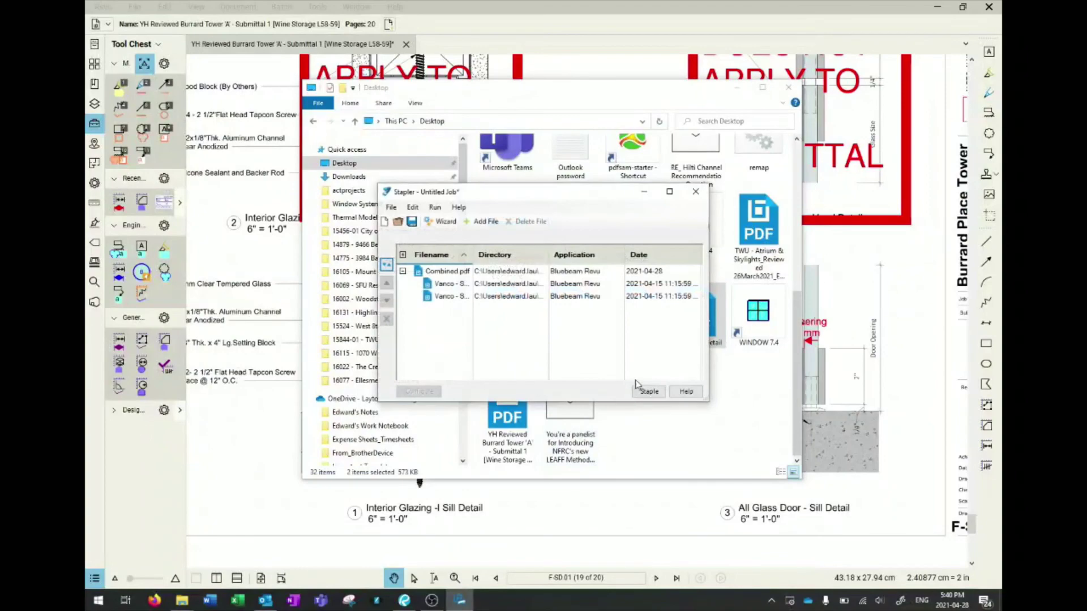
click(649, 390)
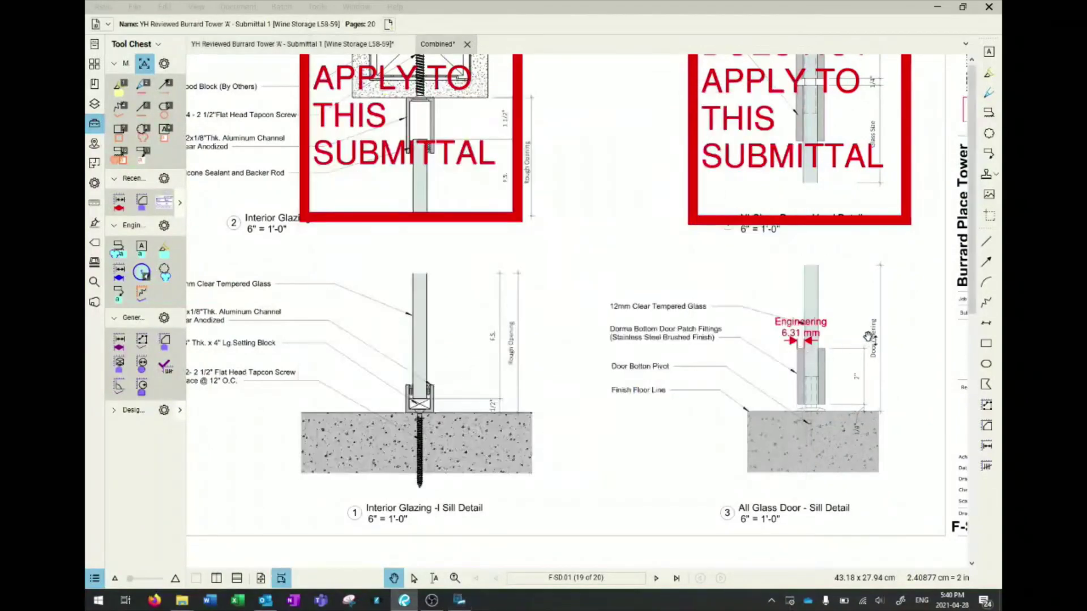